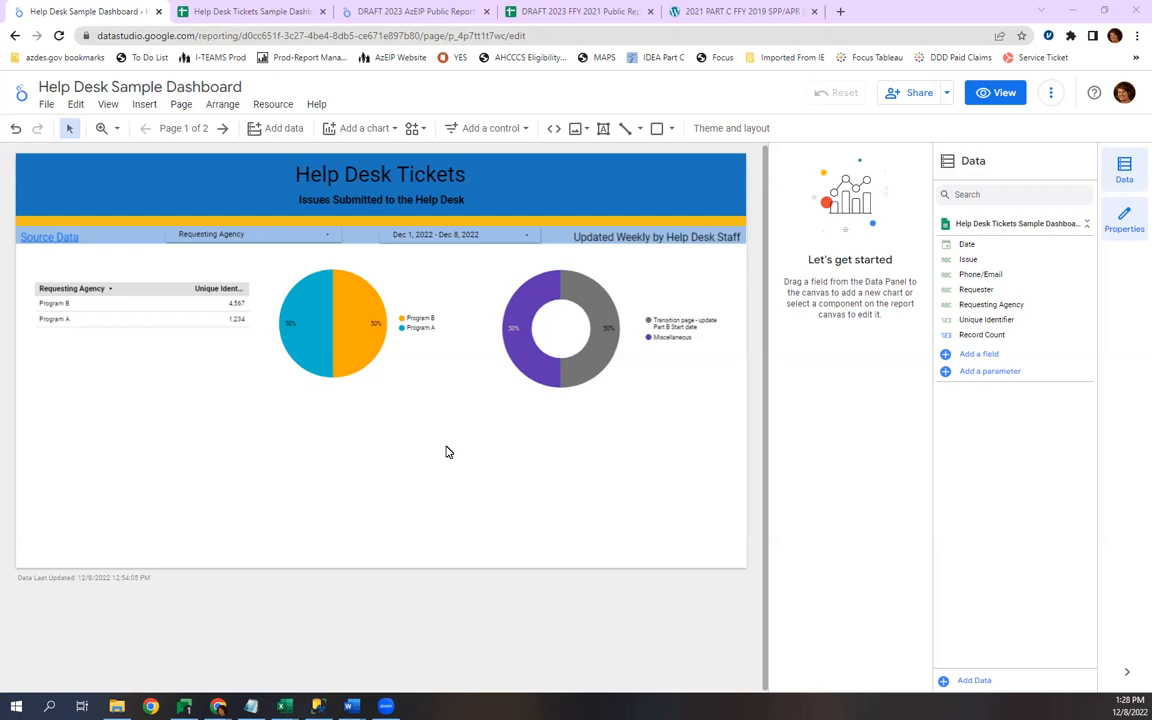
{"action": "left_click", "coordinate": [478, 236]}
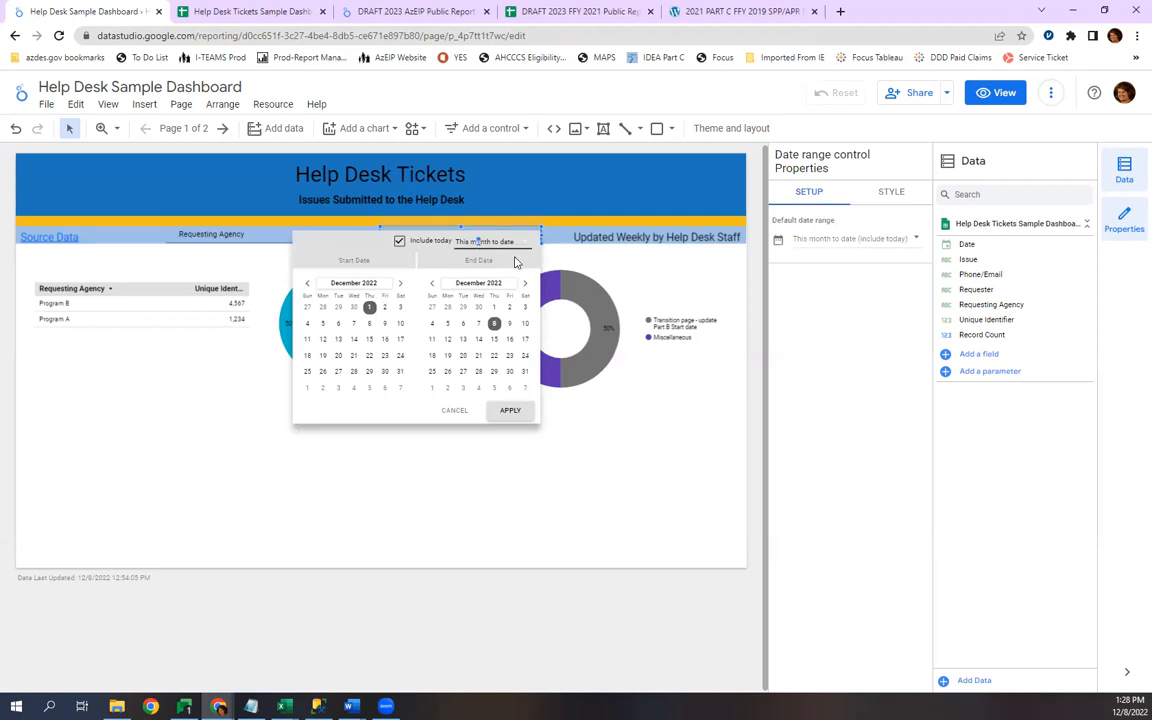
{"action": "left_click", "coordinate": [525, 242]}
{"action": "left_click_drag", "start_coordinate": [607, 246], "coordinate": [566, 134]}
{"action": "left_click", "coordinate": [488, 141]}
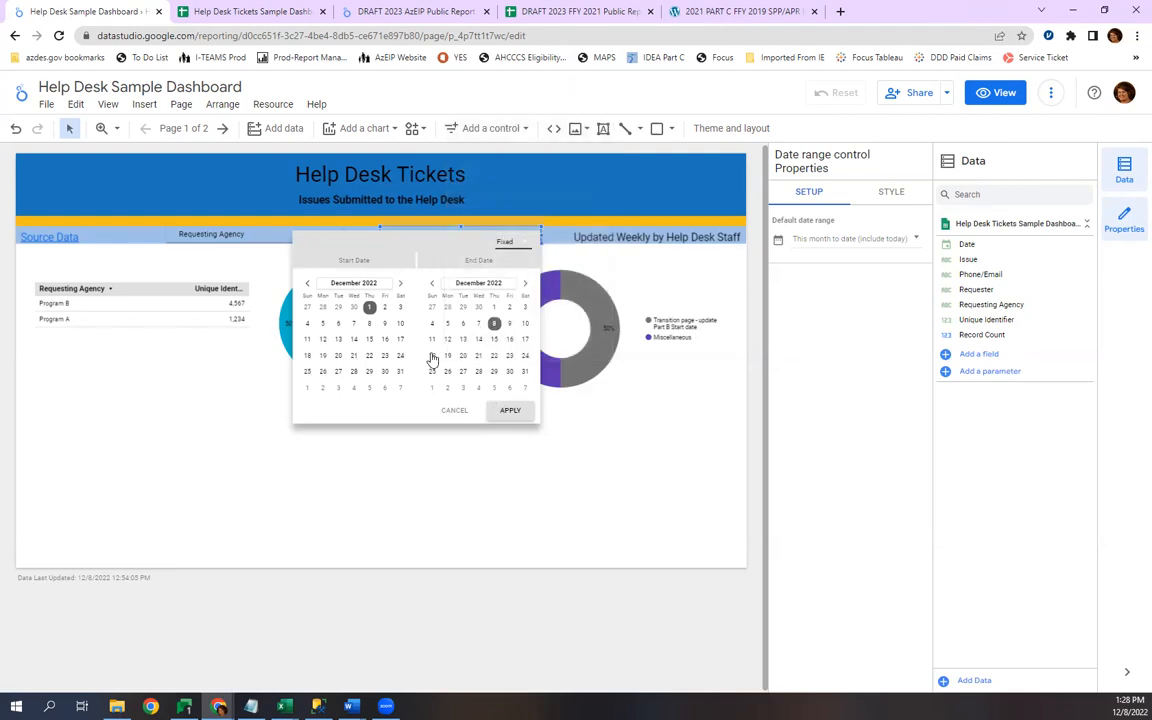
{"action": "left_click", "coordinate": [560, 206]}
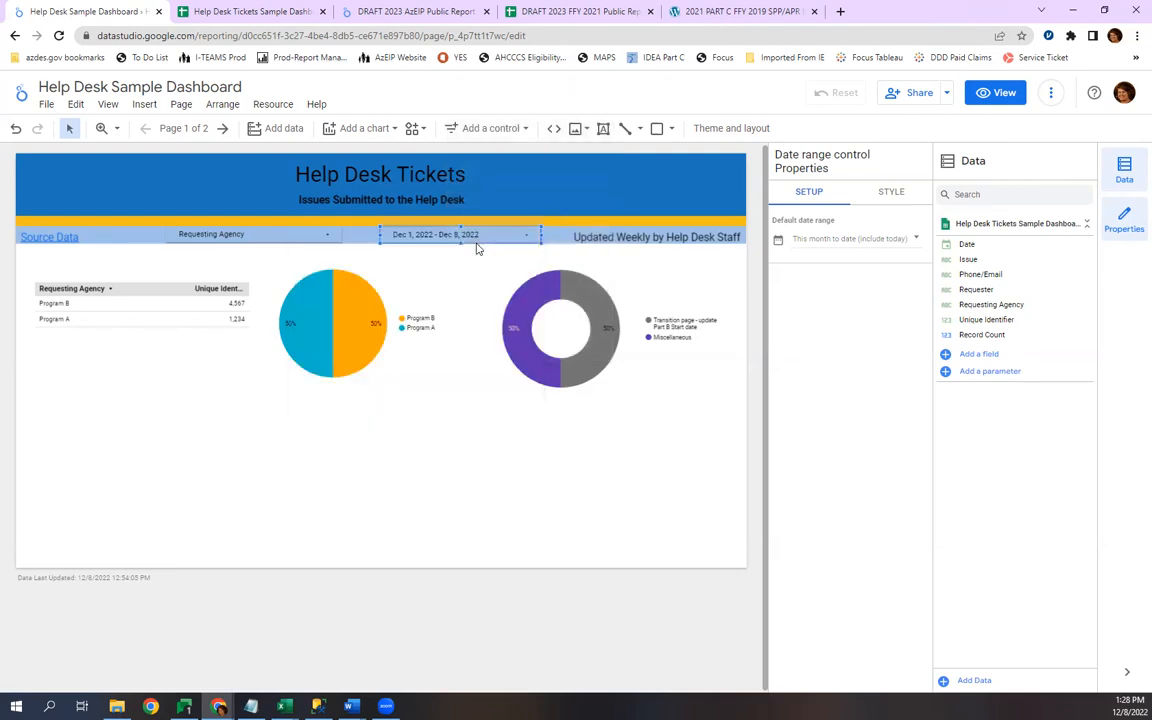
Set the report's date range filter to This quarter to date with today included, and apply it.
{"action": "left_click", "coordinate": [531, 240]}
{"action": "left_click", "coordinate": [514, 244]}
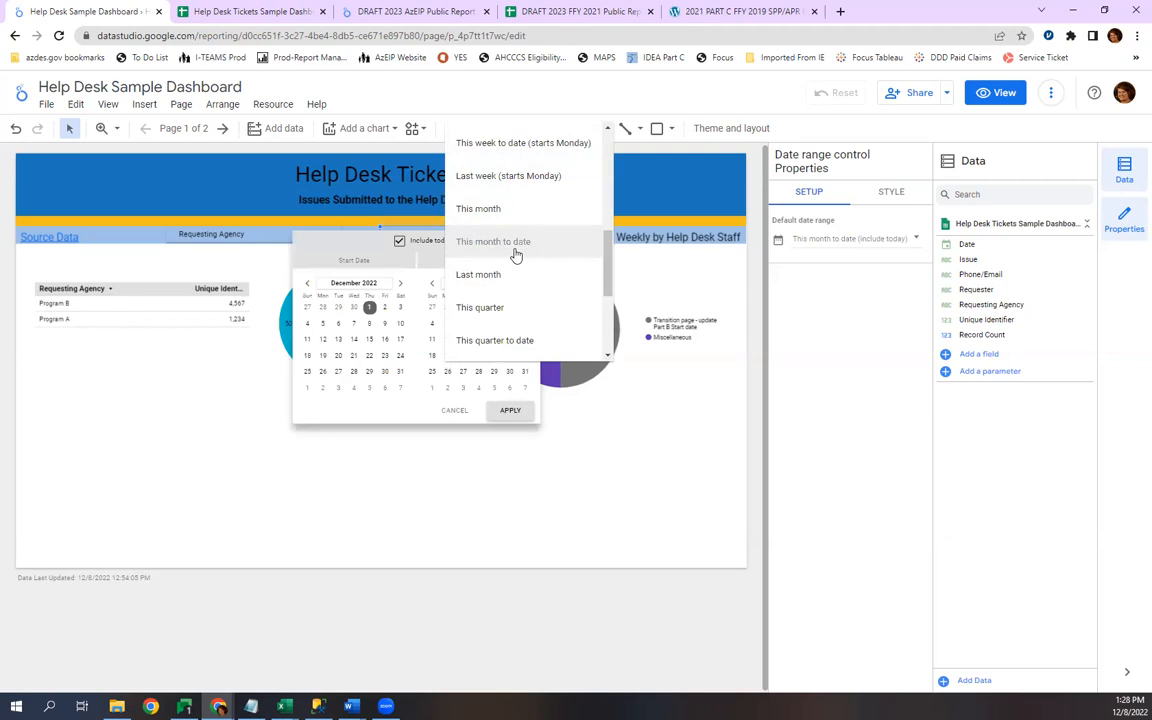
{"action": "left_click", "coordinate": [496, 341]}
{"action": "left_click", "coordinate": [399, 243]}
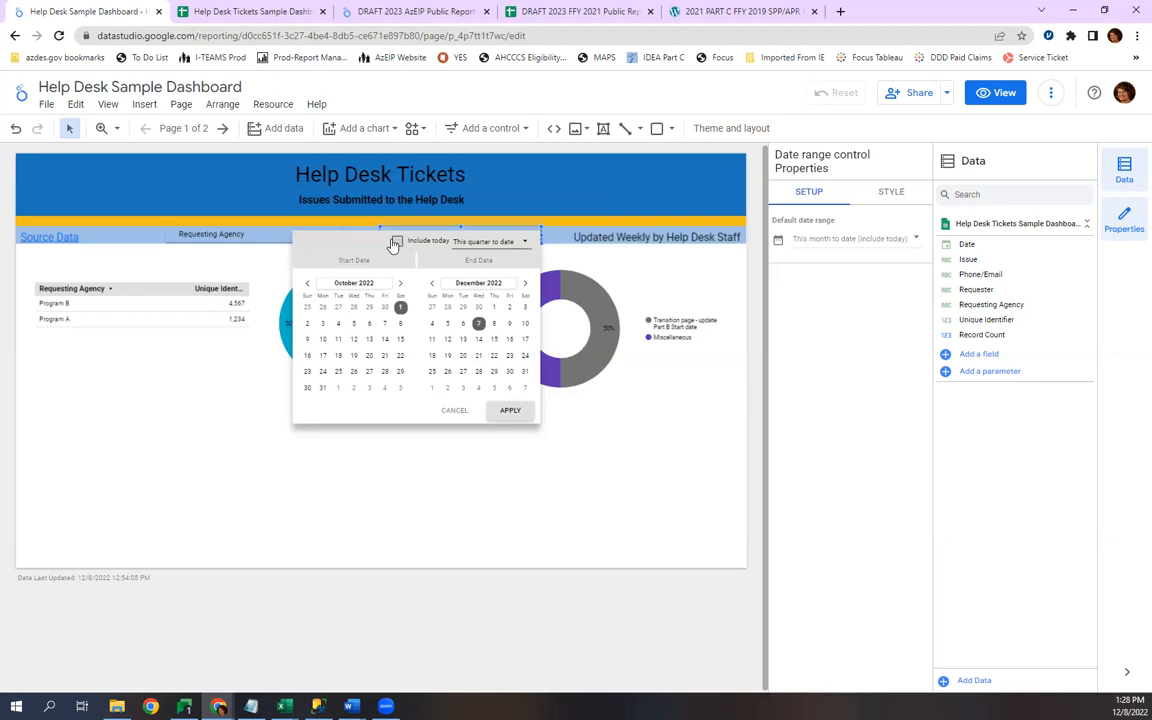
{"action": "left_click", "coordinate": [509, 411]}
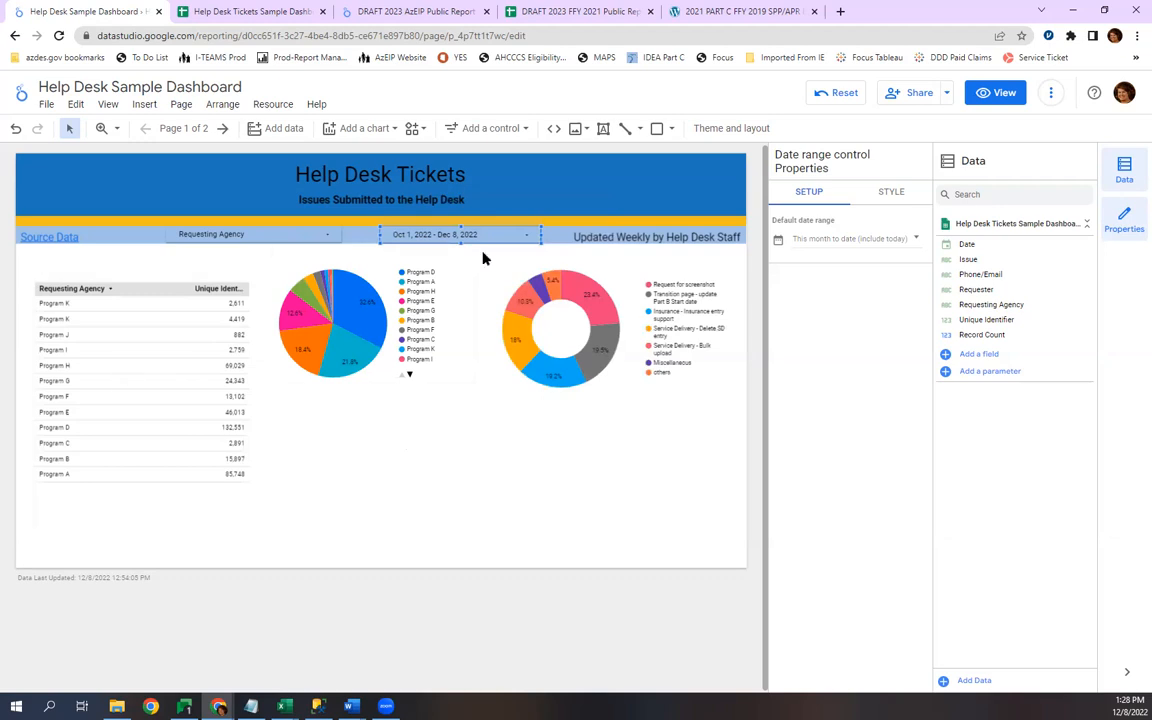
{"action": "left_click", "coordinate": [446, 234]}
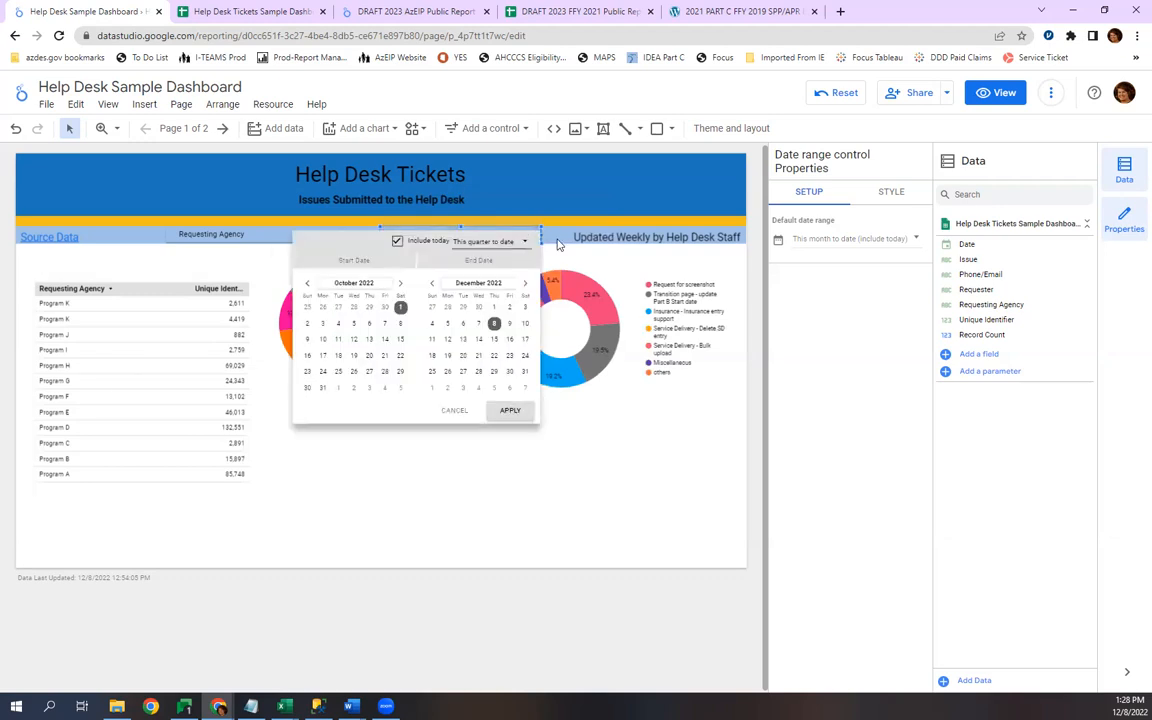
{"action": "left_click", "coordinate": [558, 244]}
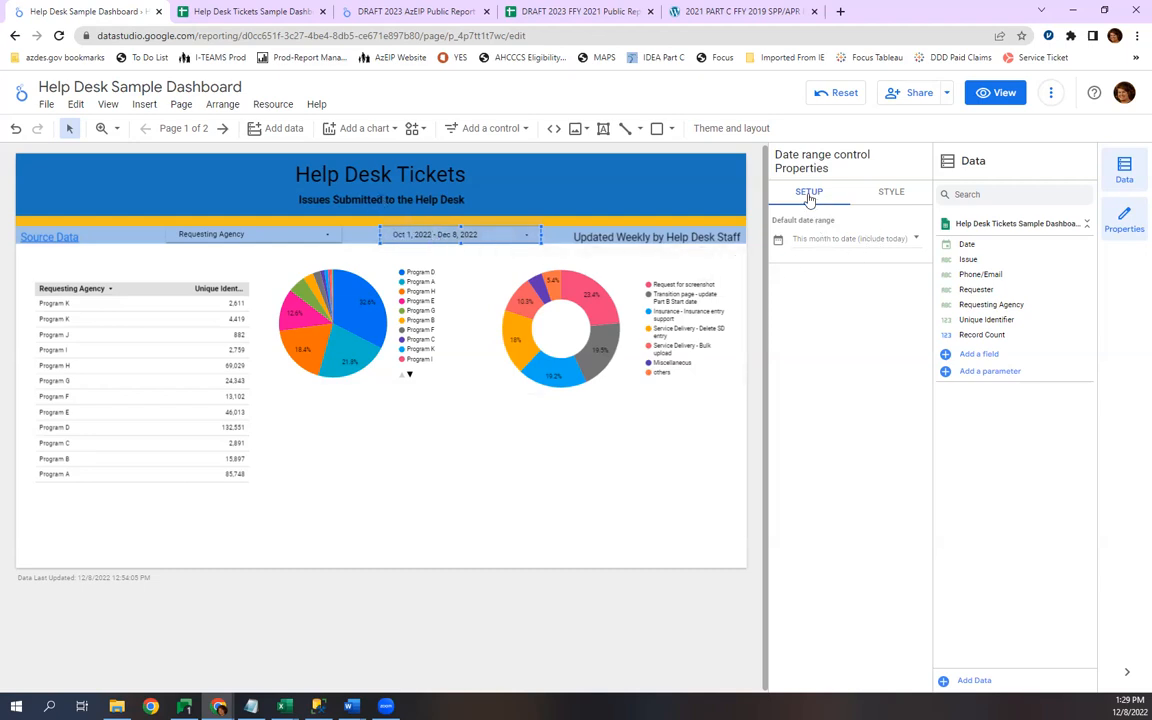
Try Auto date range as the date control's default, then apply This month to date with today included instead.
{"action": "left_click", "coordinate": [892, 194]}
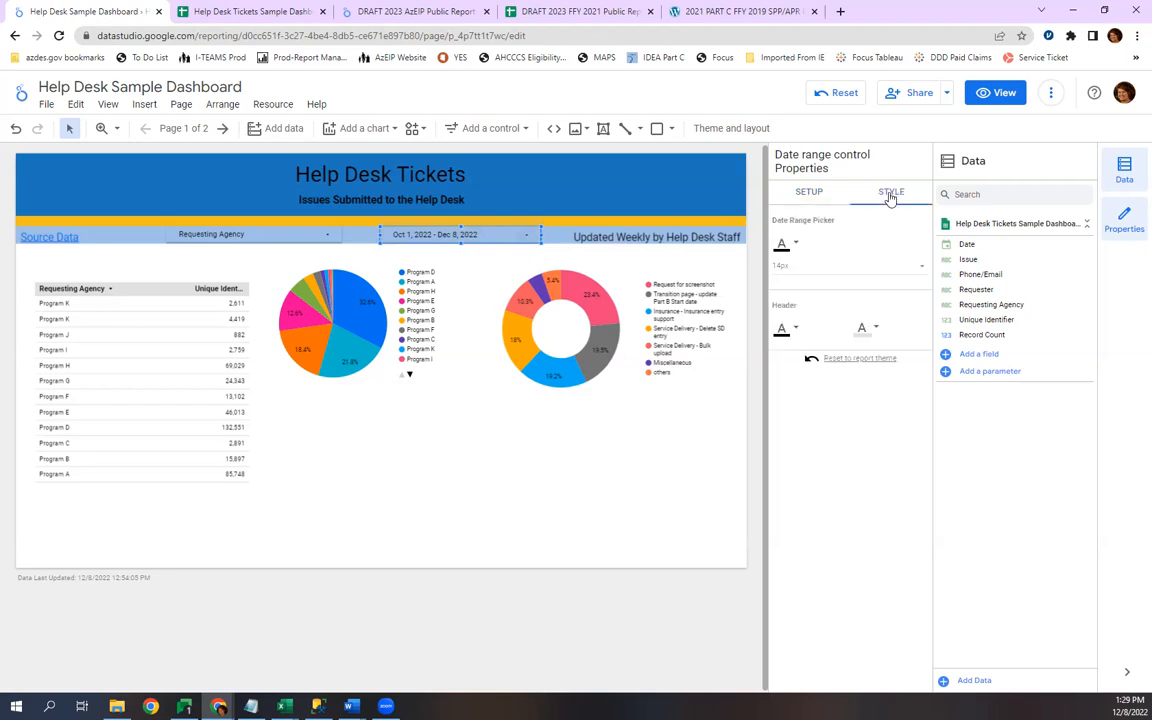
{"action": "left_click", "coordinate": [822, 195]}
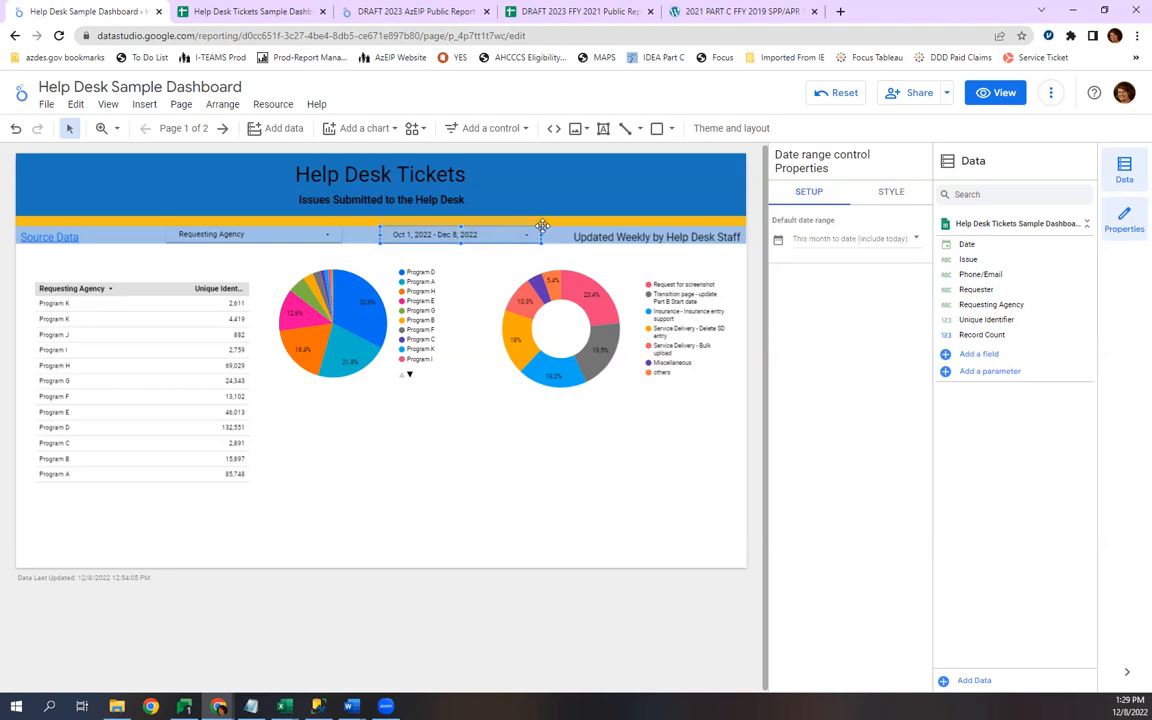
{"action": "left_click", "coordinate": [848, 240]}
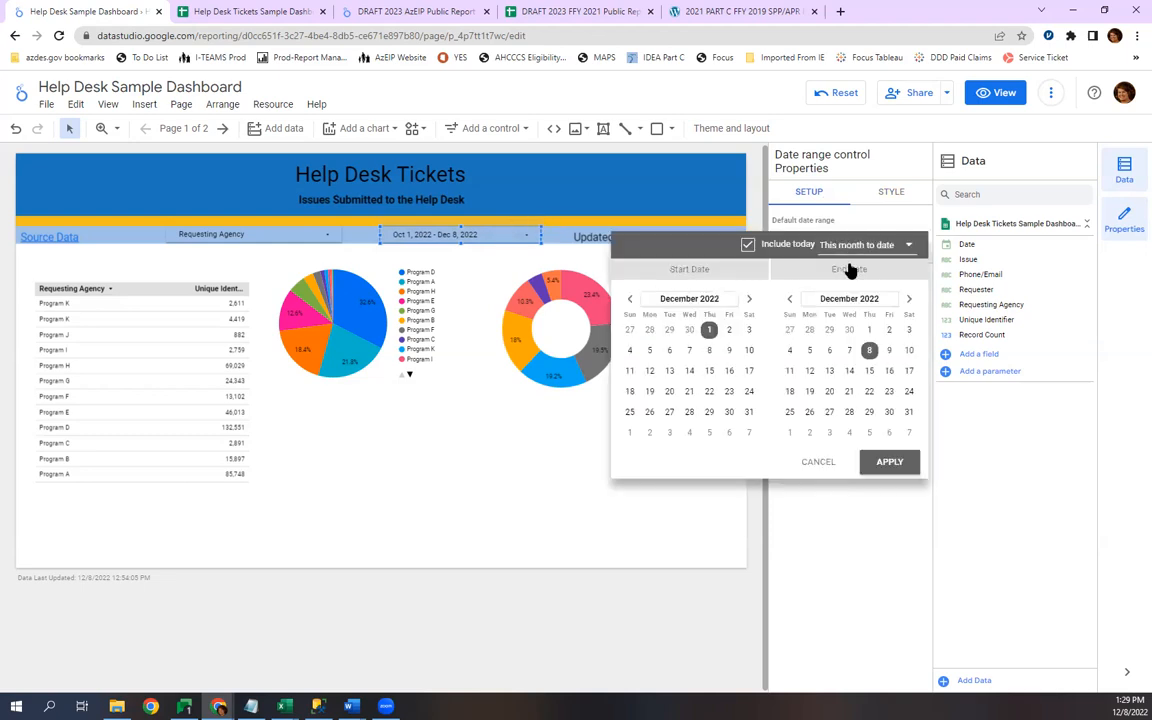
{"action": "left_click", "coordinate": [908, 244]}
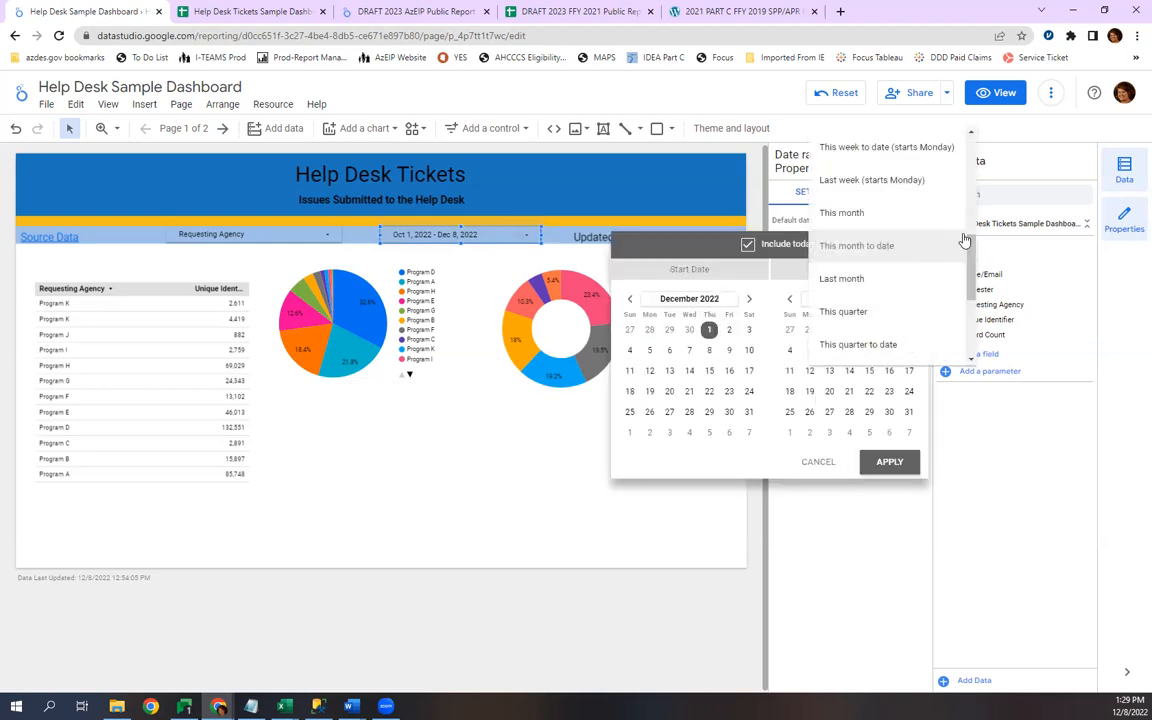
{"action": "left_click_drag", "start_coordinate": [968, 272], "coordinate": [968, 327]}
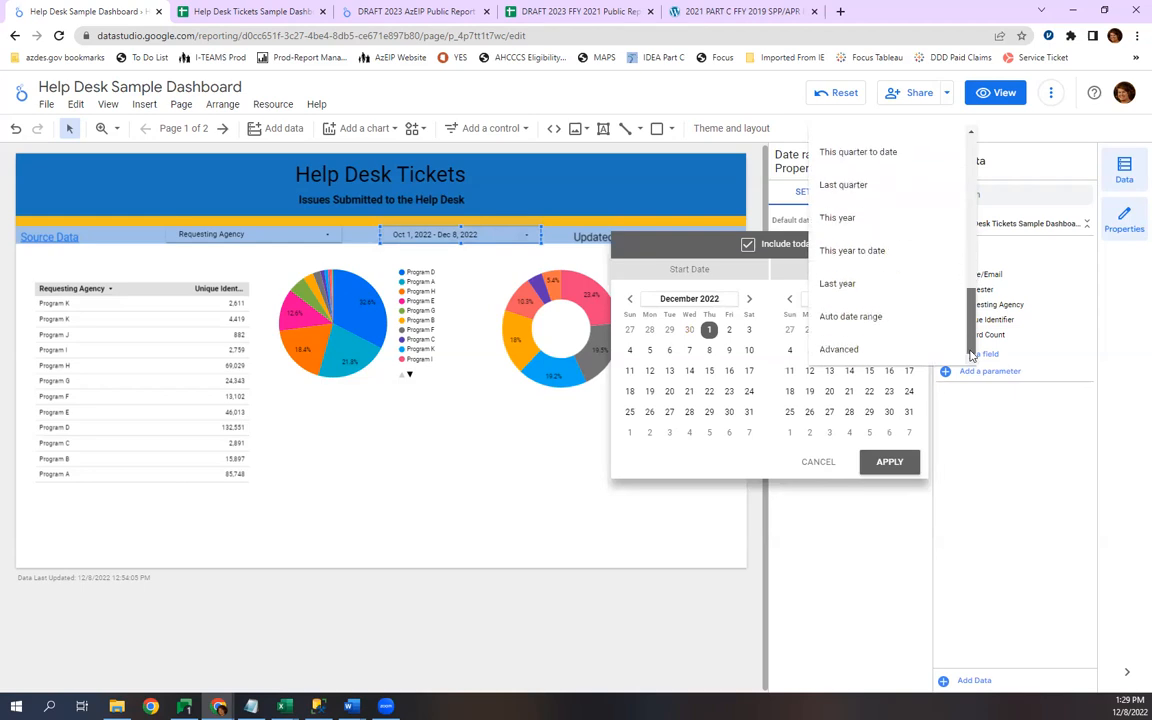
{"action": "left_click", "coordinate": [866, 320]}
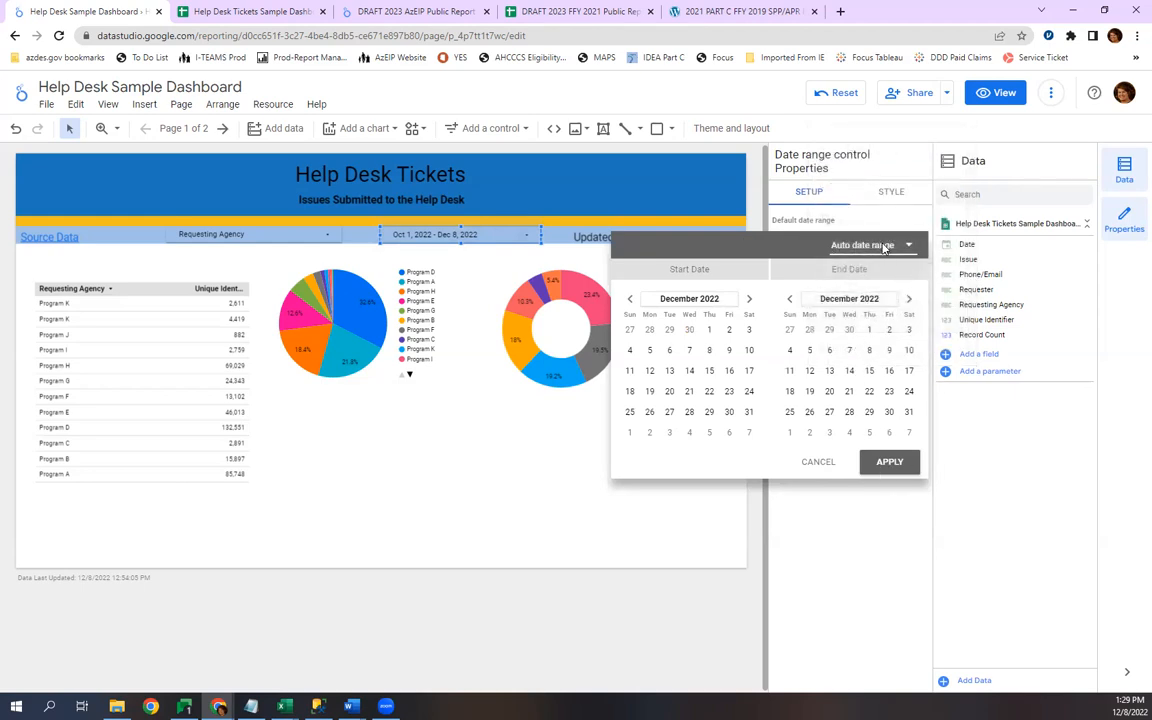
{"action": "left_click", "coordinate": [882, 245]}
{"action": "scroll", "coordinate": [878, 187], "scroll_direction": "up", "scroll_amount": 3}
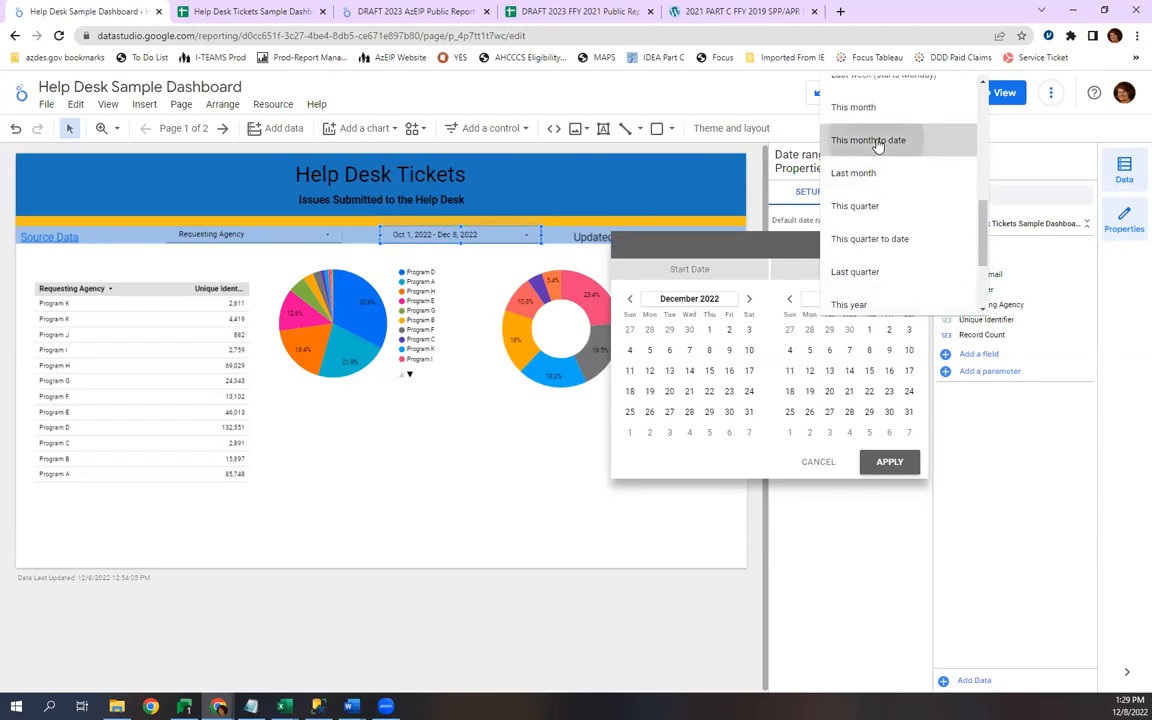
{"action": "left_click", "coordinate": [878, 143]}
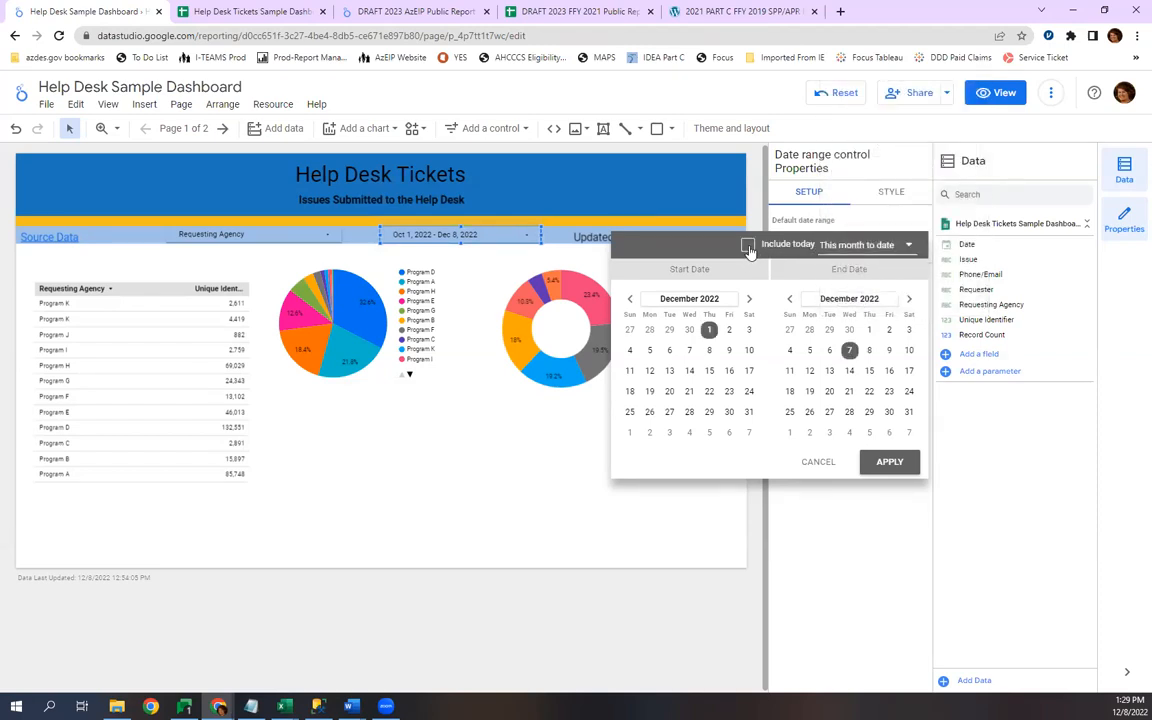
{"action": "left_click", "coordinate": [892, 466]}
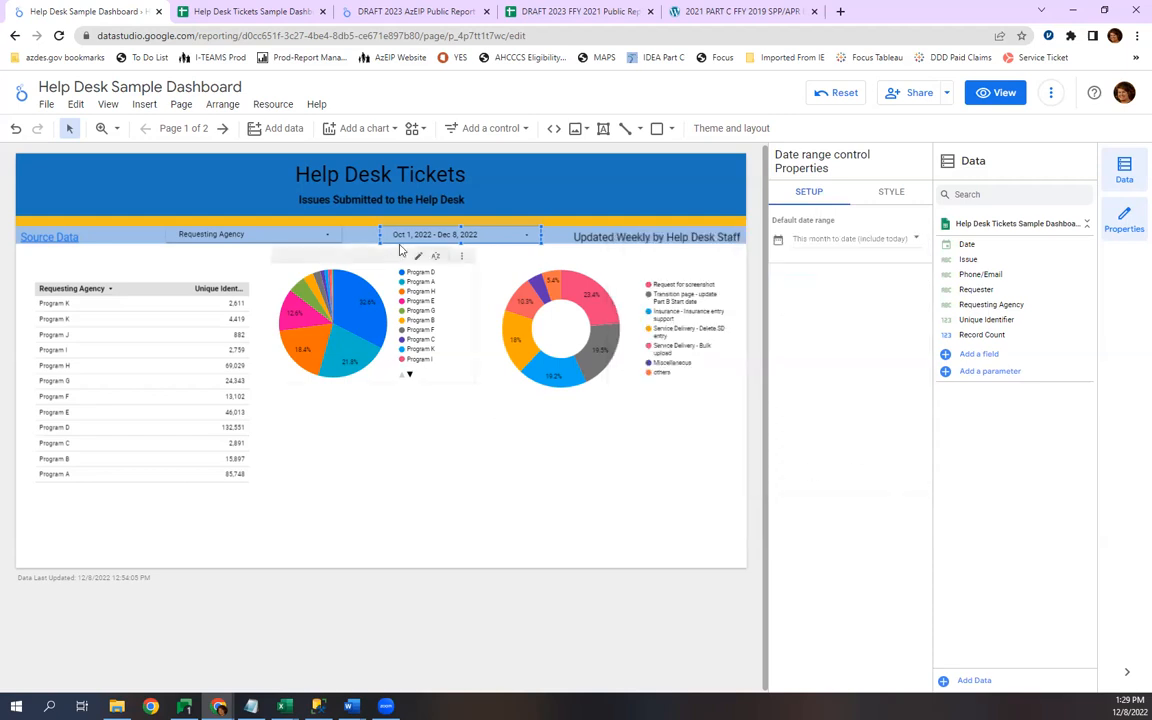
Refresh the report's data.
{"action": "left_click", "coordinate": [1050, 93]}
{"action": "left_click", "coordinate": [1060, 130]}
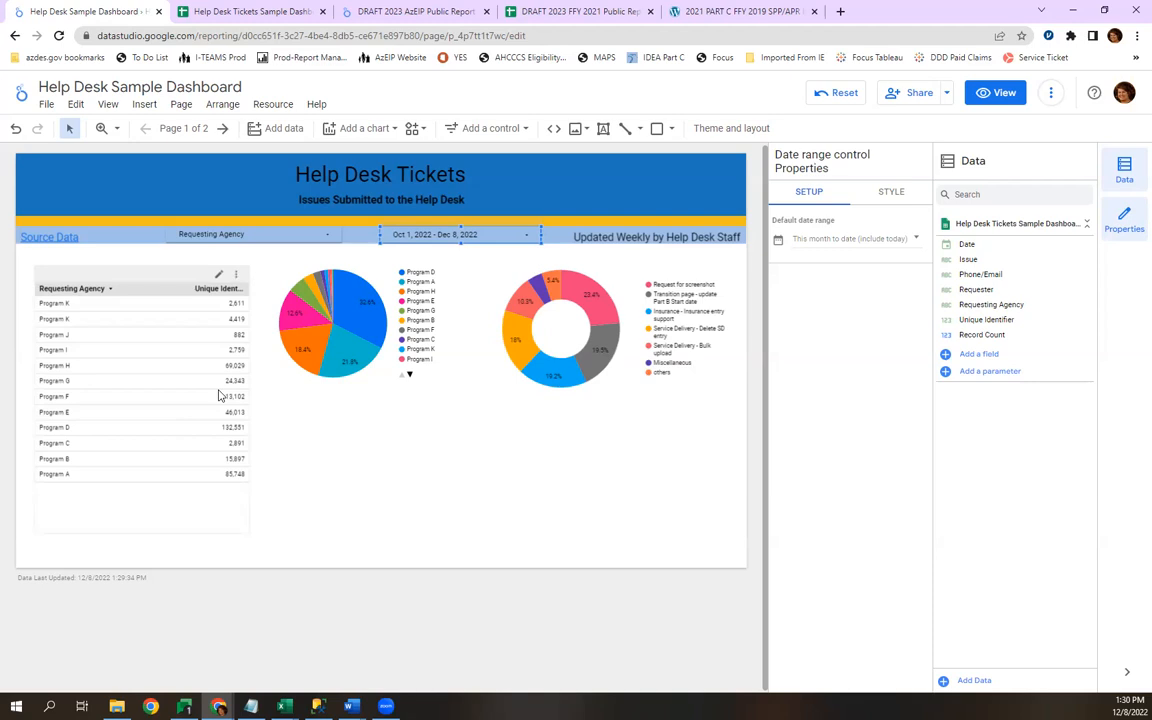
Check the unique identifiers in the source sheet and set the Requesting Agency table's Unique Identifier metric to Count.
{"action": "left_click", "coordinate": [160, 274]}
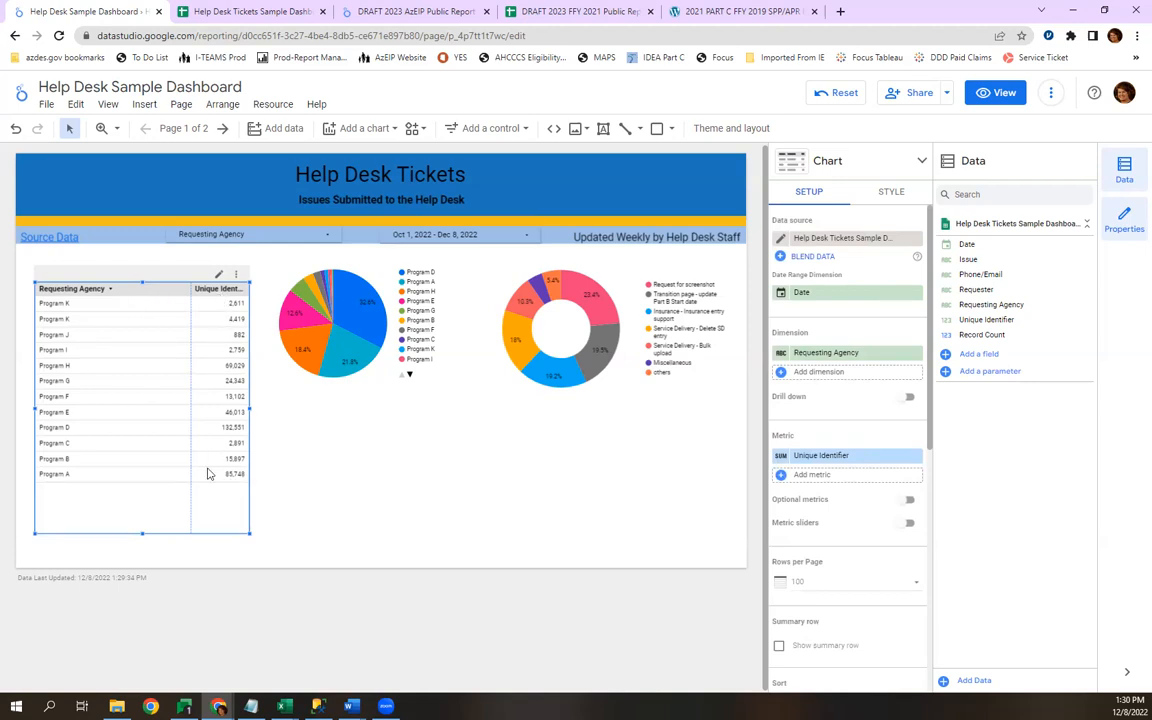
{"action": "left_click", "coordinate": [240, 11]}
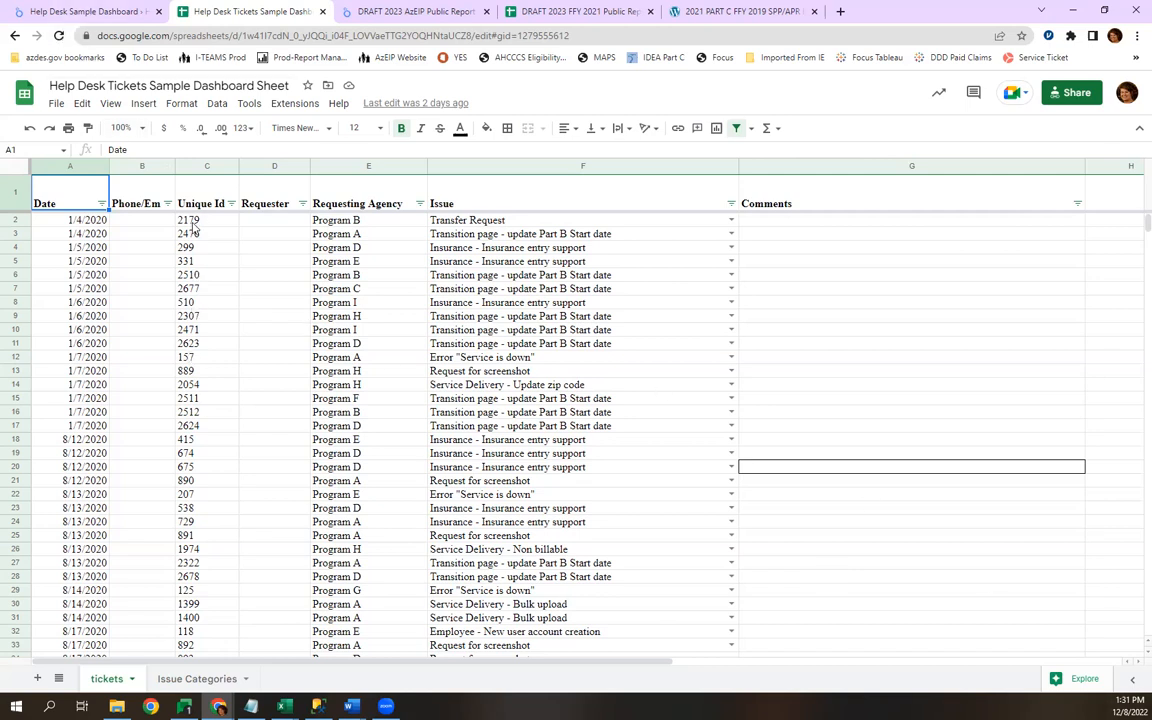
{"action": "left_click_drag", "start_coordinate": [186, 221], "coordinate": [197, 256]}
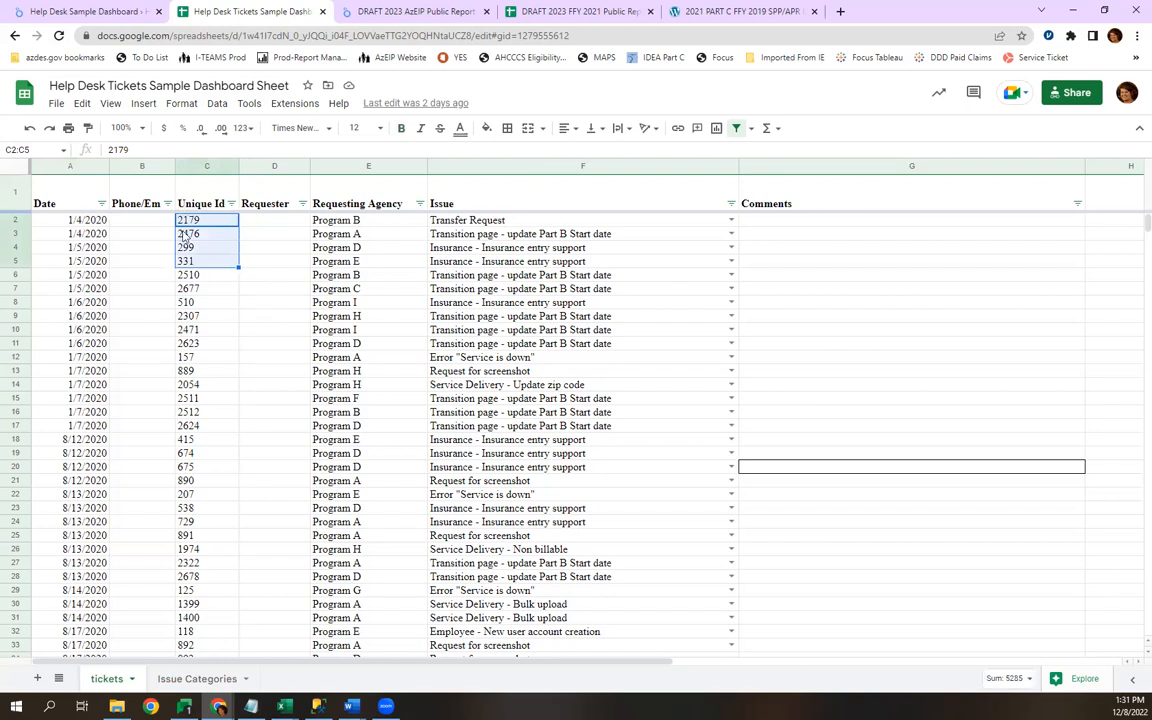
{"action": "left_click", "coordinate": [90, 12]}
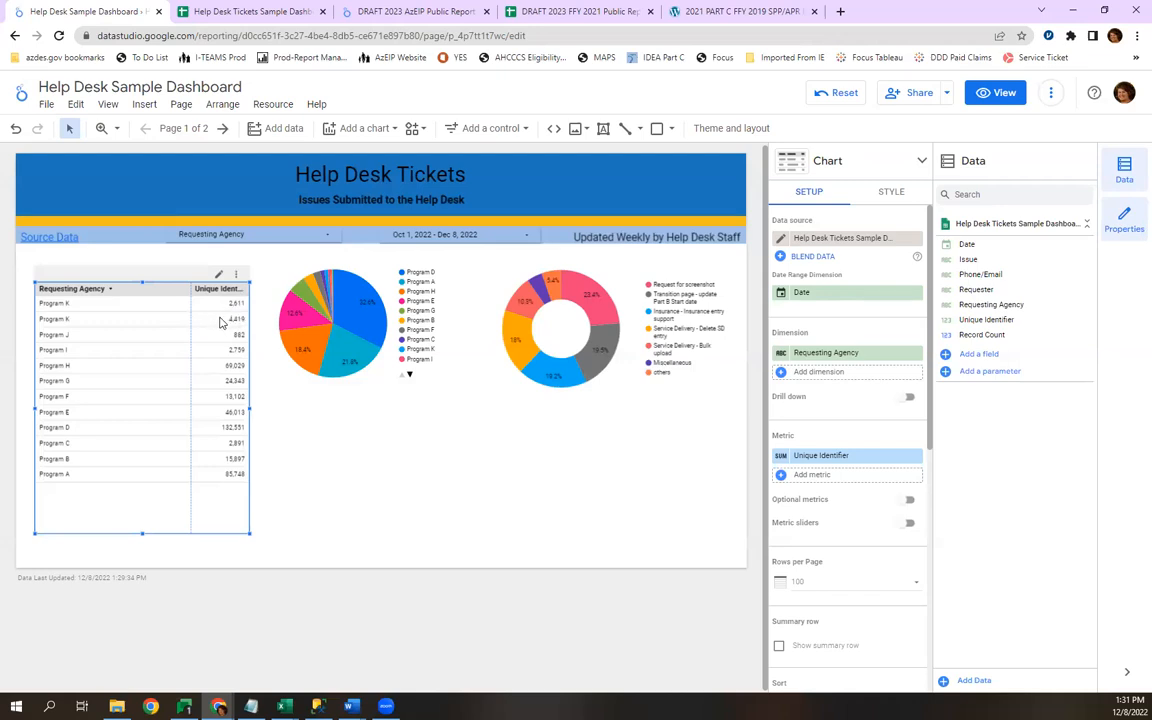
{"action": "left_click", "coordinate": [783, 456]}
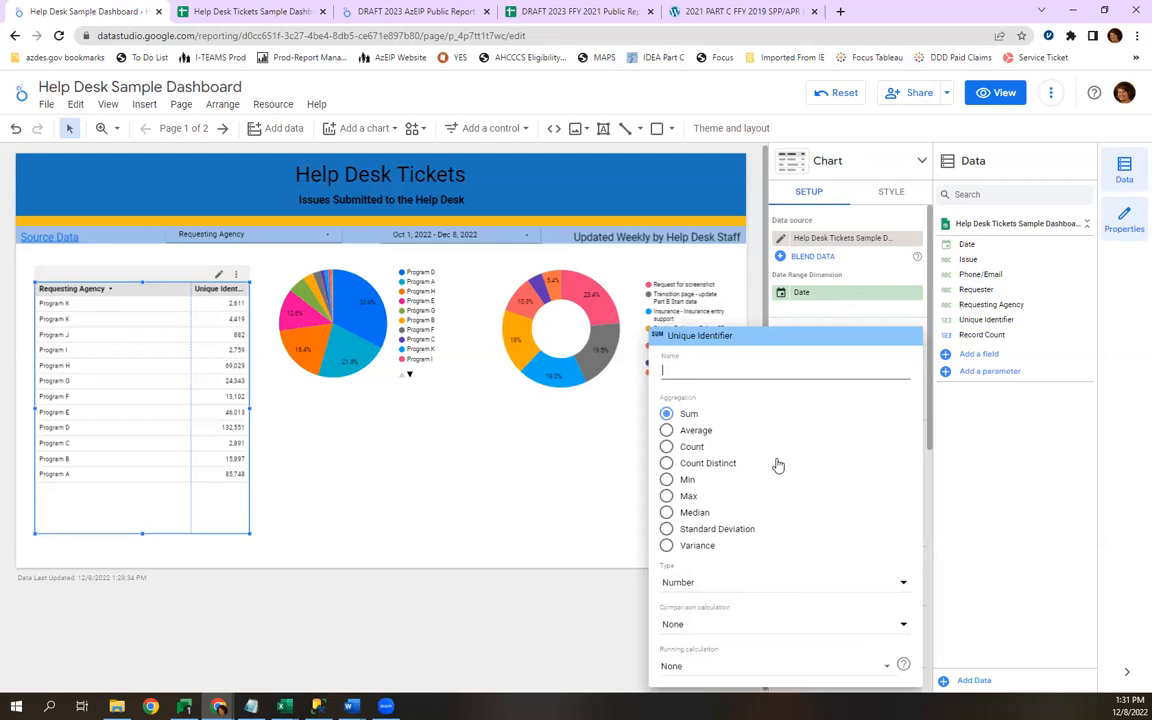
{"action": "left_click", "coordinate": [667, 447]}
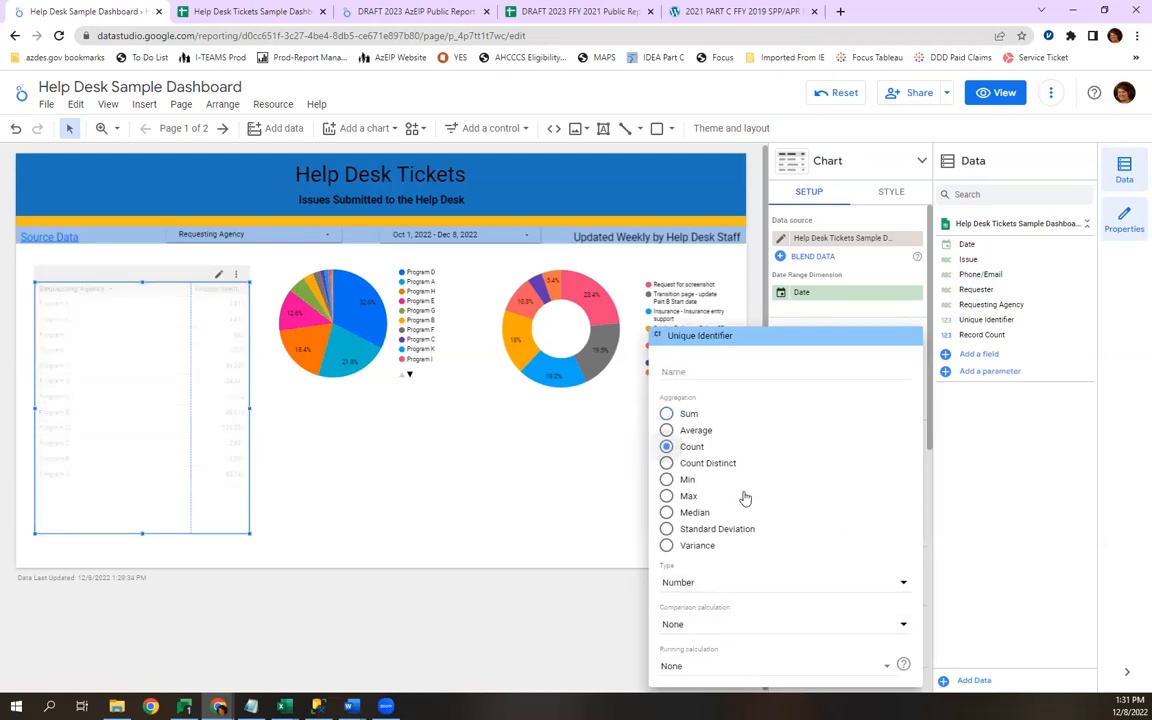
{"action": "left_click", "coordinate": [600, 520]}
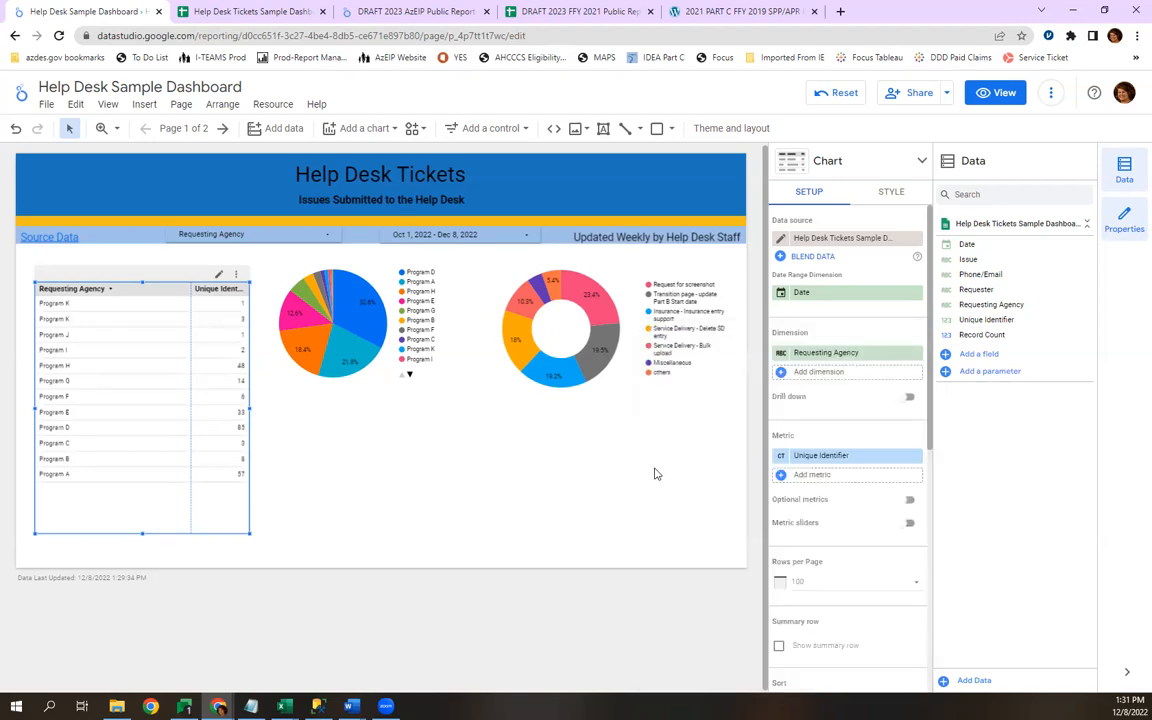
Set the default aggregation of the Unique Identifier field to Count in the table's data source.
{"action": "left_click", "coordinate": [780, 238]}
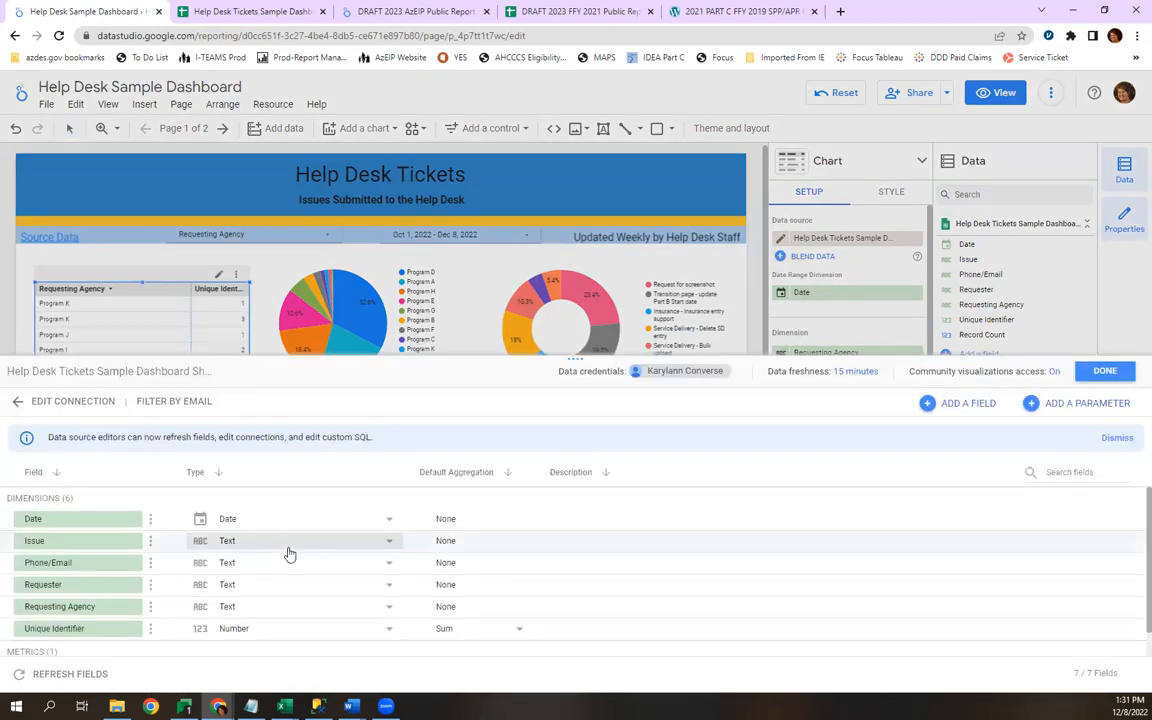
{"action": "scroll", "coordinate": [285, 605], "scroll_direction": "down", "scroll_amount": 2}
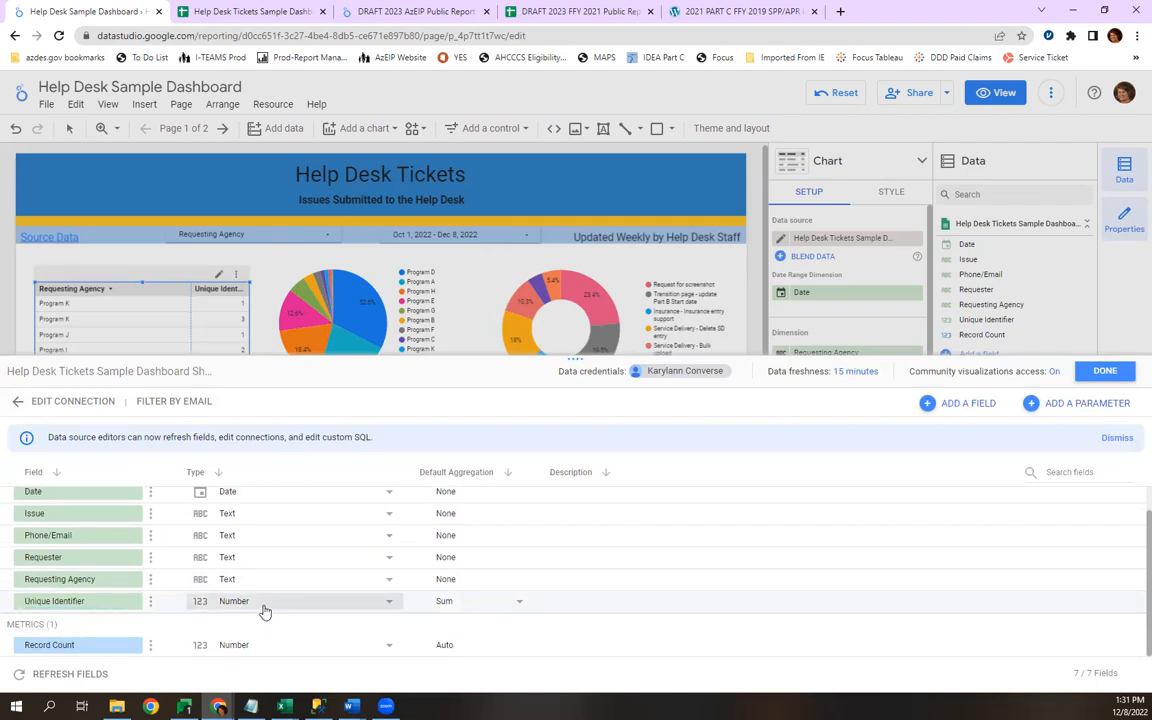
{"action": "left_click", "coordinate": [455, 606]}
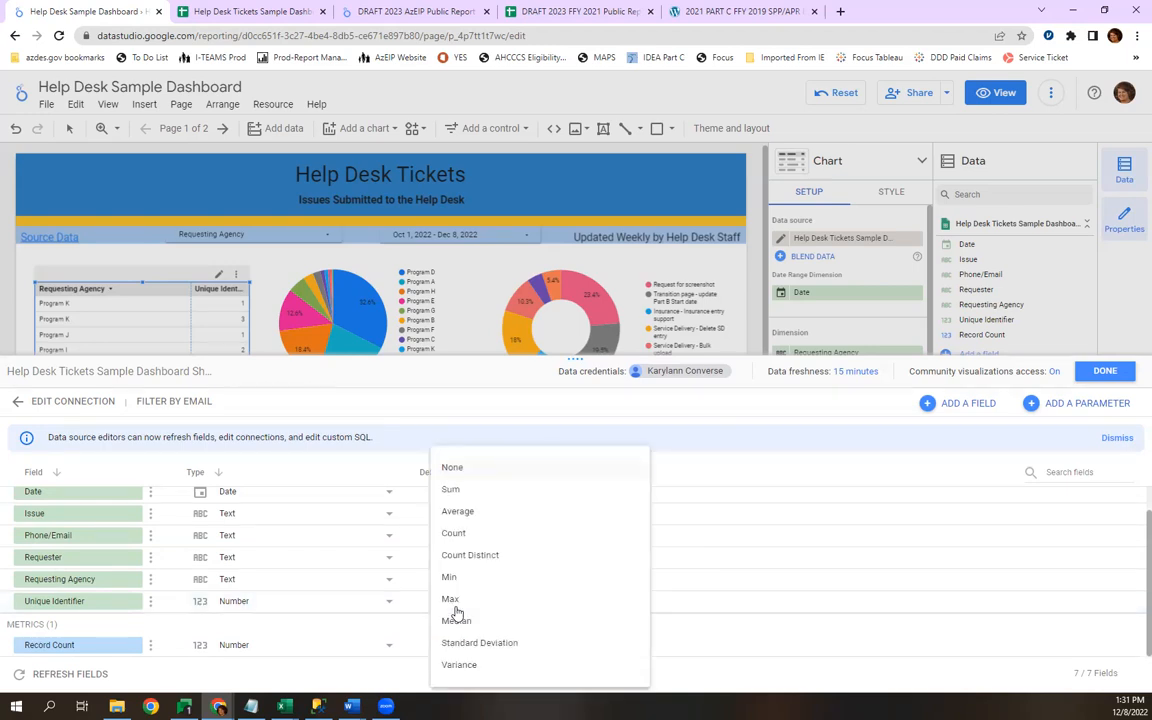
{"action": "left_click", "coordinate": [455, 535]}
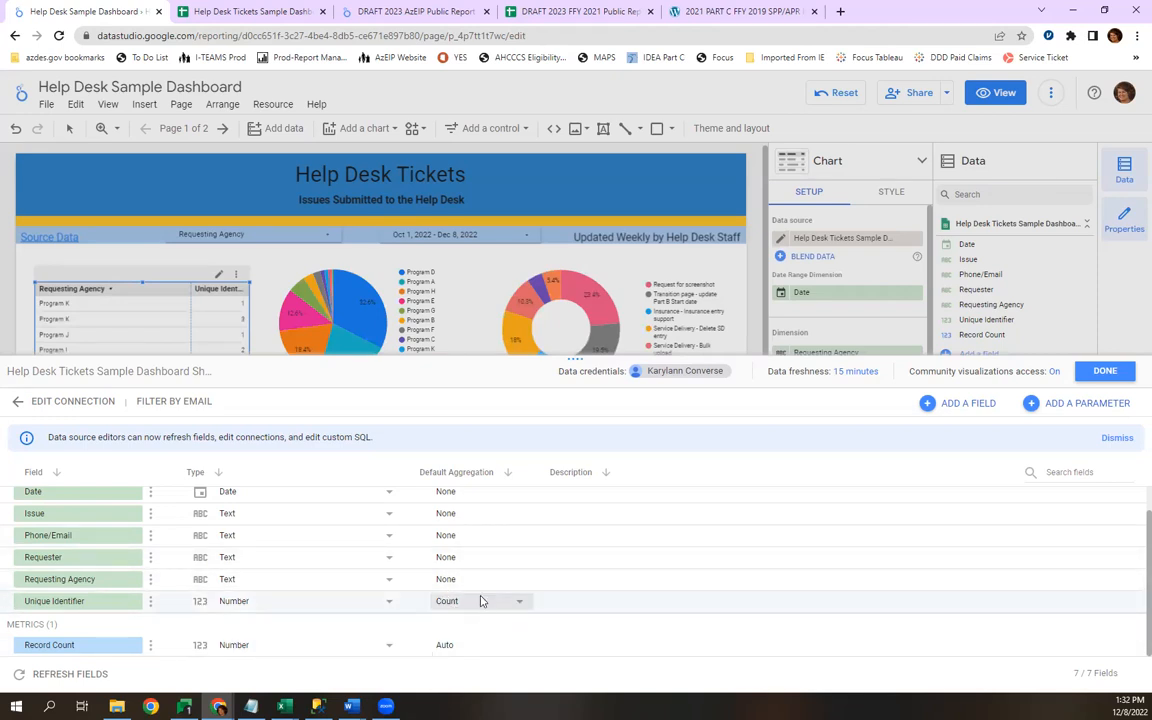
{"action": "left_click", "coordinate": [1104, 371]}
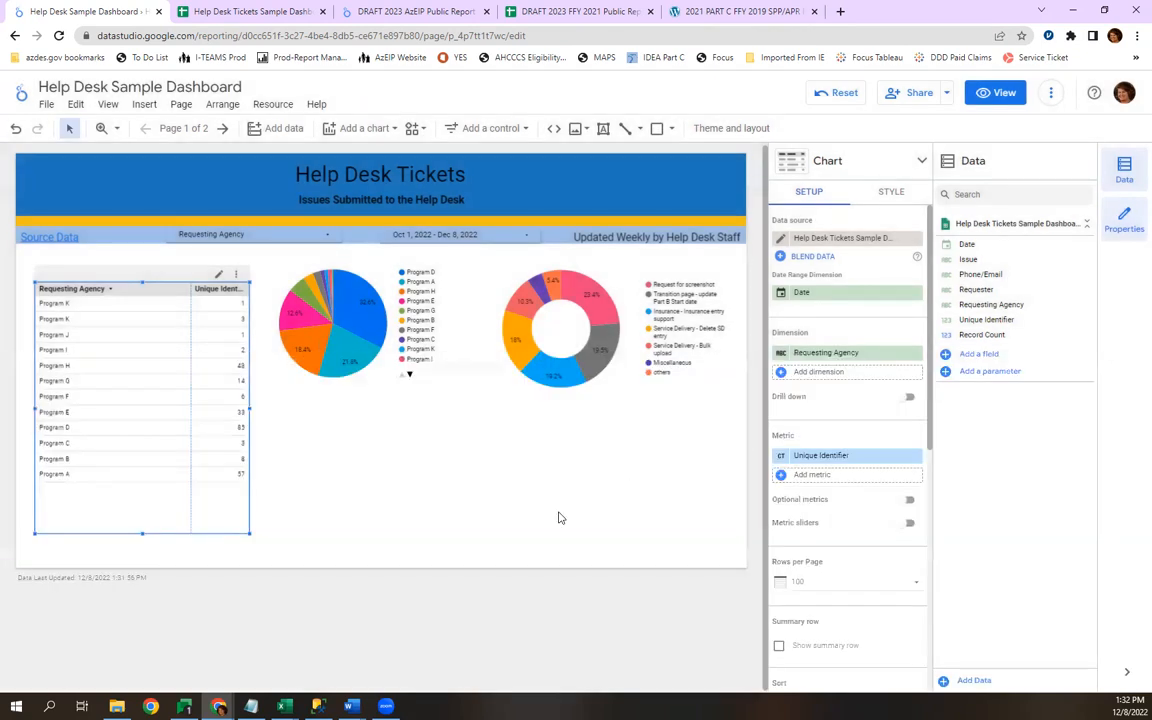
Add a time series chart below the two pie charts and widen it to span the space beneath both.
{"action": "left_click", "coordinate": [365, 137]}
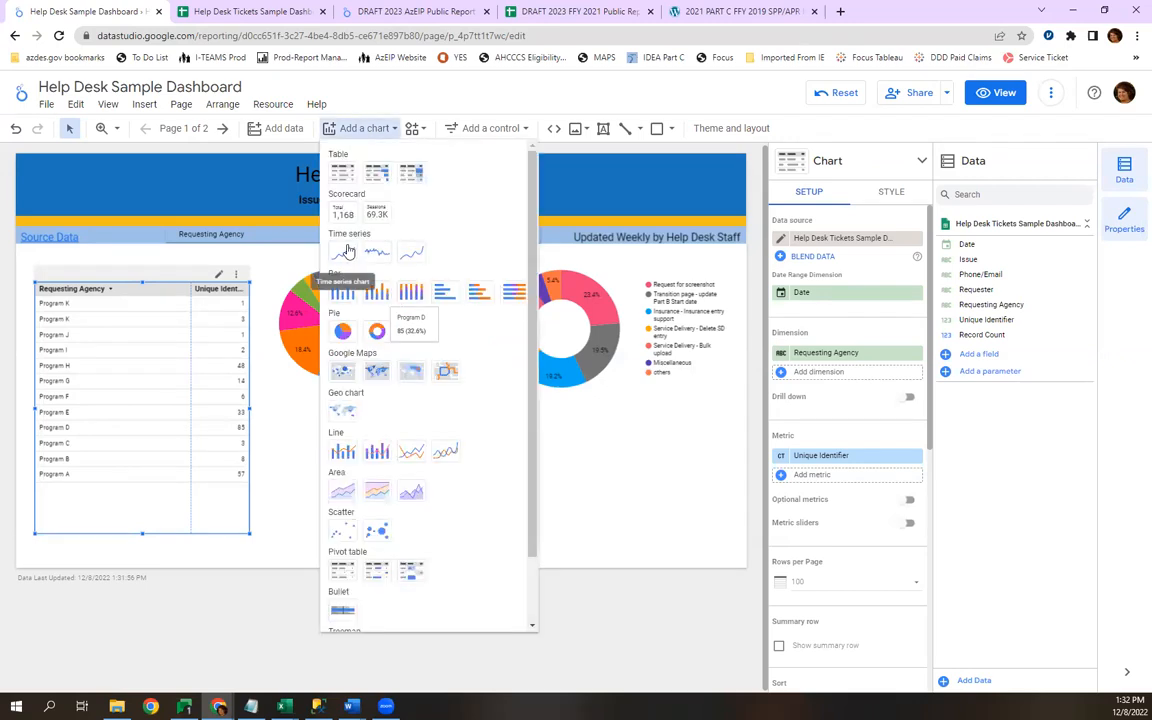
{"action": "left_click", "coordinate": [310, 253]}
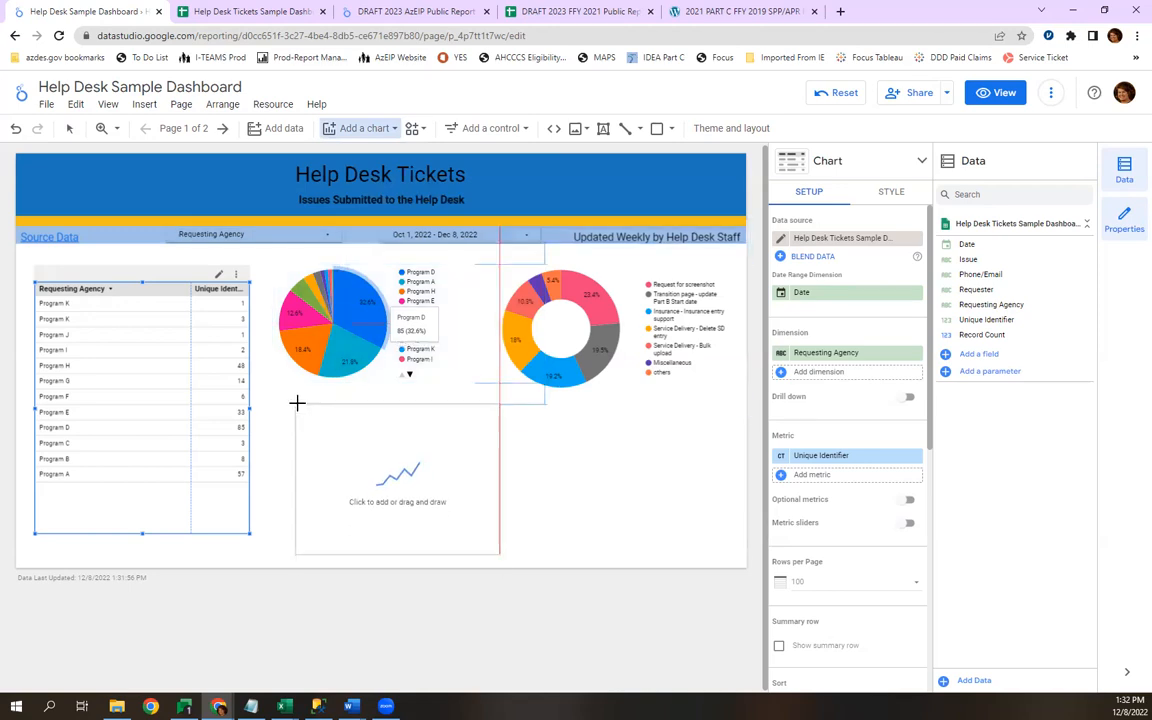
{"action": "left_click", "coordinate": [298, 405]}
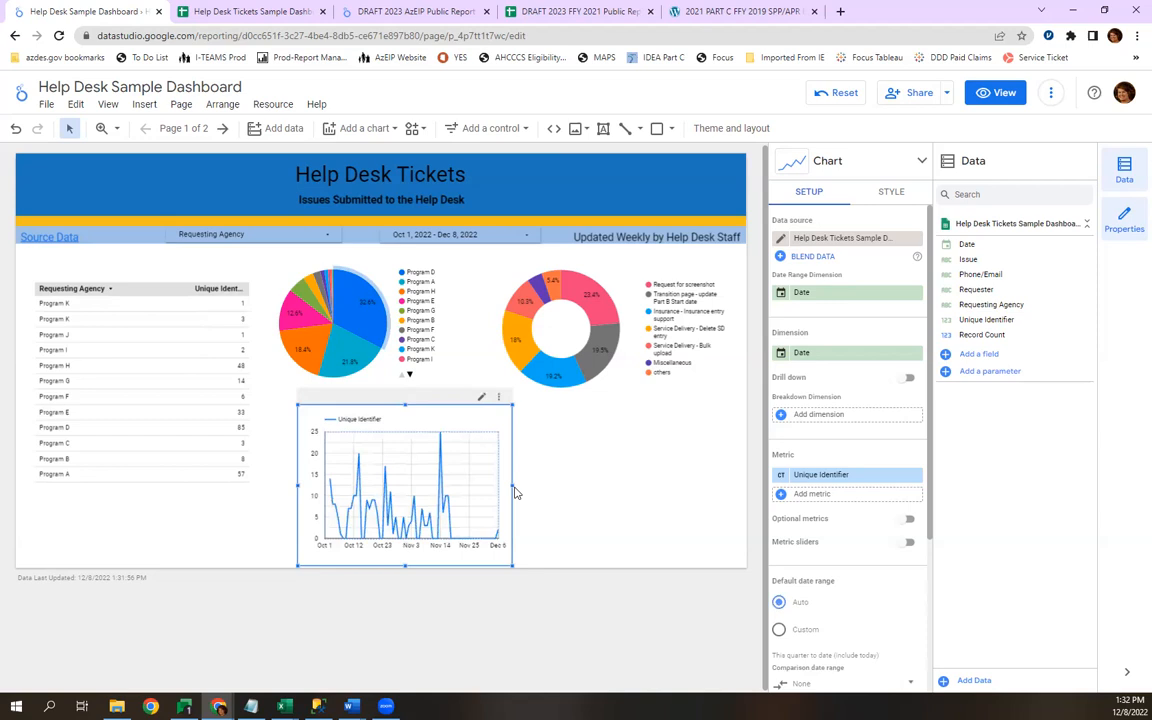
{"action": "left_click_drag", "start_coordinate": [510, 484], "coordinate": [741, 484]}
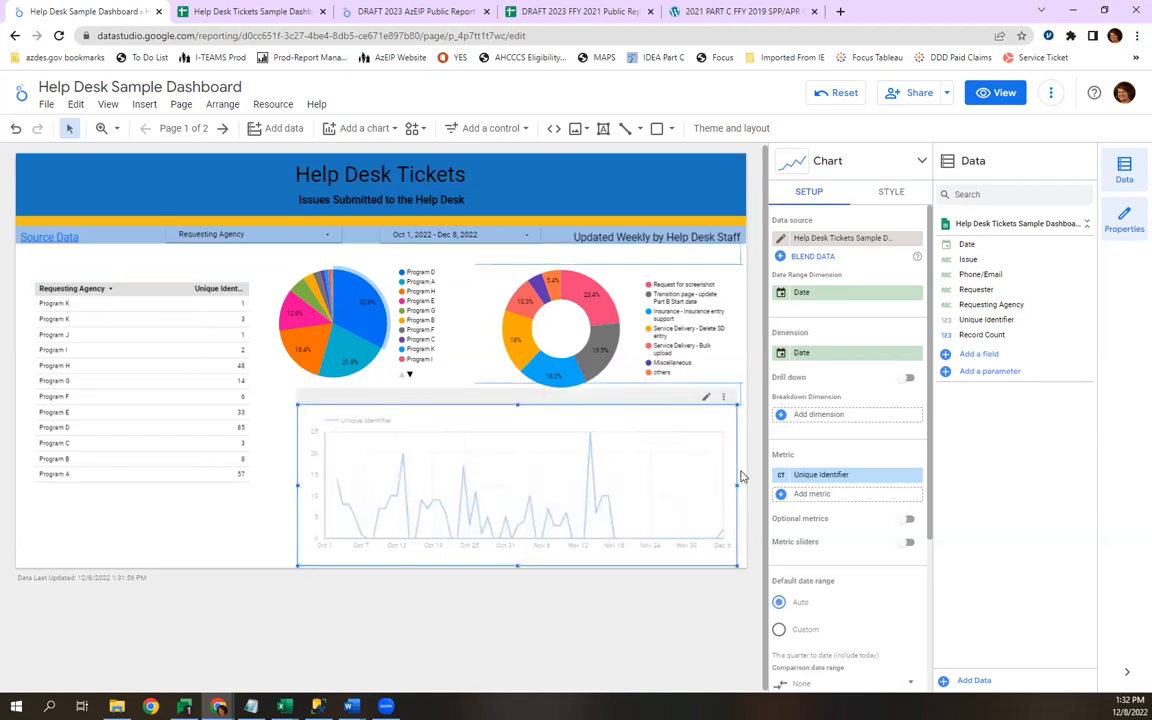
{"action": "left_click_drag", "start_coordinate": [297, 484], "coordinate": [279, 488]}
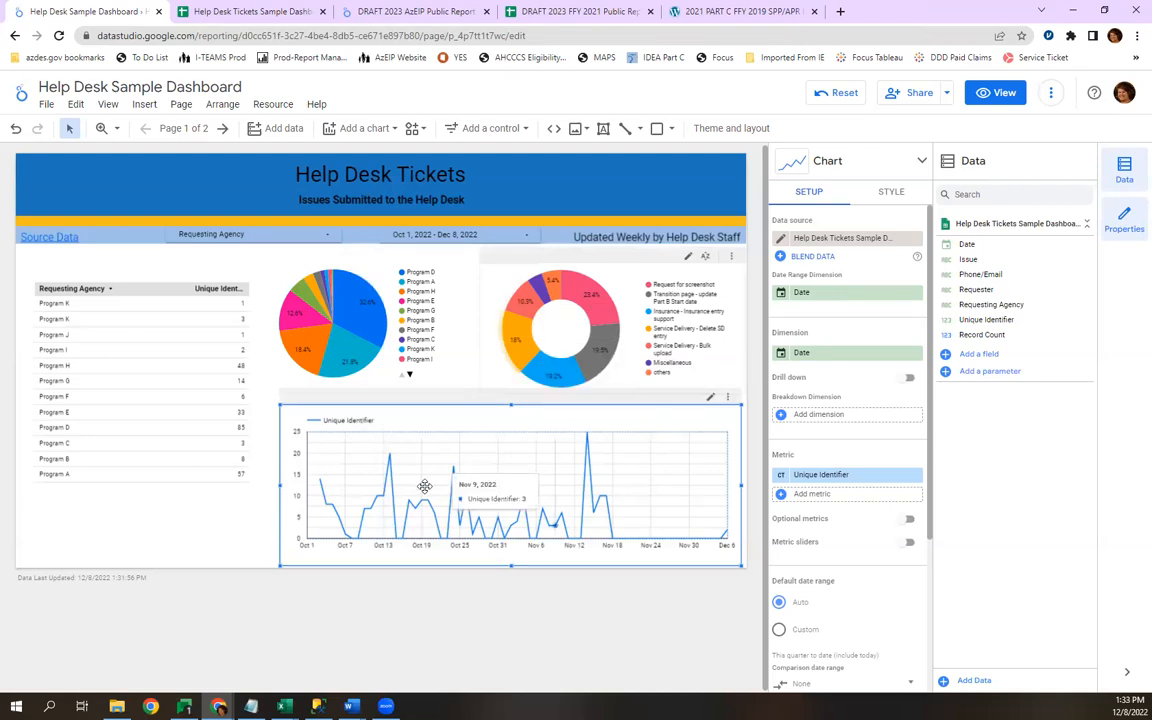
Change the time series chart's Date dimension to the Year Month date type.
{"action": "left_click", "coordinate": [780, 353]}
{"action": "left_click", "coordinate": [720, 438]}
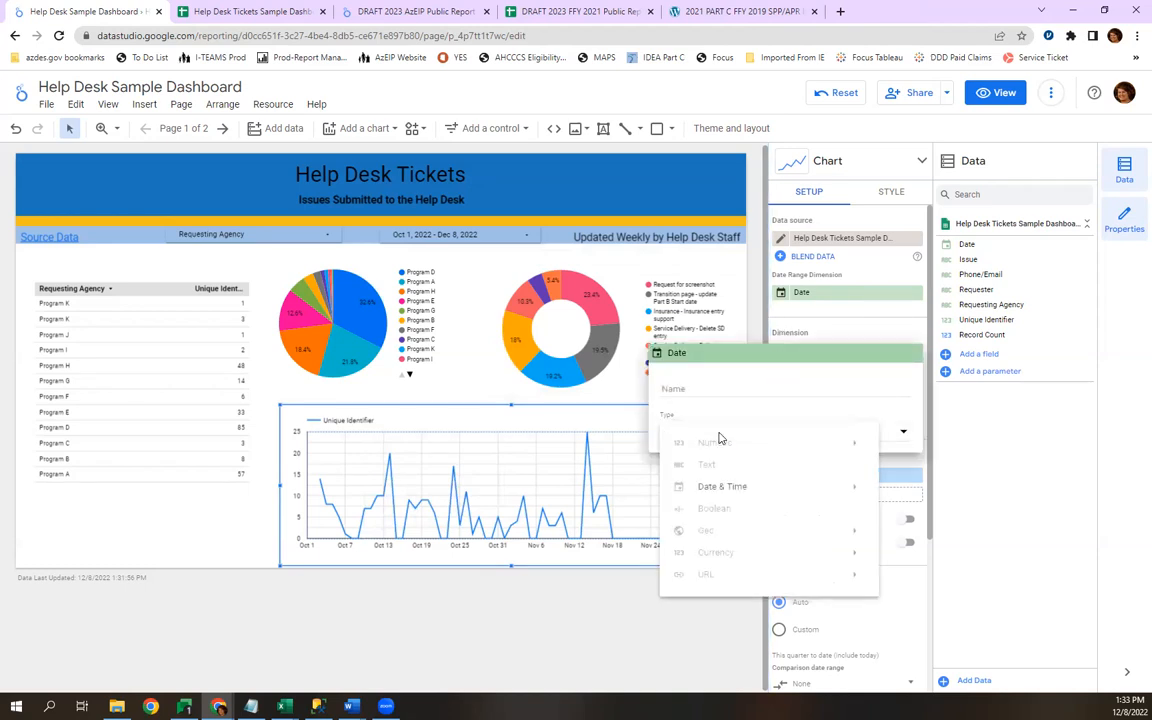
{"action": "mouse_move", "coordinate": [725, 487]}
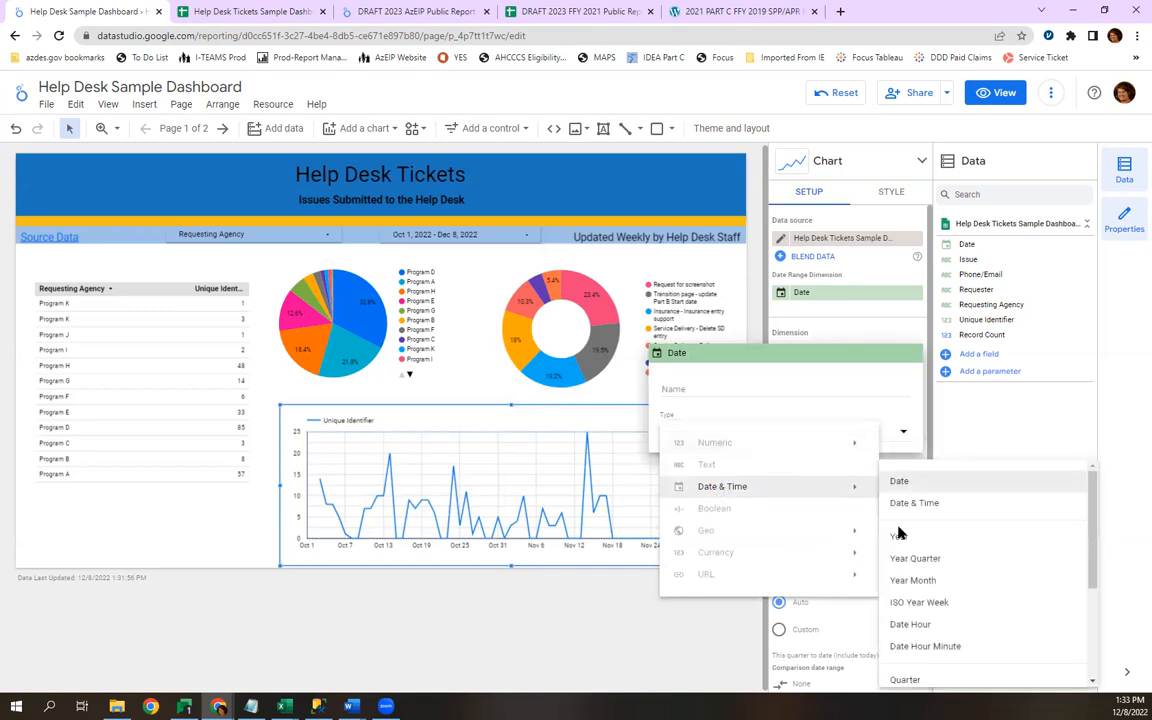
{"action": "left_click", "coordinate": [914, 583]}
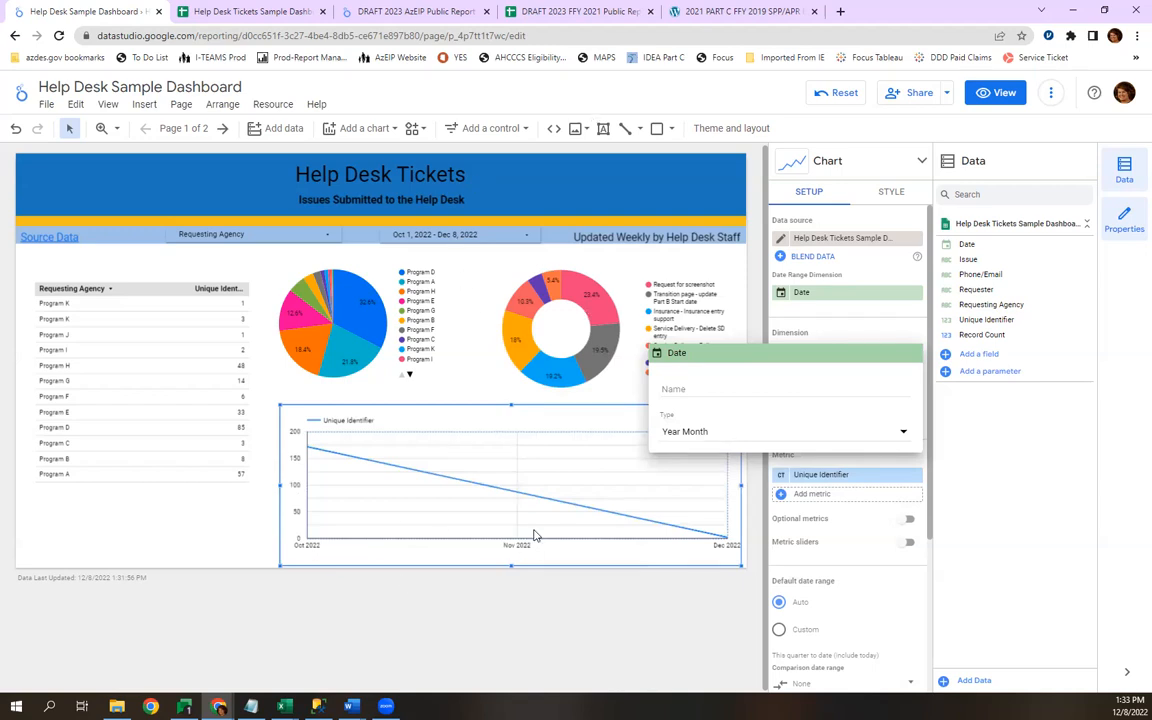
{"action": "left_click", "coordinate": [747, 330]}
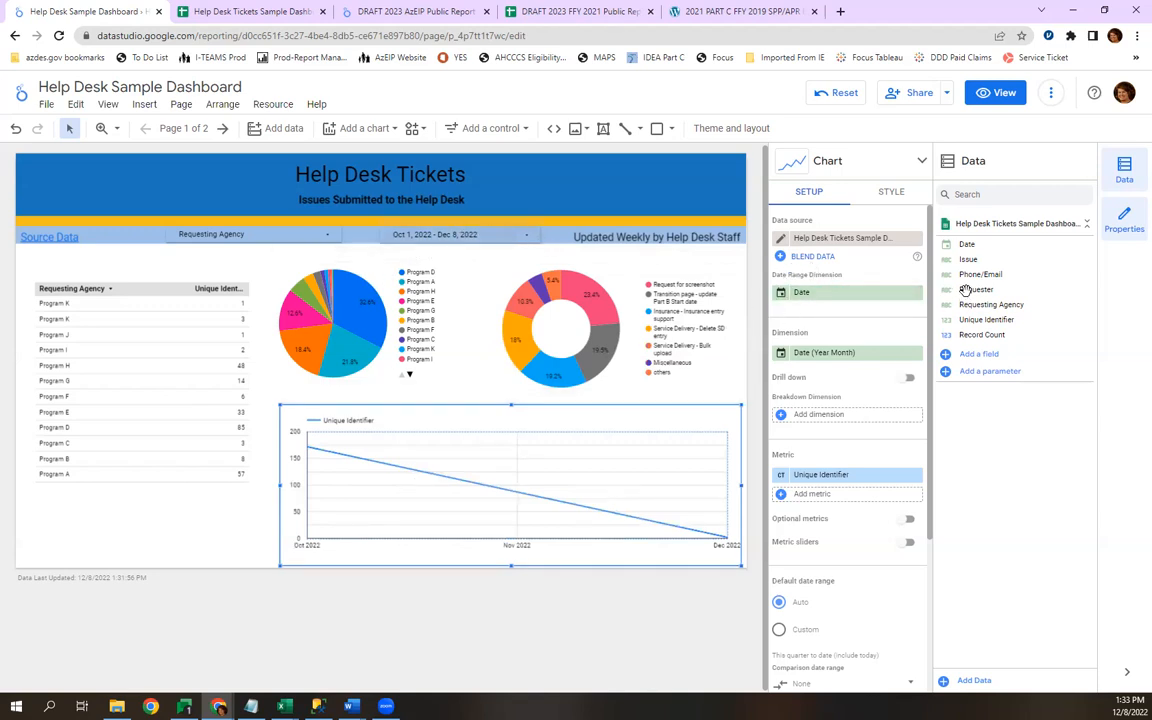
Remove the time series chart's date range dimension, and set it back to Date.
{"action": "left_click", "coordinate": [917, 292]}
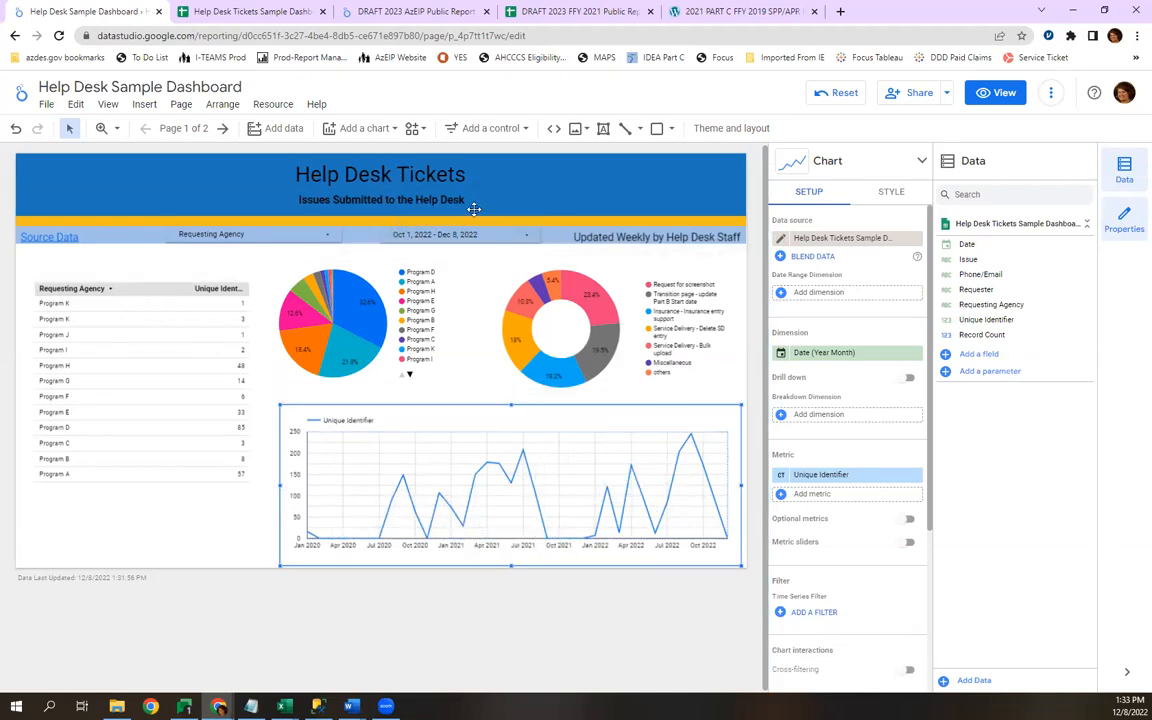
{"action": "left_click", "coordinate": [815, 295]}
{"action": "left_click", "coordinate": [820, 341]}
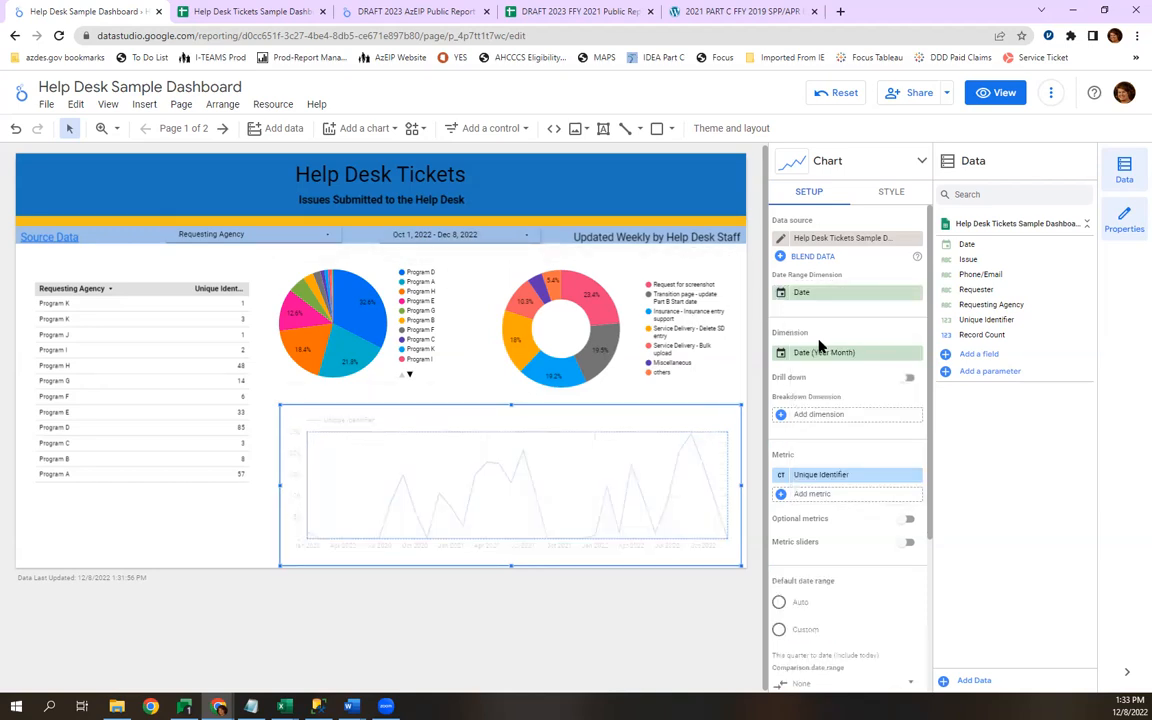
Set the dashboard's date range control to This year to date, including today, and apply it.
{"action": "left_click", "coordinate": [487, 237]}
{"action": "left_click", "coordinate": [487, 237]}
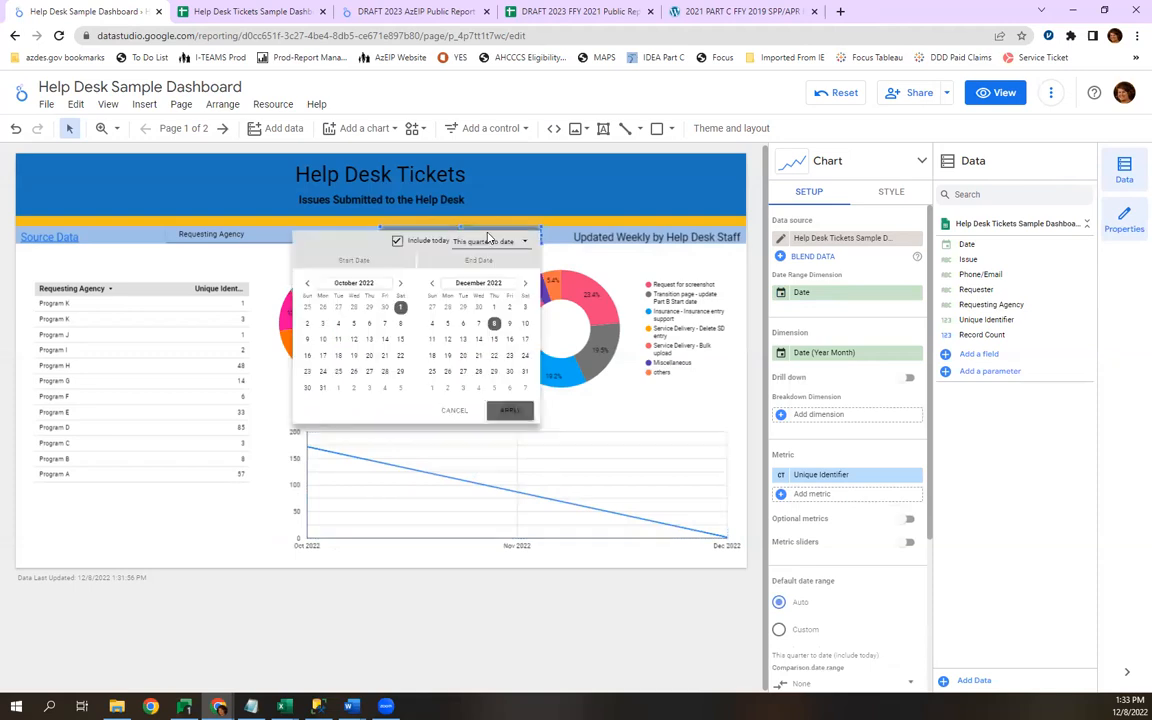
{"action": "left_click", "coordinate": [490, 243]}
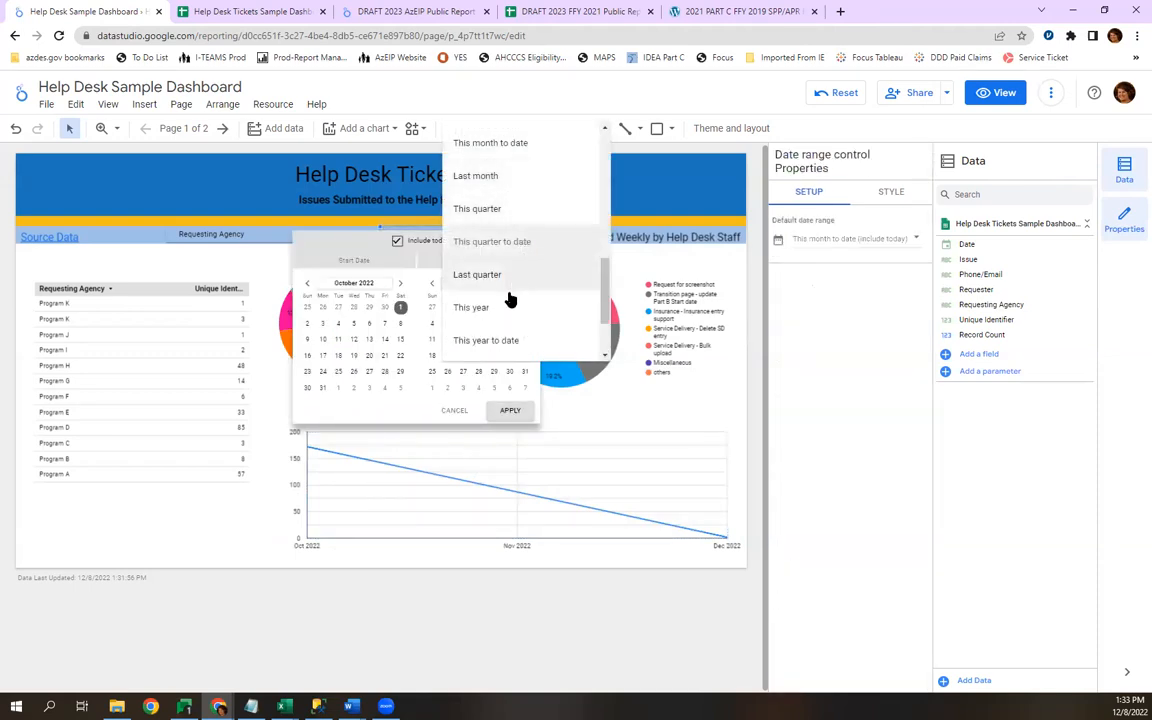
{"action": "left_click", "coordinate": [509, 342]}
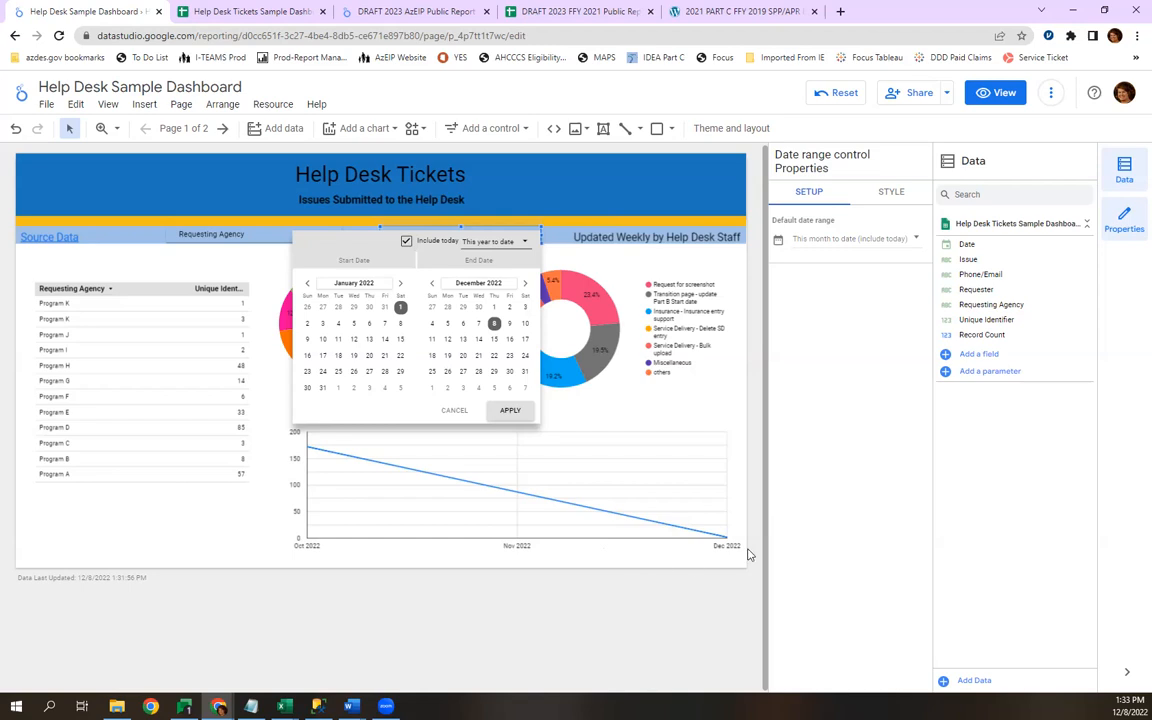
{"action": "left_click", "coordinate": [508, 413]}
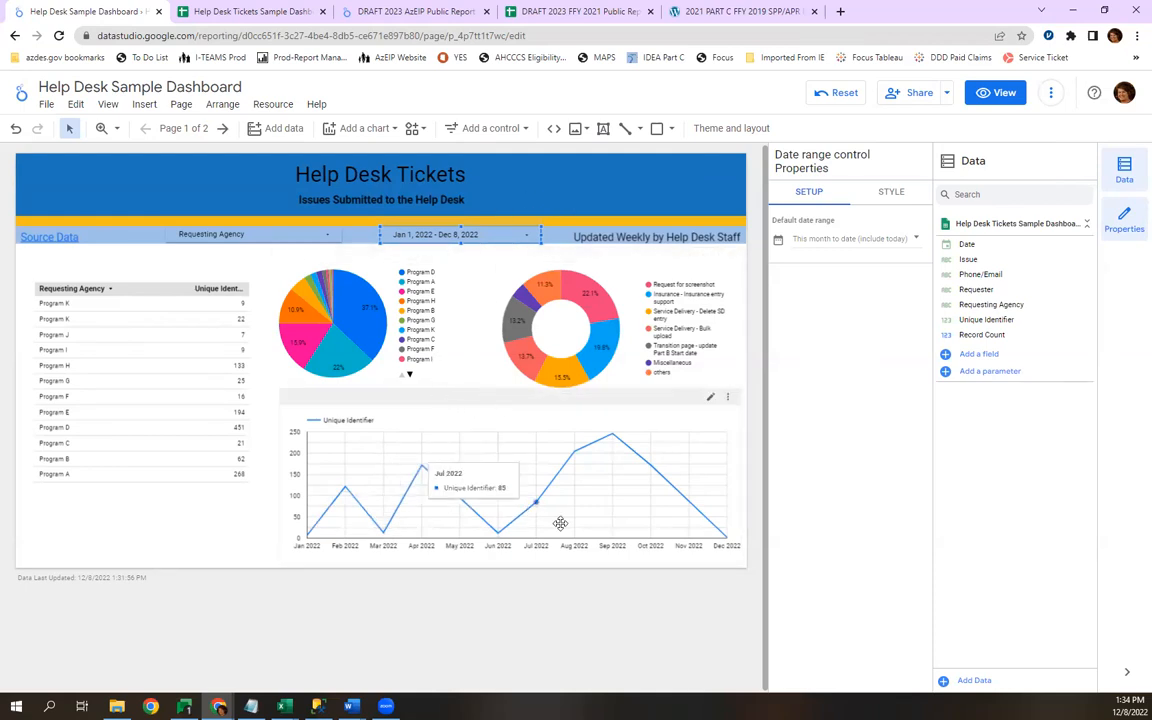
Set the time series chart's legend position to None.
{"action": "left_click", "coordinate": [350, 391]}
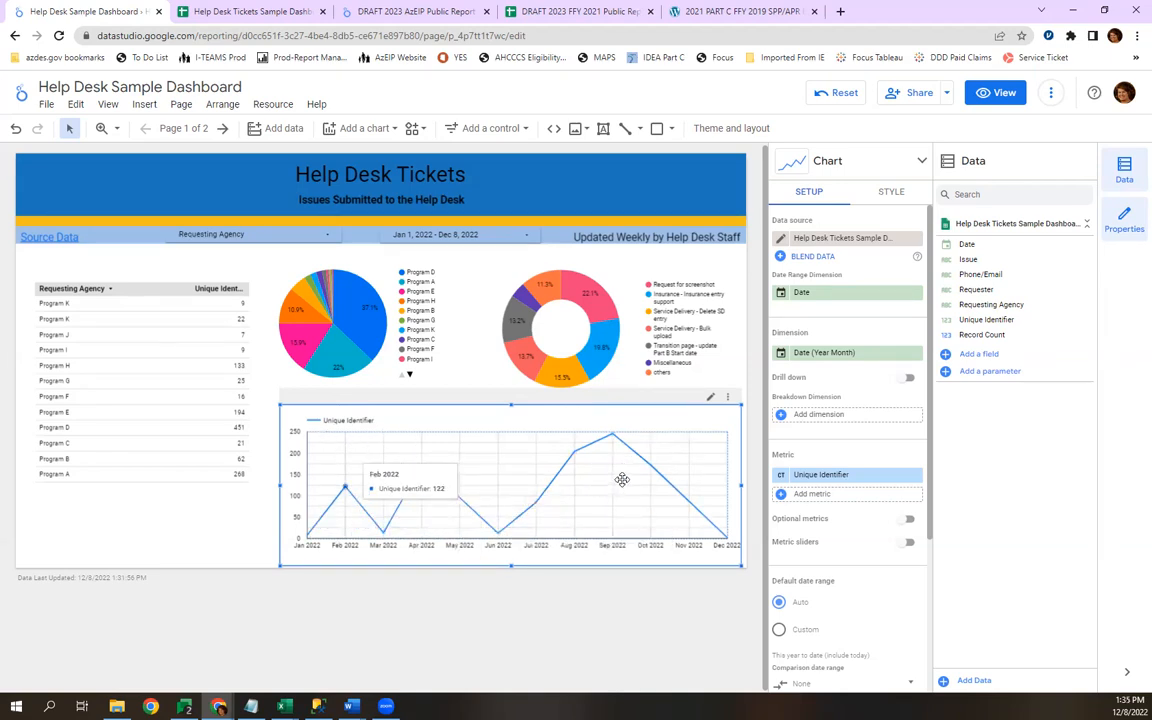
{"action": "left_click", "coordinate": [890, 194]}
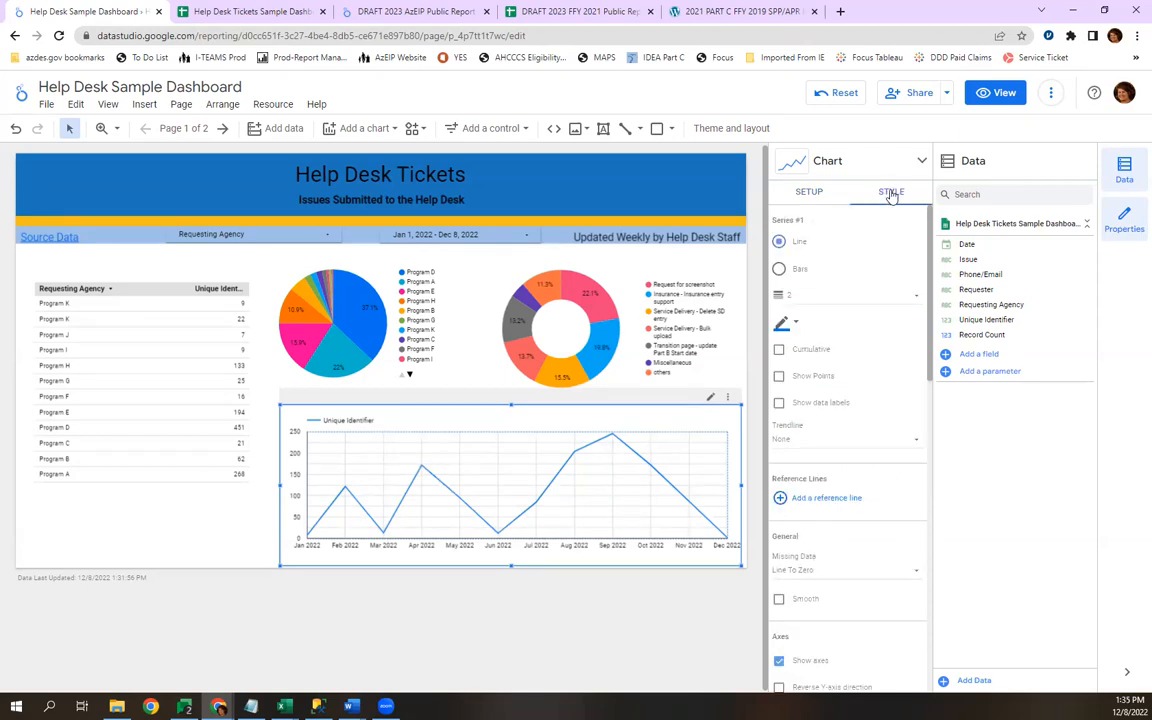
{"action": "scroll", "coordinate": [862, 378], "scroll_direction": "down", "scroll_amount": 2}
{"action": "scroll", "coordinate": [863, 384], "scroll_direction": "down", "scroll_amount": 4}
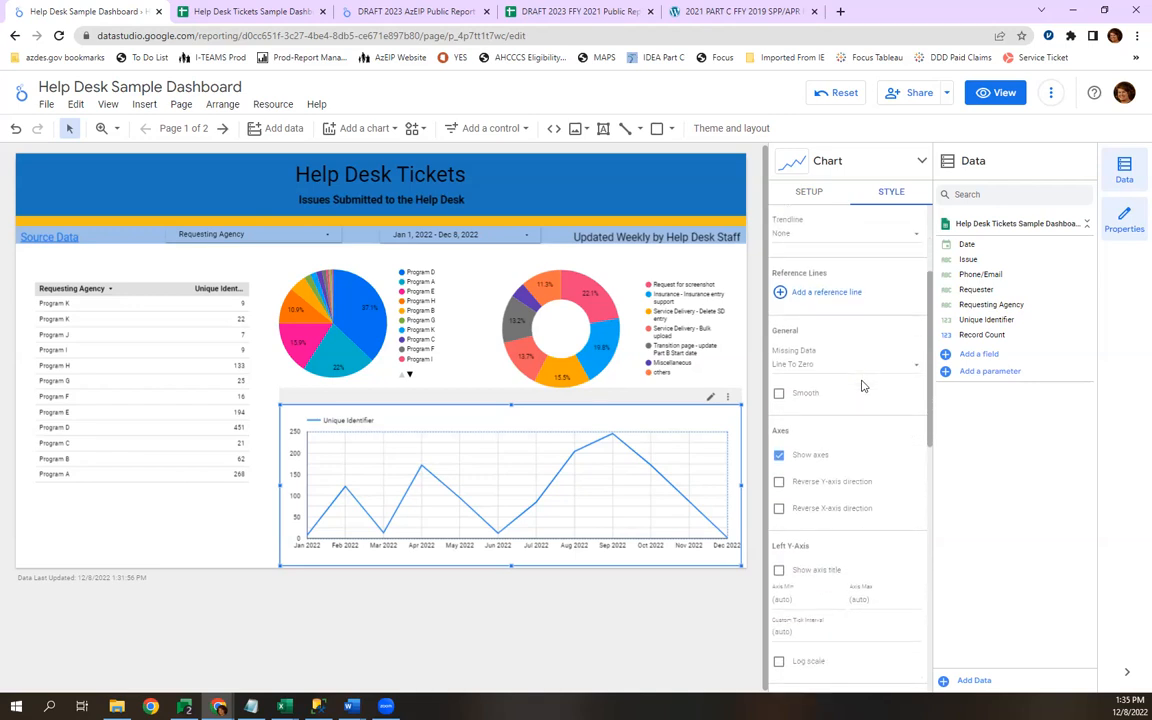
{"action": "scroll", "coordinate": [866, 390], "scroll_direction": "down", "scroll_amount": 5}
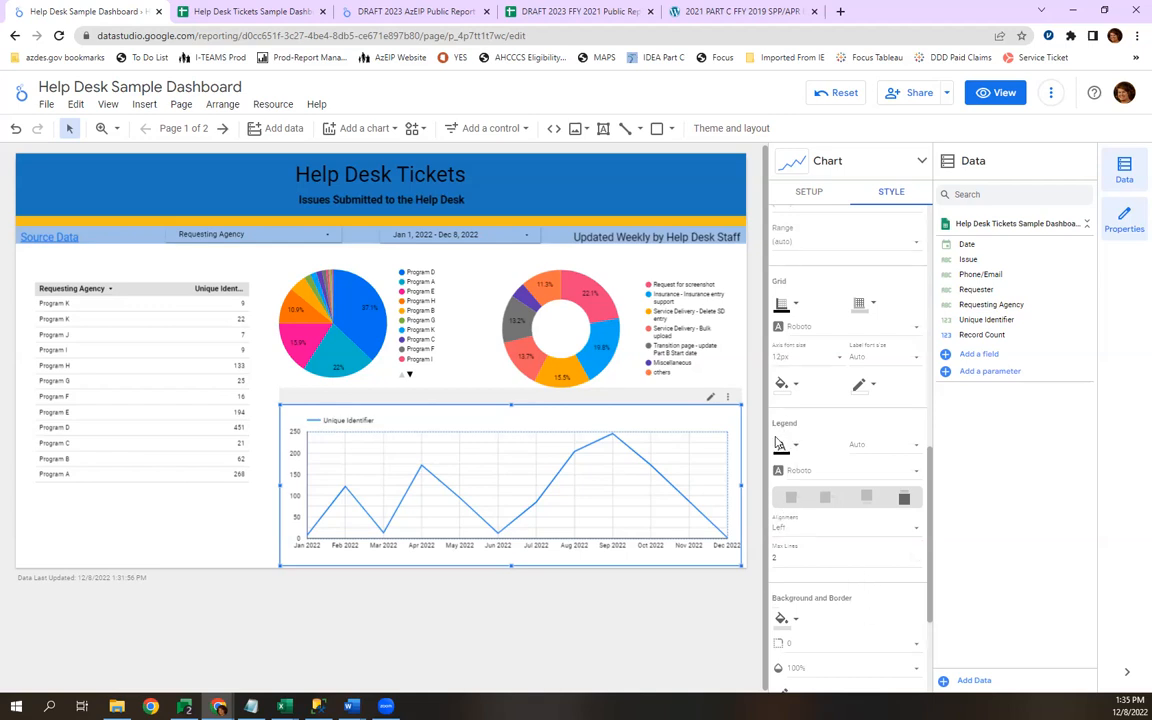
{"action": "left_click", "coordinate": [825, 503]}
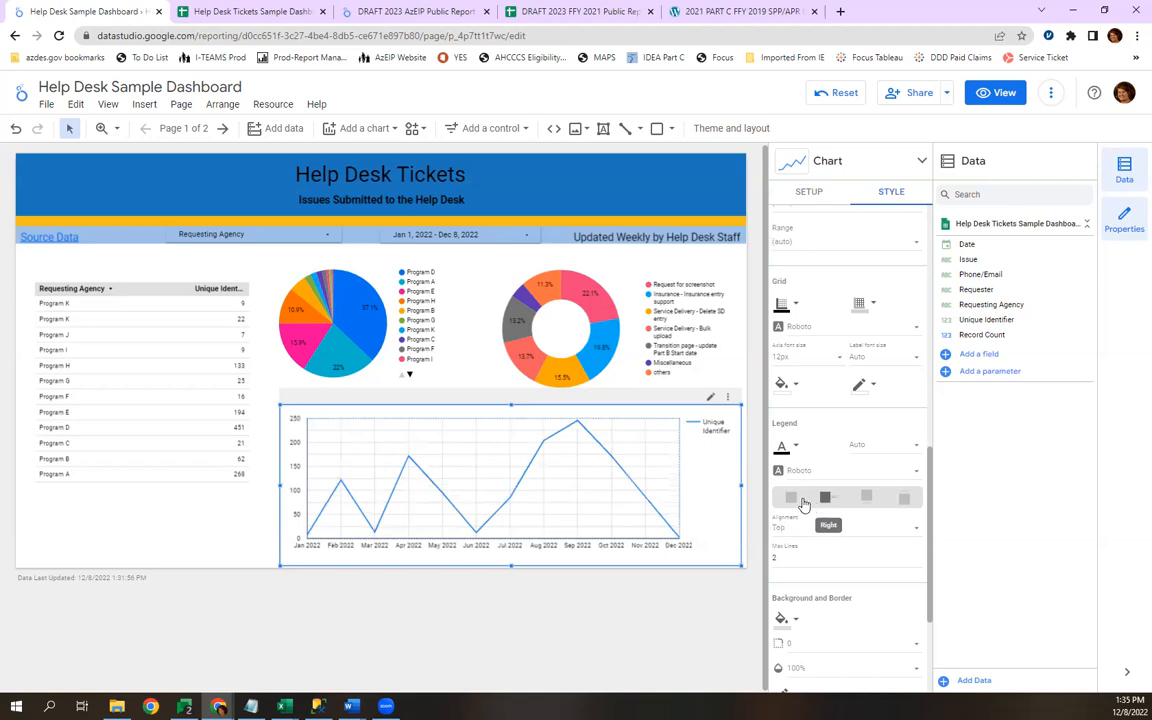
{"action": "left_click", "coordinate": [791, 499]}
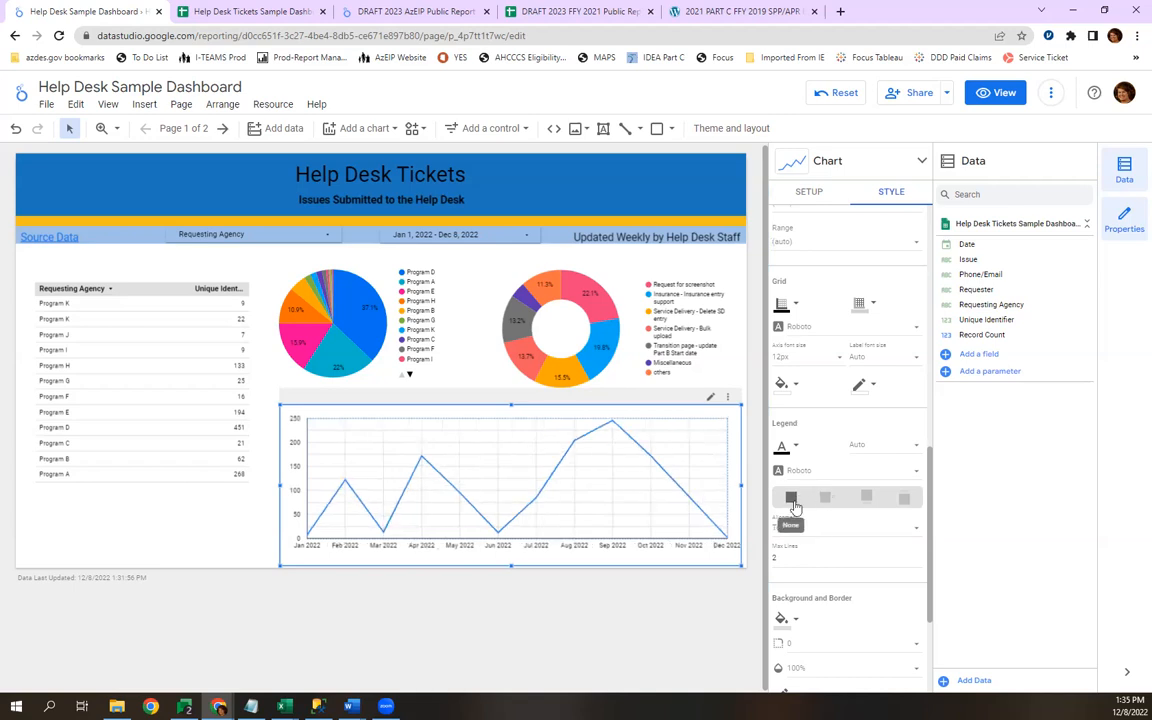
Make the time series chart's background transparent.
{"action": "scroll", "coordinate": [828, 535], "scroll_direction": "down", "scroll_amount": 1}
{"action": "scroll", "coordinate": [828, 535], "scroll_direction": "down", "scroll_amount": 3}
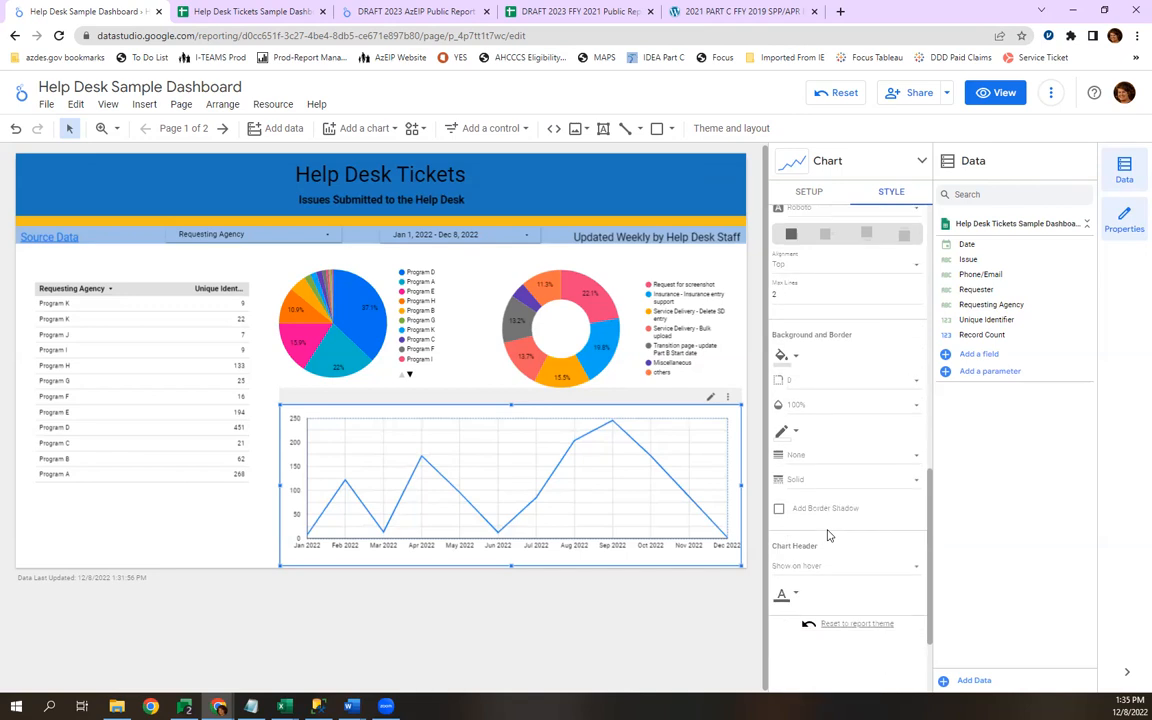
{"action": "left_click", "coordinate": [796, 346]}
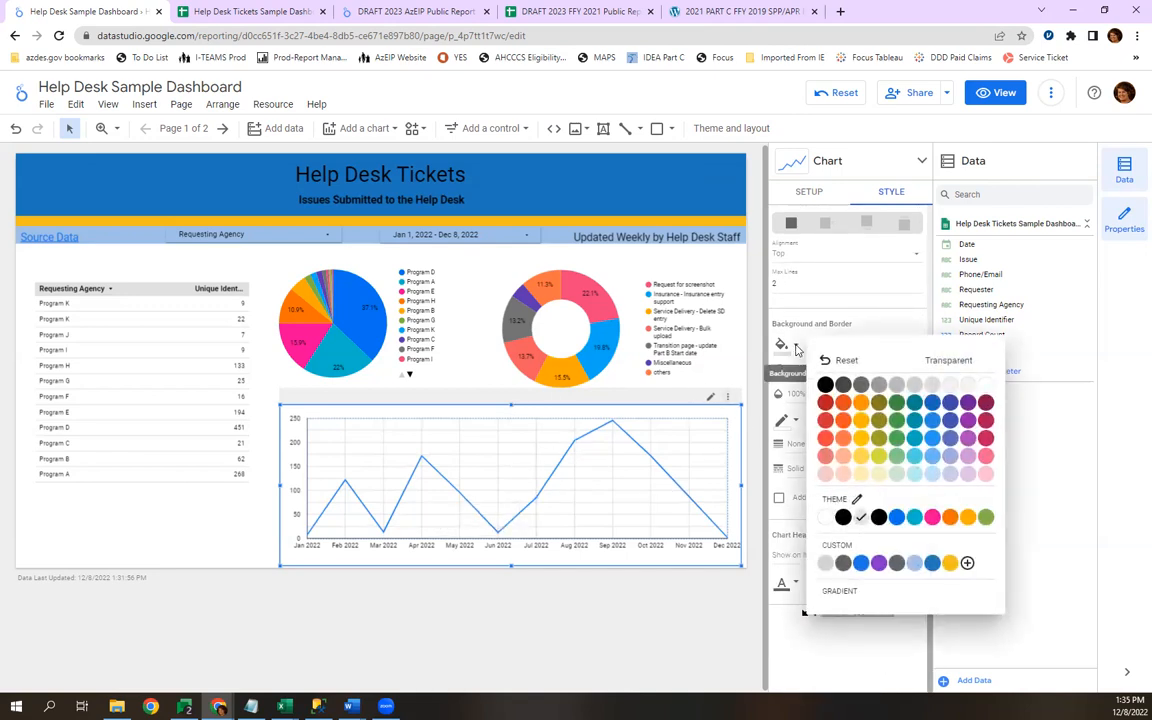
{"action": "left_click", "coordinate": [940, 364]}
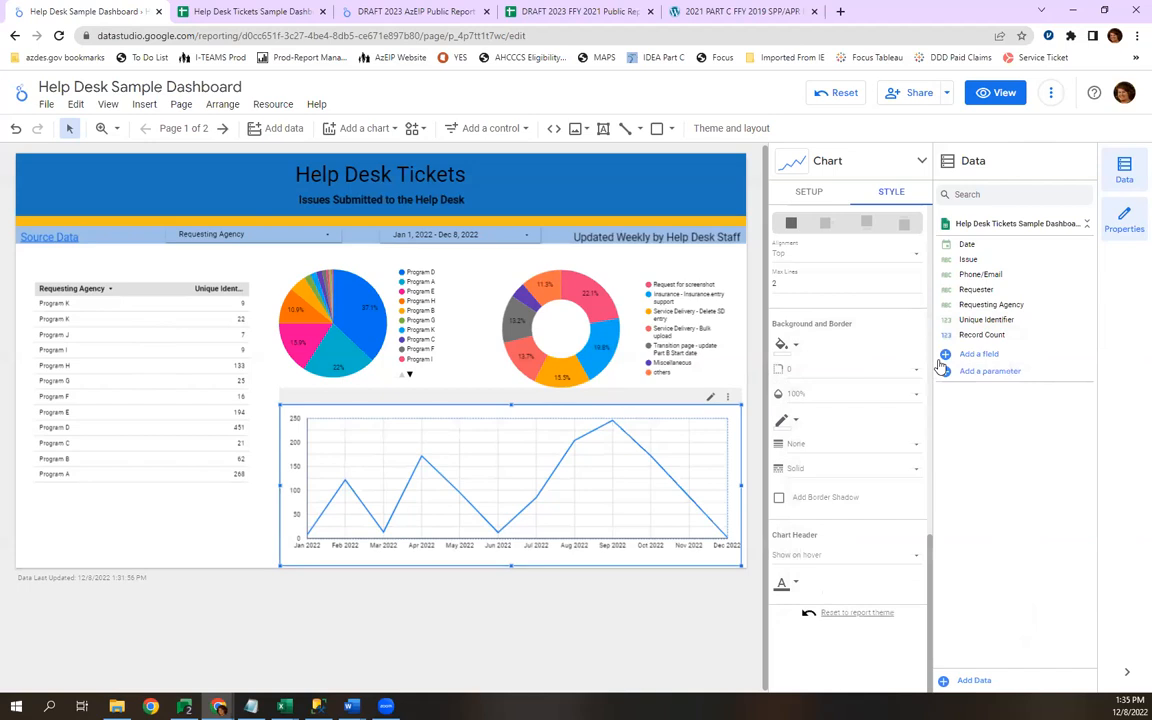
{"action": "left_click", "coordinate": [796, 346]}
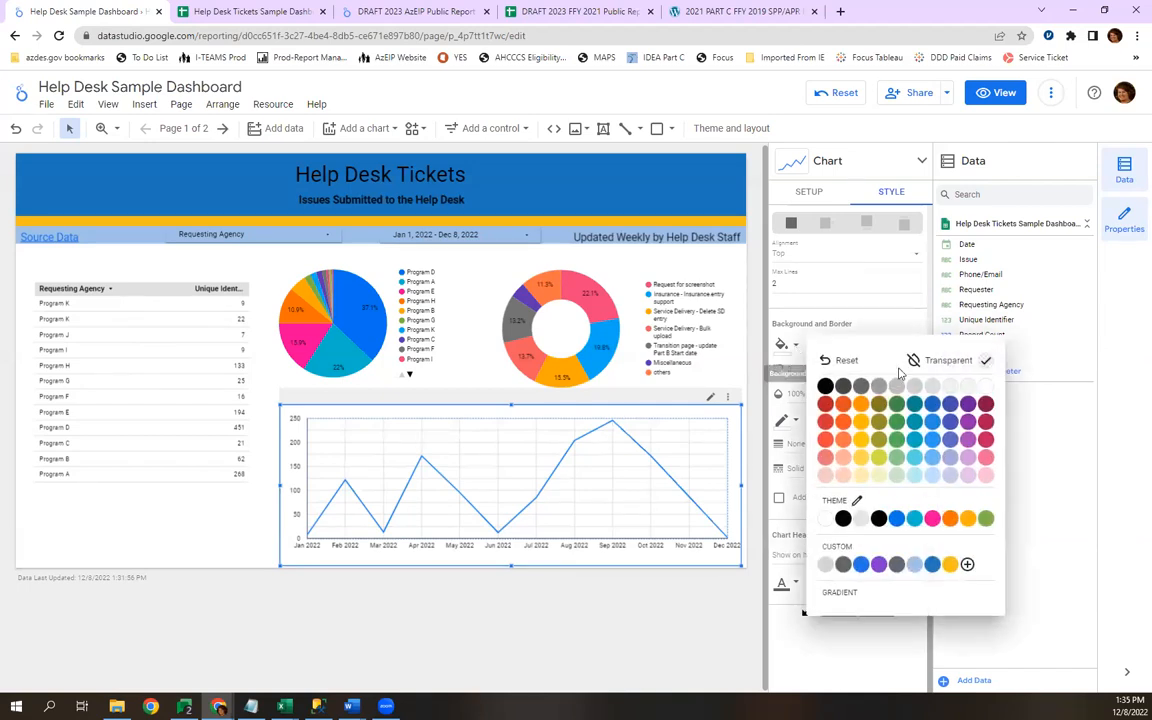
{"action": "left_click", "coordinate": [938, 364]}
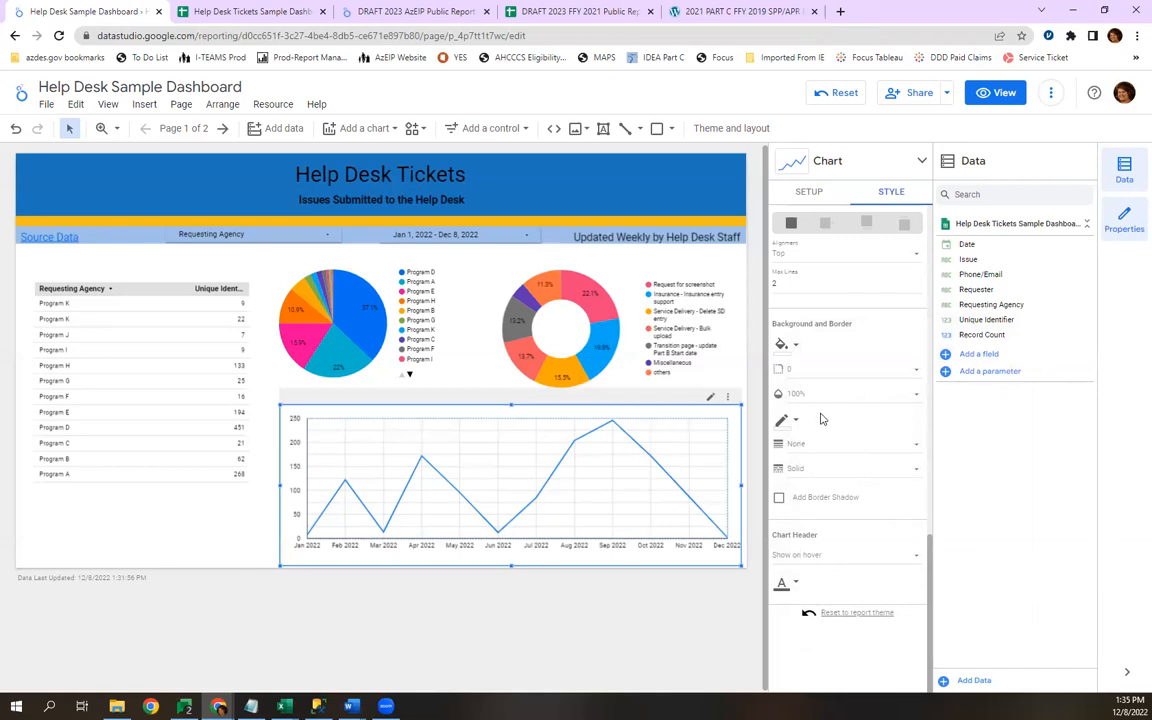
Make the time series chart's grid lines transparent.
{"action": "scroll", "coordinate": [818, 420], "scroll_direction": "up", "scroll_amount": 3}
{"action": "scroll", "coordinate": [815, 420], "scroll_direction": "up", "scroll_amount": 2}
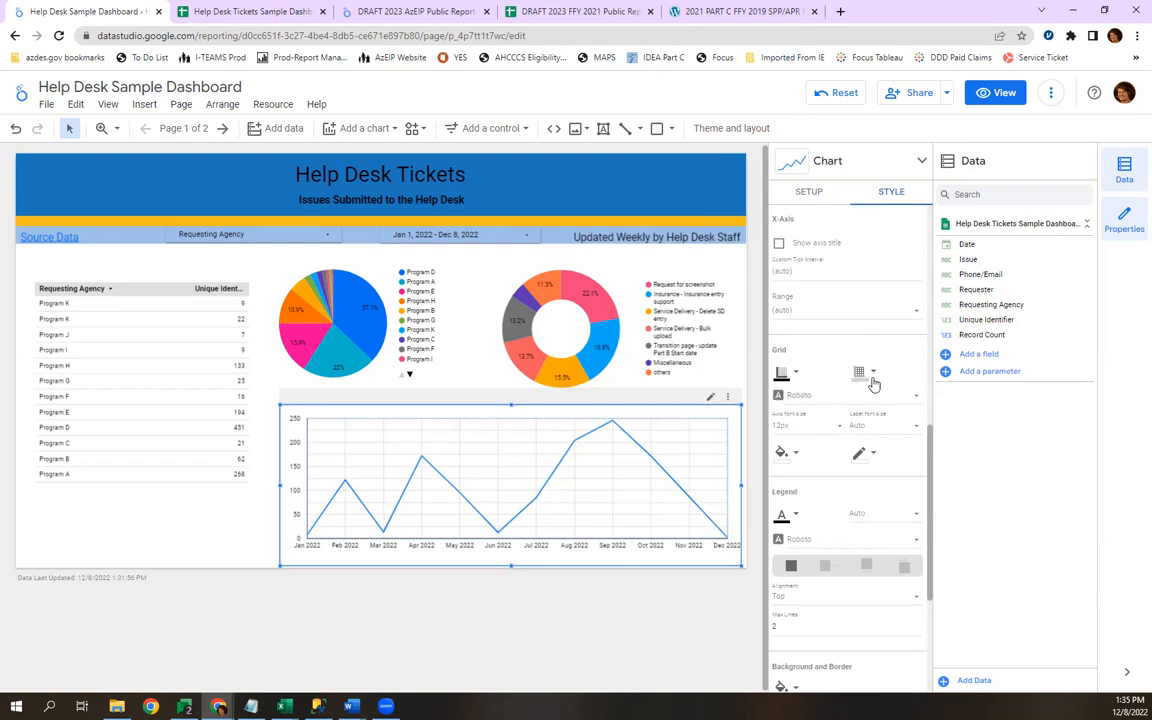
{"action": "left_click", "coordinate": [862, 375]}
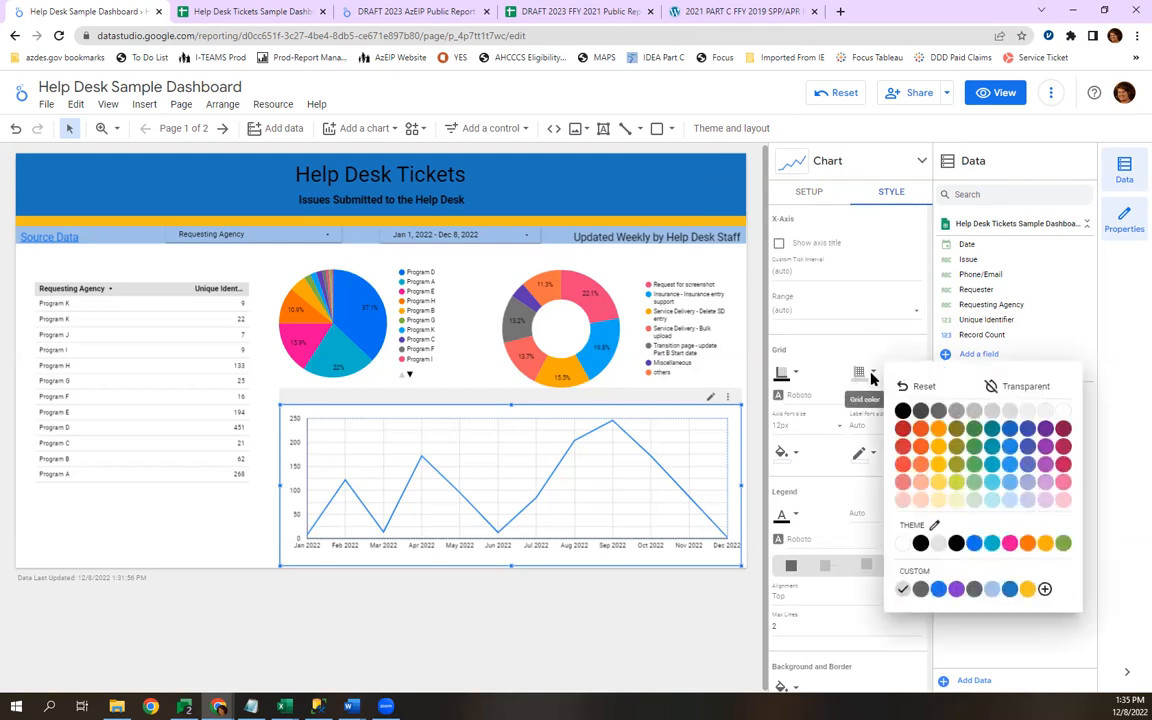
{"action": "left_click", "coordinate": [1000, 388]}
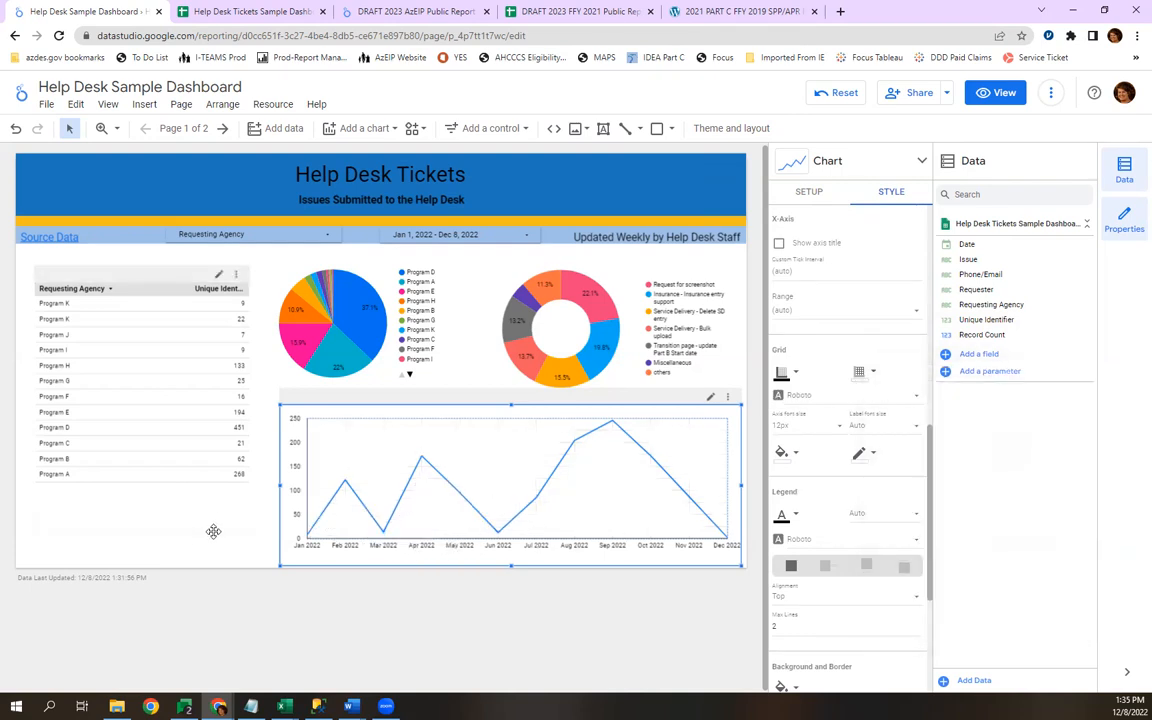
Filter the dashboard with the Requesting Agency control so that only Program A is selected.
{"action": "left_click", "coordinate": [191, 478]}
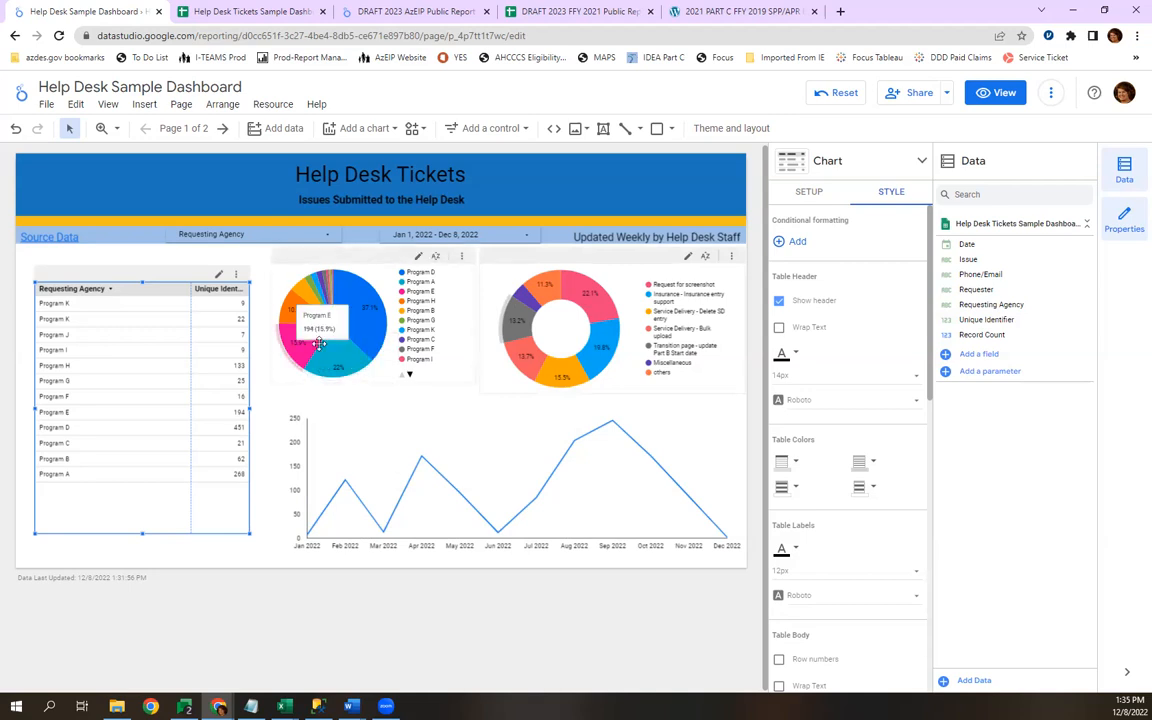
{"action": "left_click", "coordinate": [245, 236]}
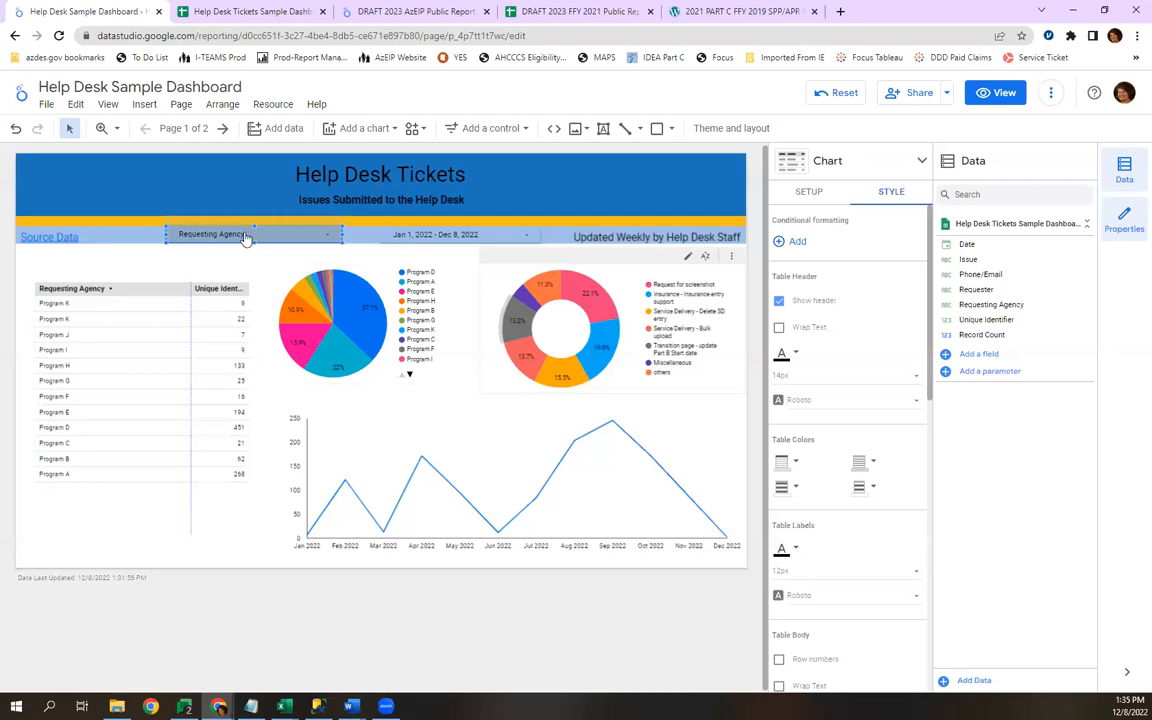
{"action": "left_click", "coordinate": [247, 235]}
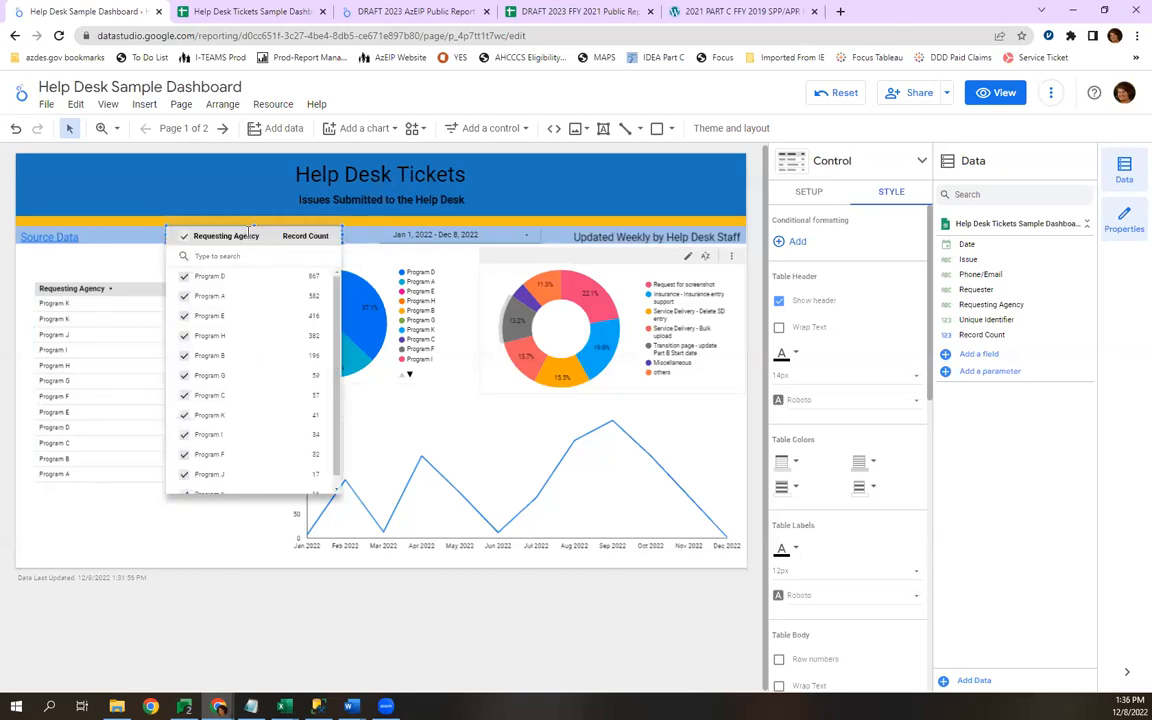
{"action": "left_click", "coordinate": [186, 238]}
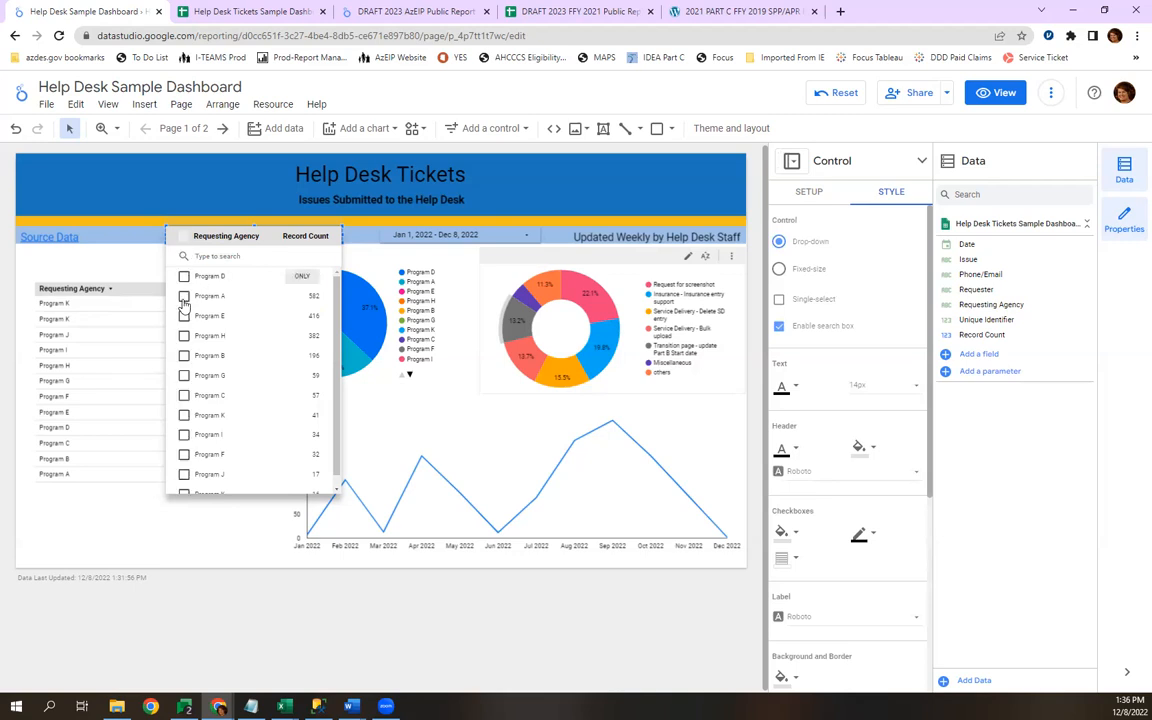
{"action": "left_click", "coordinate": [184, 297]}
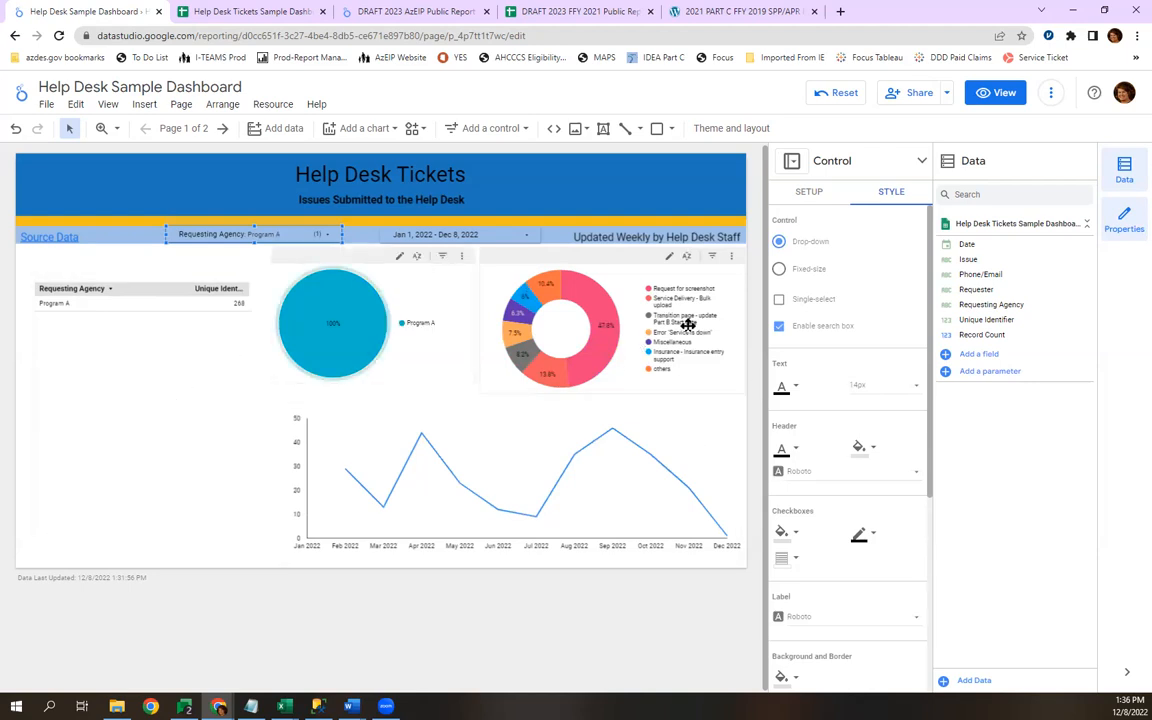
{"action": "mouse_move", "coordinate": [572, 373]}
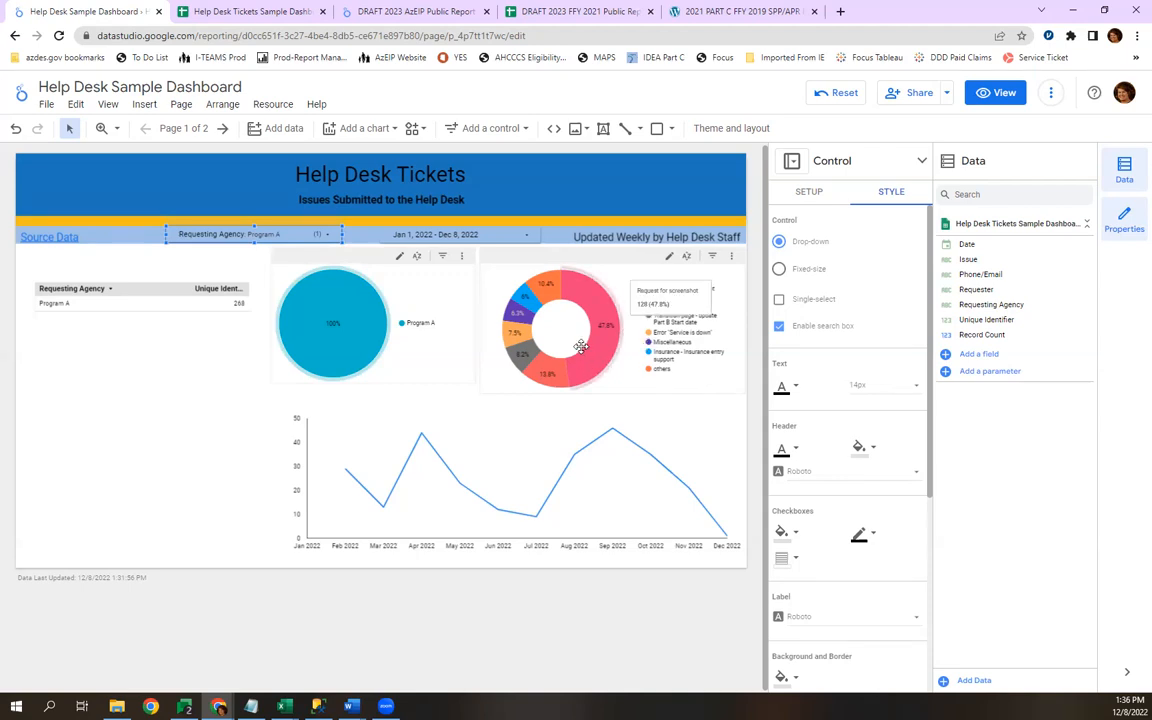
{"action": "mouse_move", "coordinate": [532, 330]}
Download the report as a PDF, leaving all optional download settings unselected.
{"action": "left_click", "coordinate": [947, 93]}
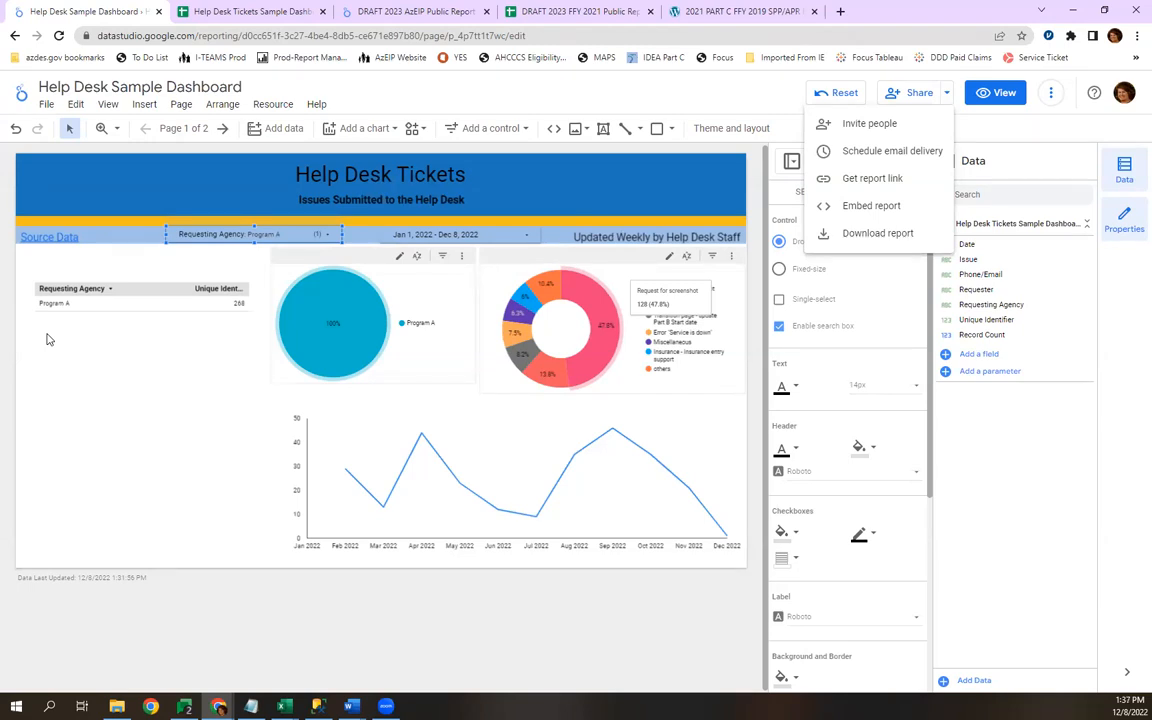
{"action": "left_click", "coordinate": [850, 238]}
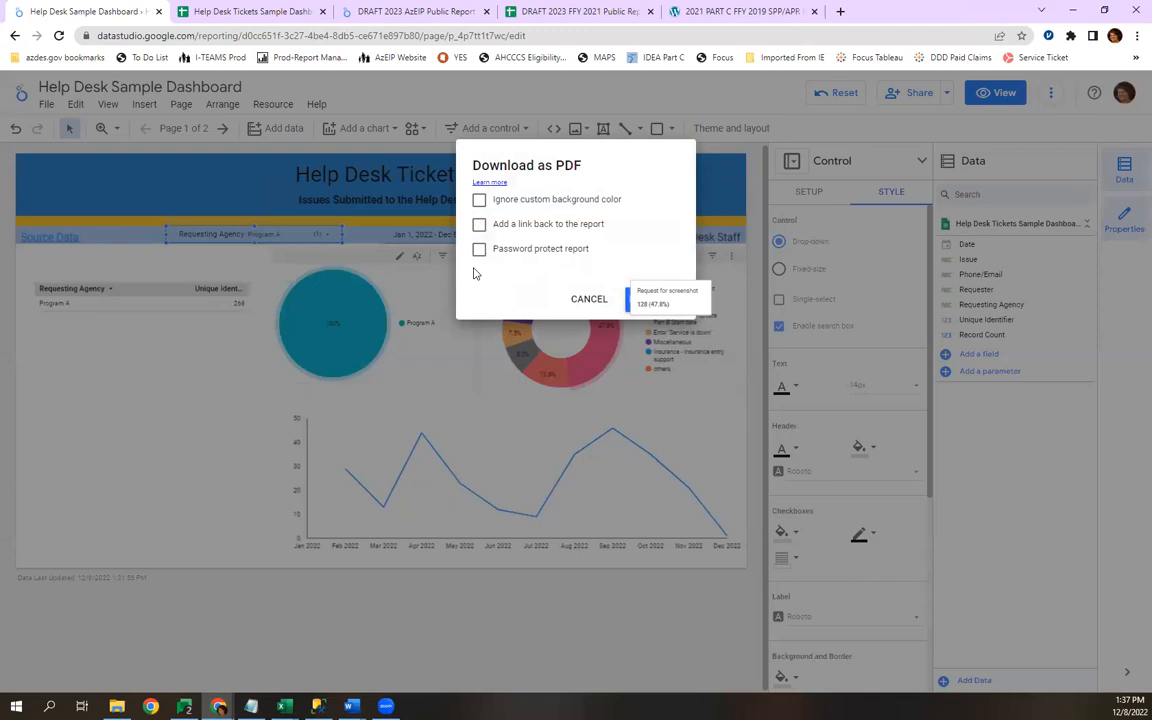
{"action": "left_click", "coordinate": [627, 303]}
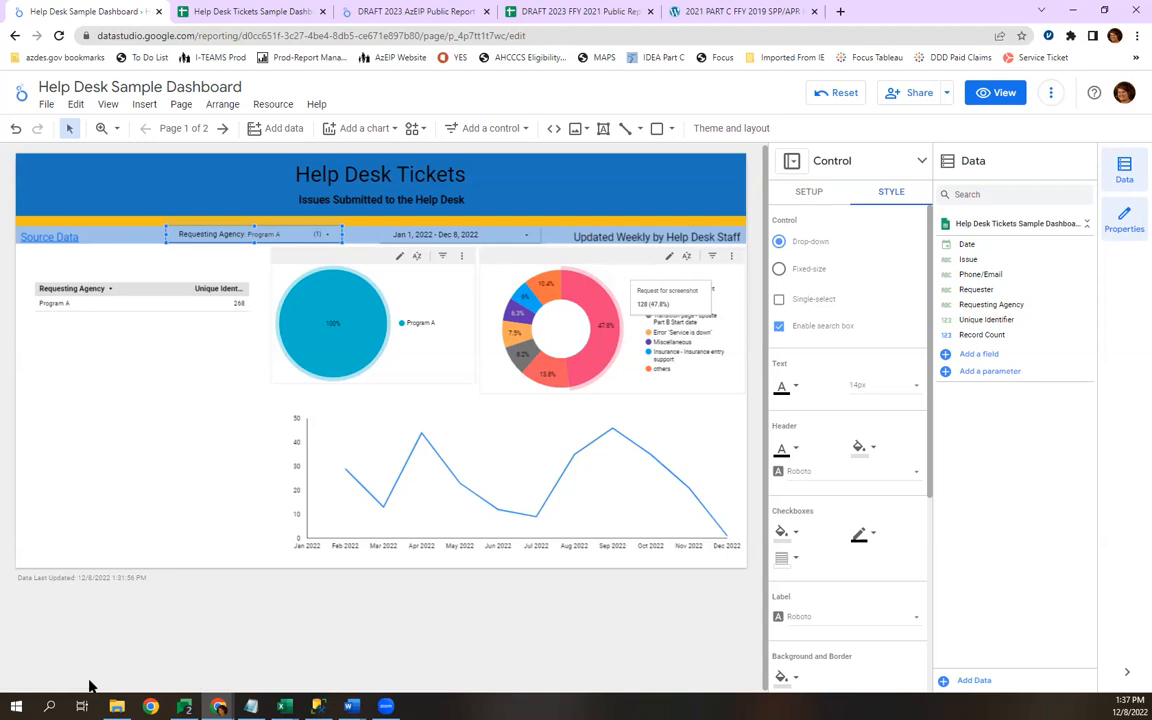
Open the downloaded dashboard PDF to check it, then close it and return to the Help Desk Sample Dashboard.
{"action": "left_click", "coordinate": [83, 674]}
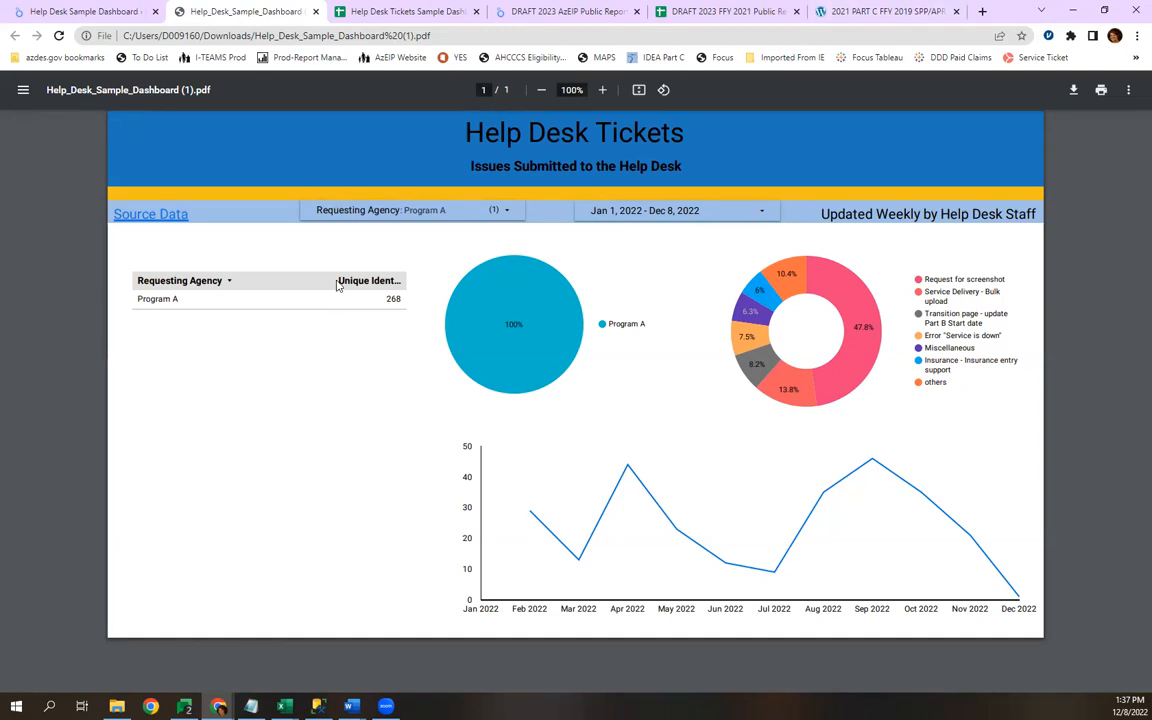
{"action": "left_click", "coordinate": [316, 12]}
{"action": "left_click", "coordinate": [59, 10]}
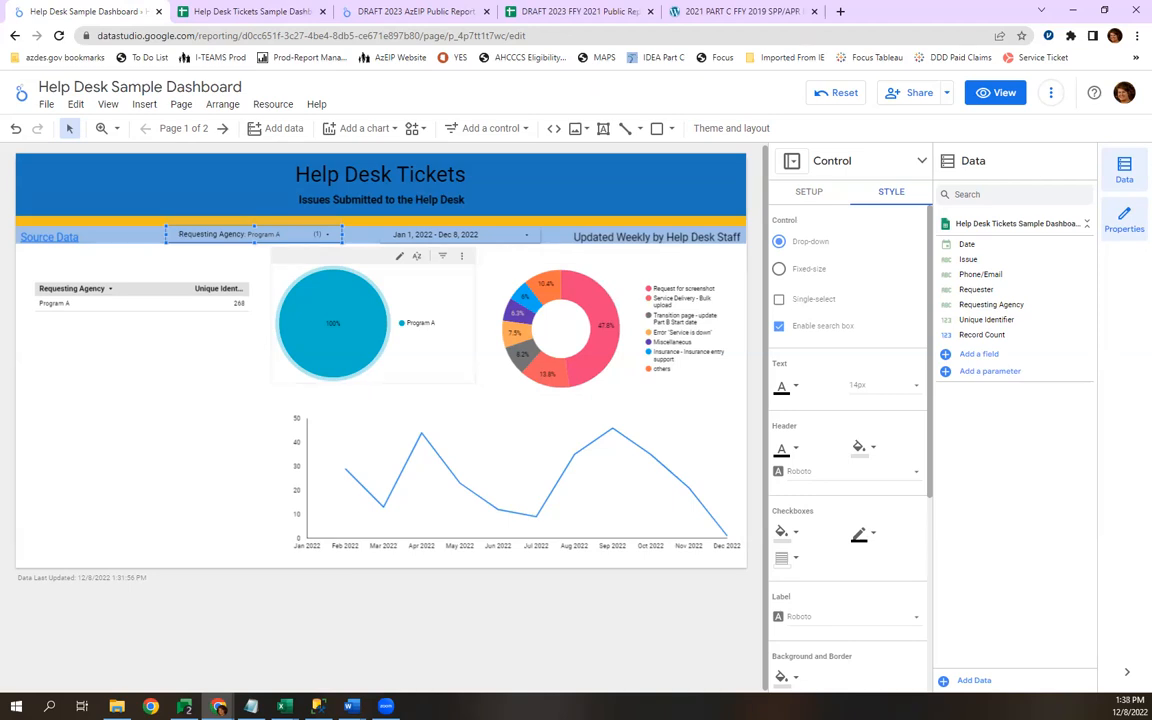
Switch to the DRAFT 2023 AzEIP Public Report and look through its Introduction page in view mode.
{"action": "left_click", "coordinate": [375, 12]}
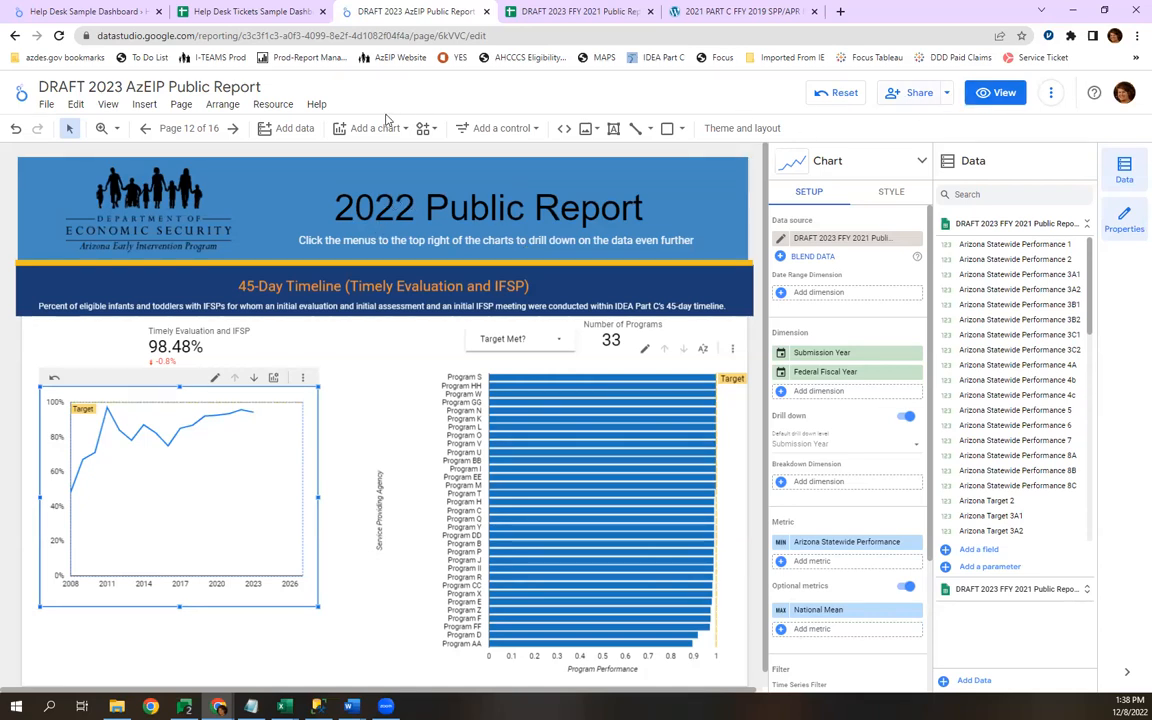
{"action": "left_click", "coordinate": [189, 128]}
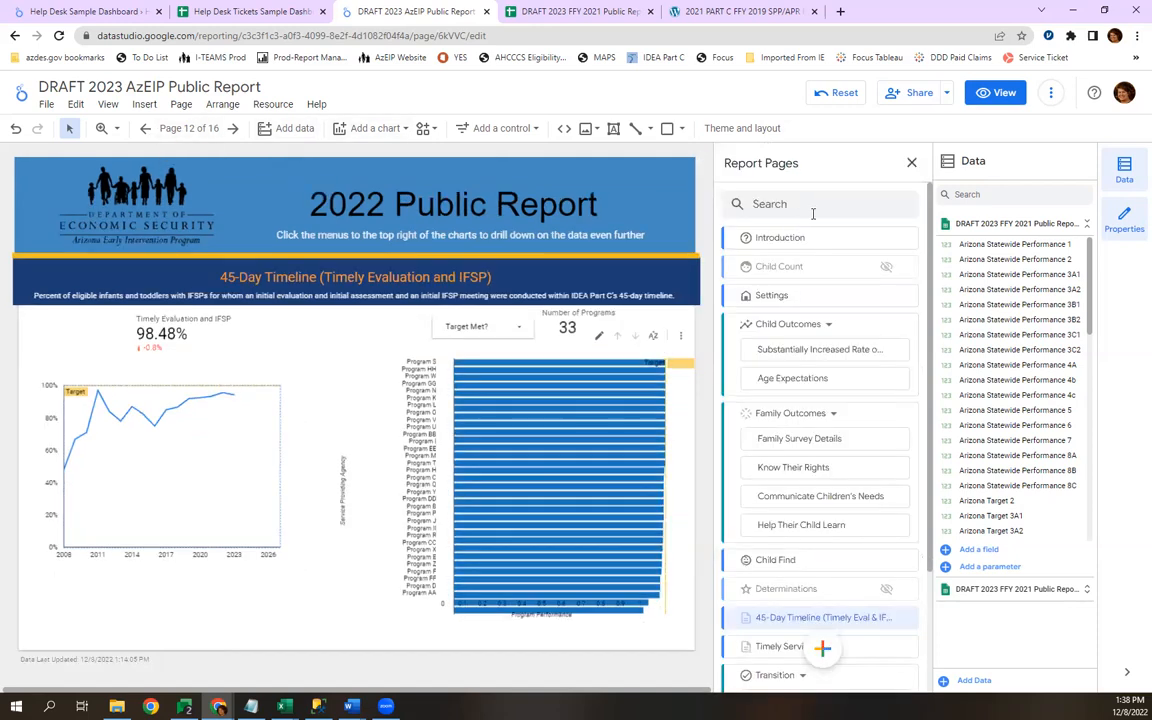
{"action": "left_click", "coordinate": [779, 237]}
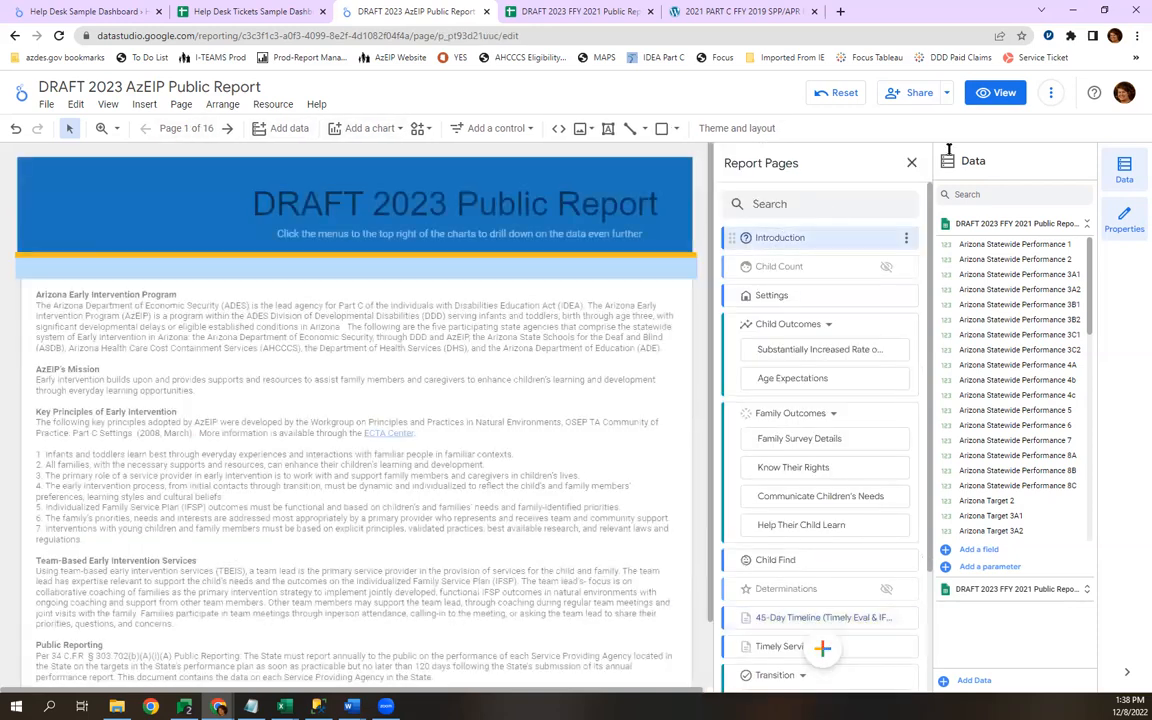
{"action": "left_click", "coordinate": [1000, 92]}
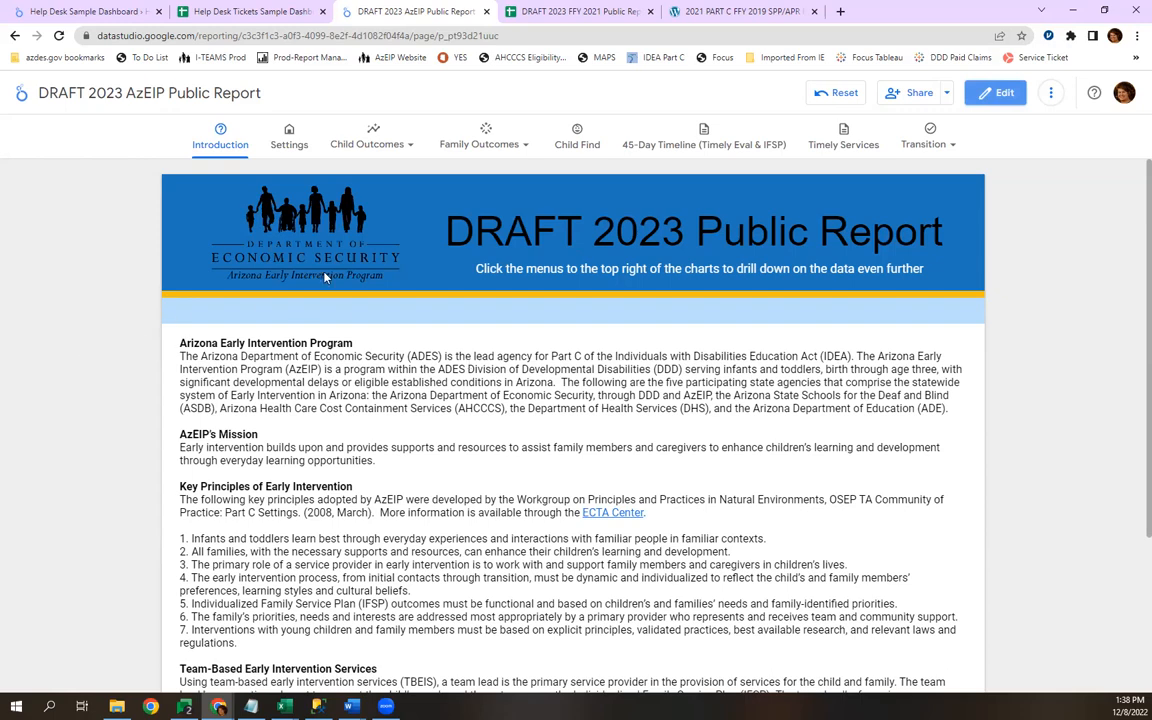
{"action": "scroll", "coordinate": [561, 378], "scroll_direction": "down", "scroll_amount": 3}
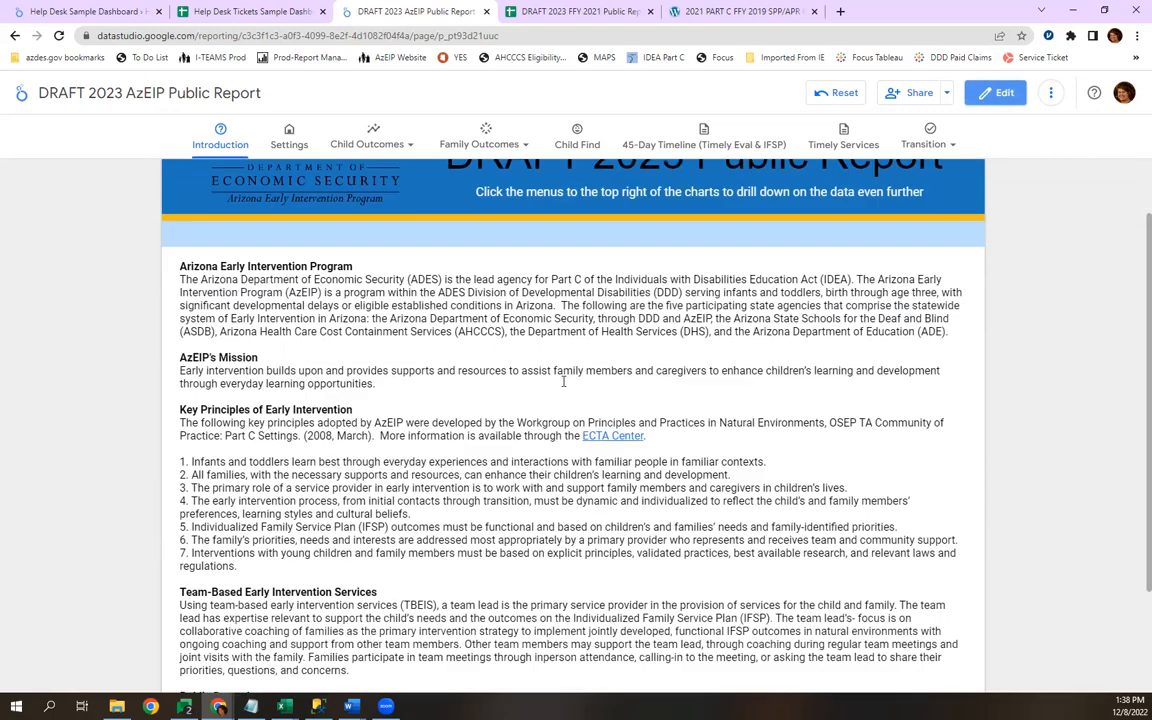
{"action": "scroll", "coordinate": [568, 408], "scroll_direction": "up", "scroll_amount": 3}
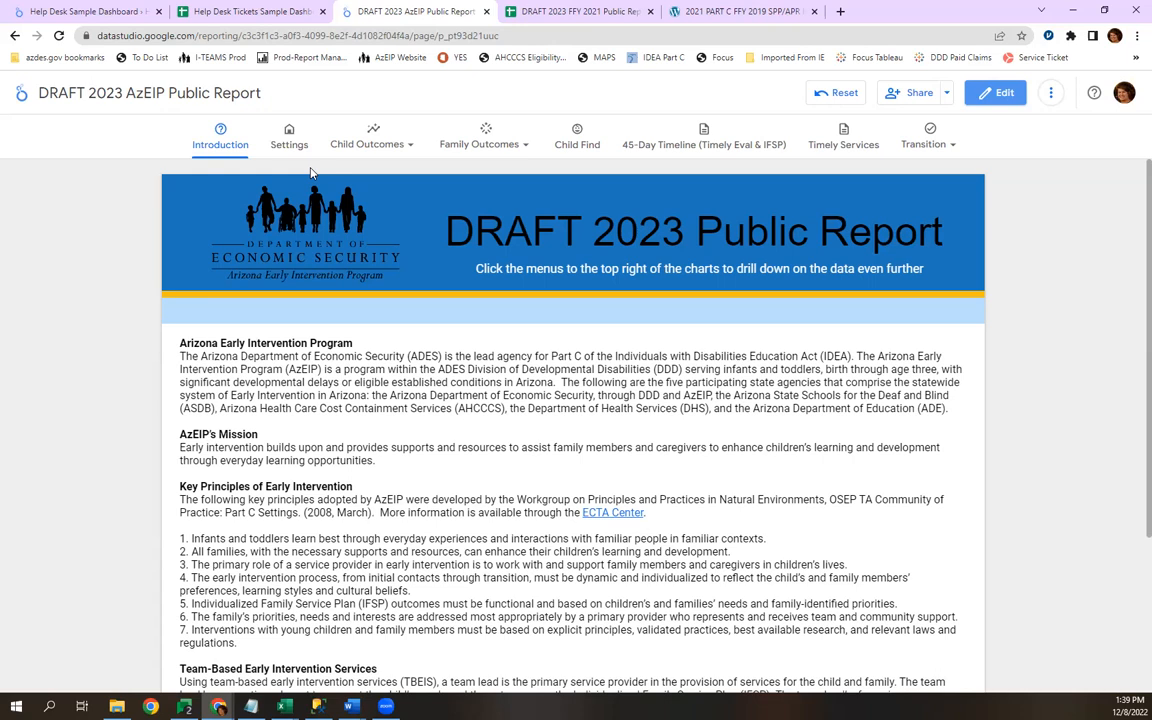
Check the optional metrics offered by the line chart on the Settings page and return the report to edit mode.
{"action": "left_click", "coordinate": [288, 138]}
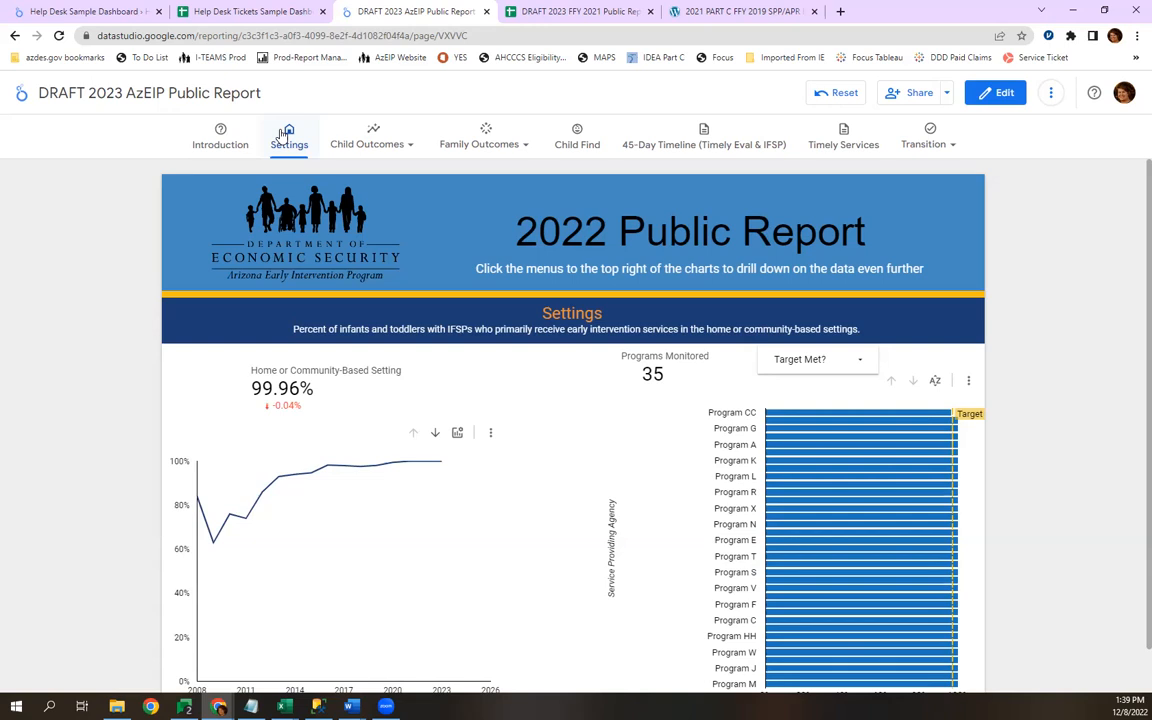
{"action": "scroll", "coordinate": [514, 322], "scroll_direction": "down", "scroll_amount": 1}
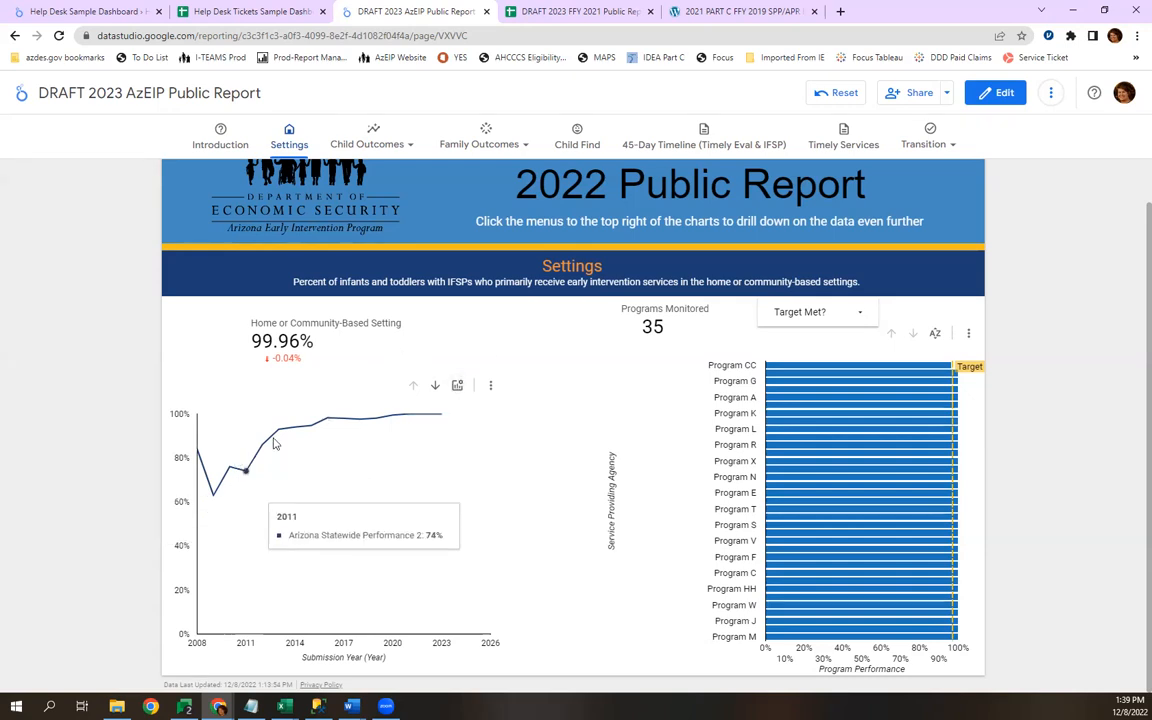
{"action": "left_click", "coordinate": [457, 385]}
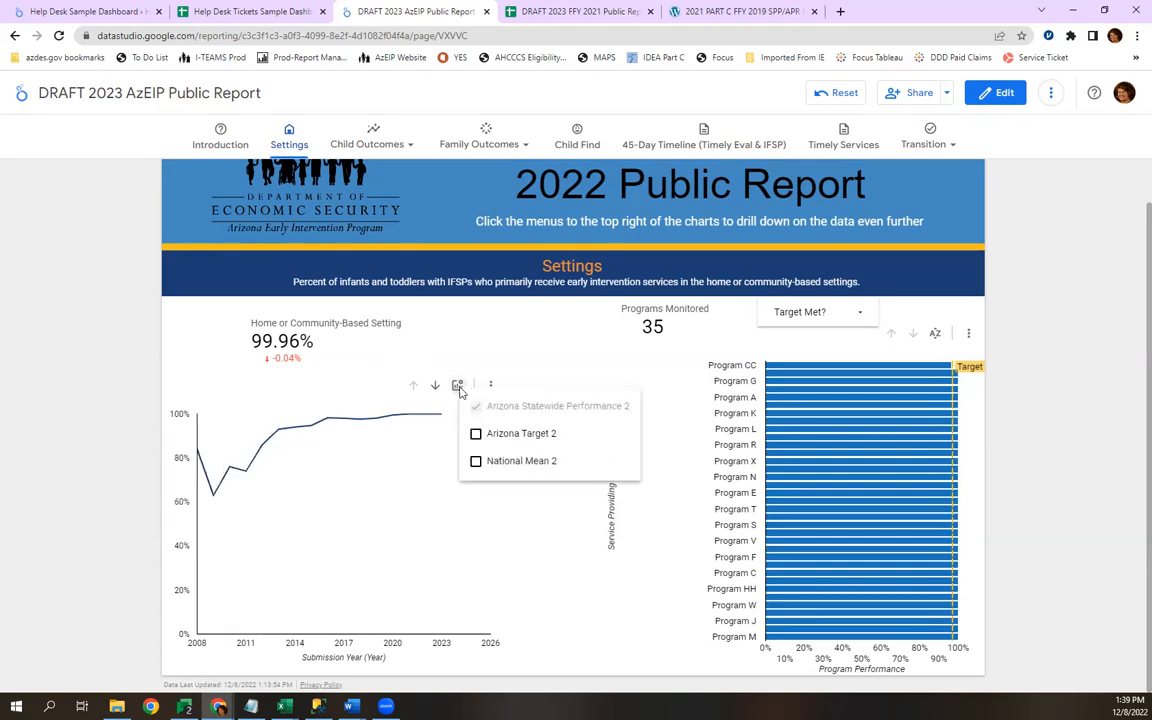
{"action": "left_click", "coordinate": [992, 91]}
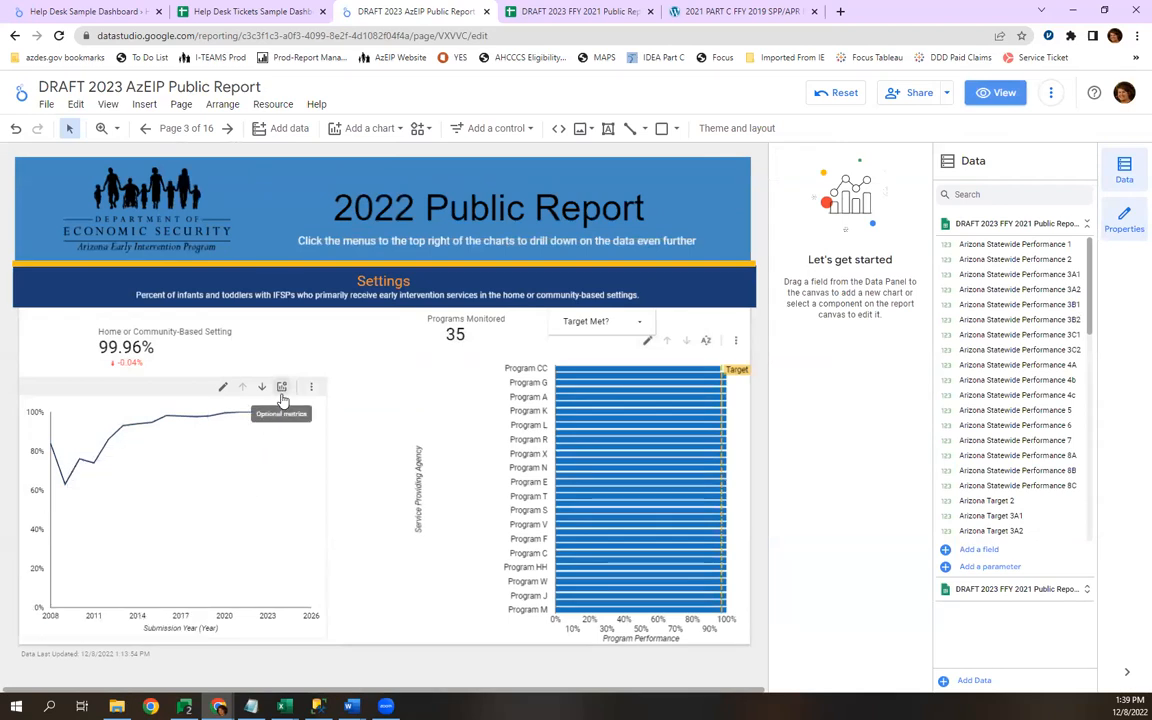
Try enabling the optional metrics Arizona Target 2 and National Mean 2 on the Settings line chart, and clear both again.
{"action": "left_click", "coordinate": [283, 398]}
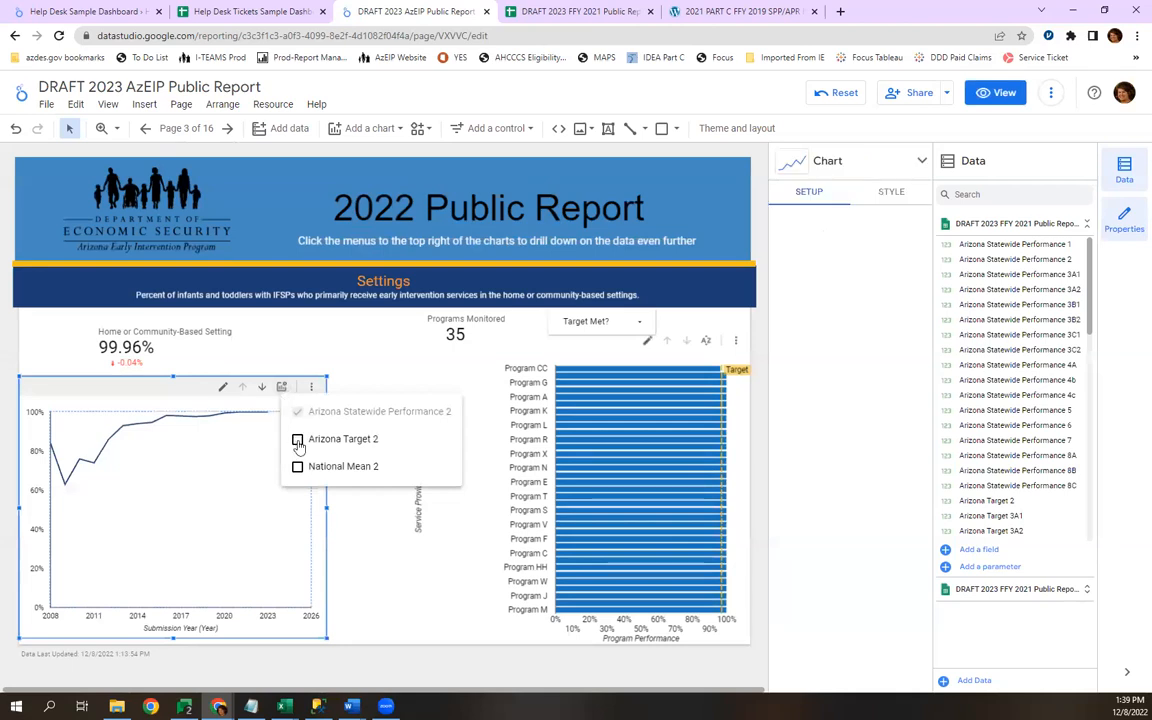
{"action": "left_click", "coordinate": [296, 438]}
{"action": "left_click", "coordinate": [298, 468]}
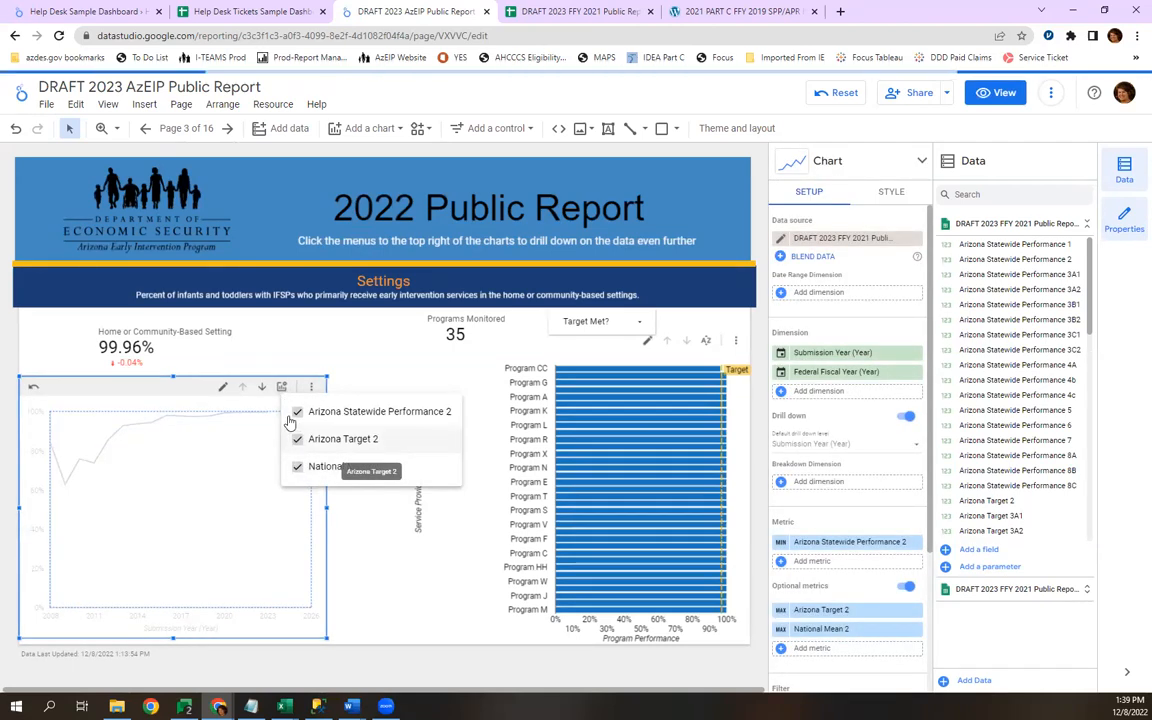
{"action": "left_click", "coordinate": [296, 438]}
{"action": "left_click", "coordinate": [297, 467]}
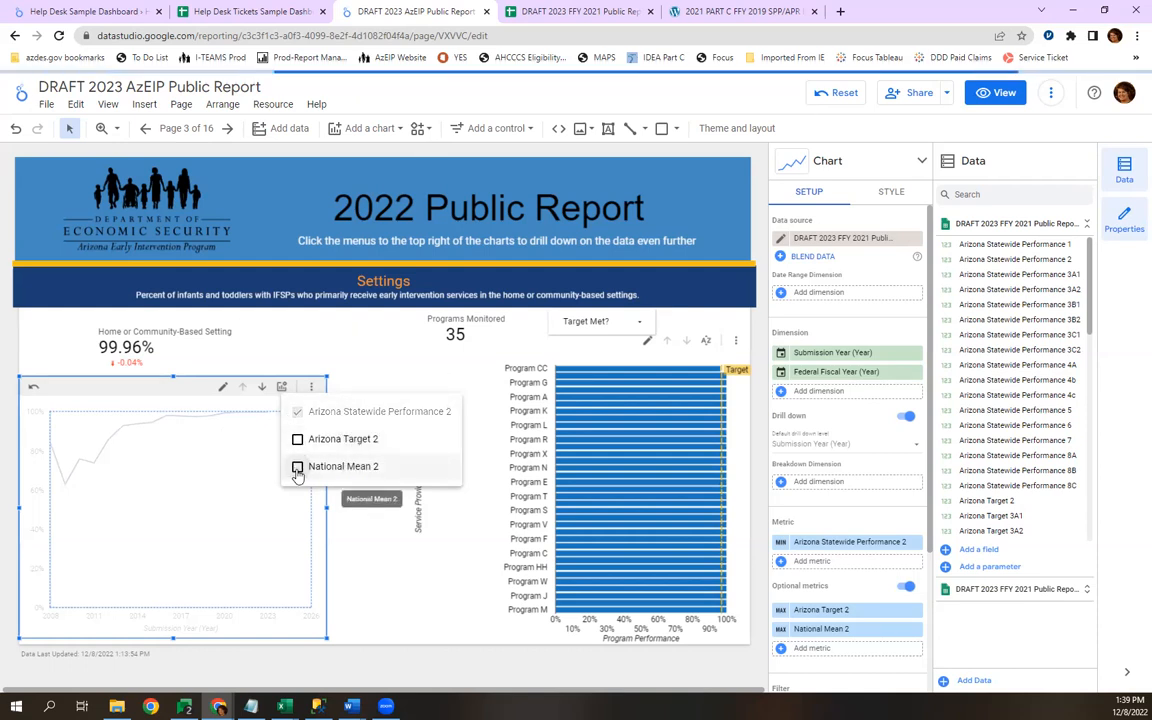
{"action": "left_click", "coordinate": [315, 340]}
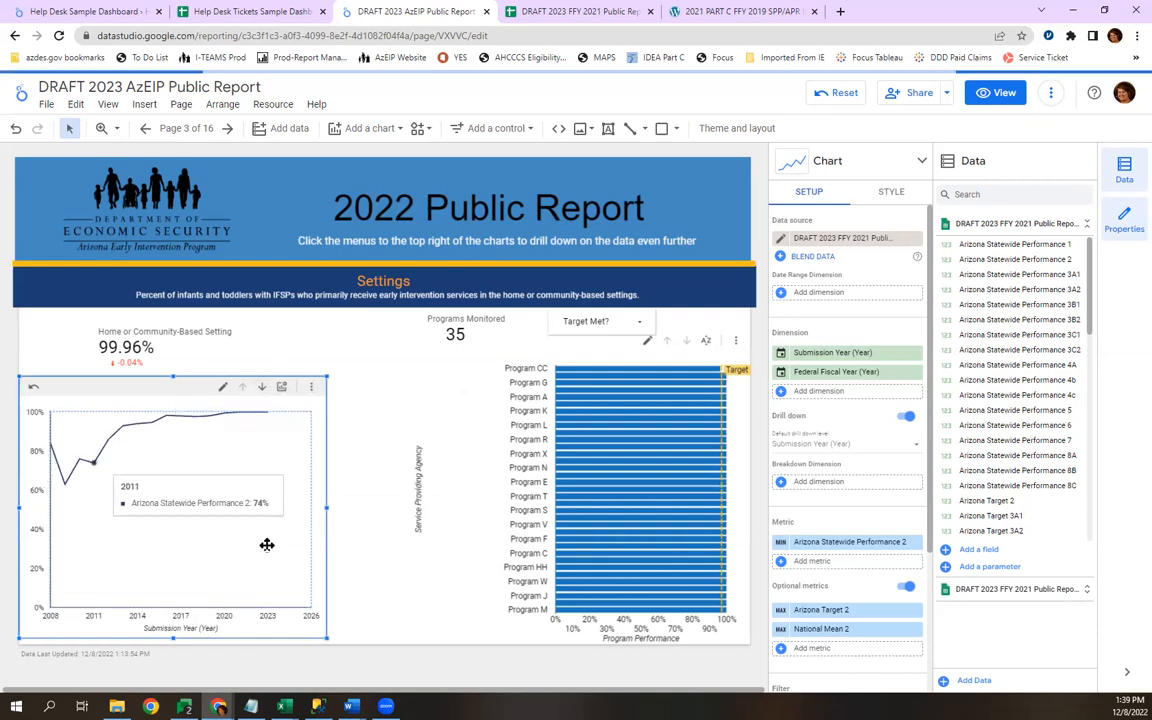
Show Arizona Target 2 and National Mean 2 alongside Arizona Statewide Performance 2 in the Settings page's line chart.
{"action": "left_click", "coordinate": [281, 390]}
{"action": "left_click", "coordinate": [296, 436]}
{"action": "left_click", "coordinate": [195, 508]}
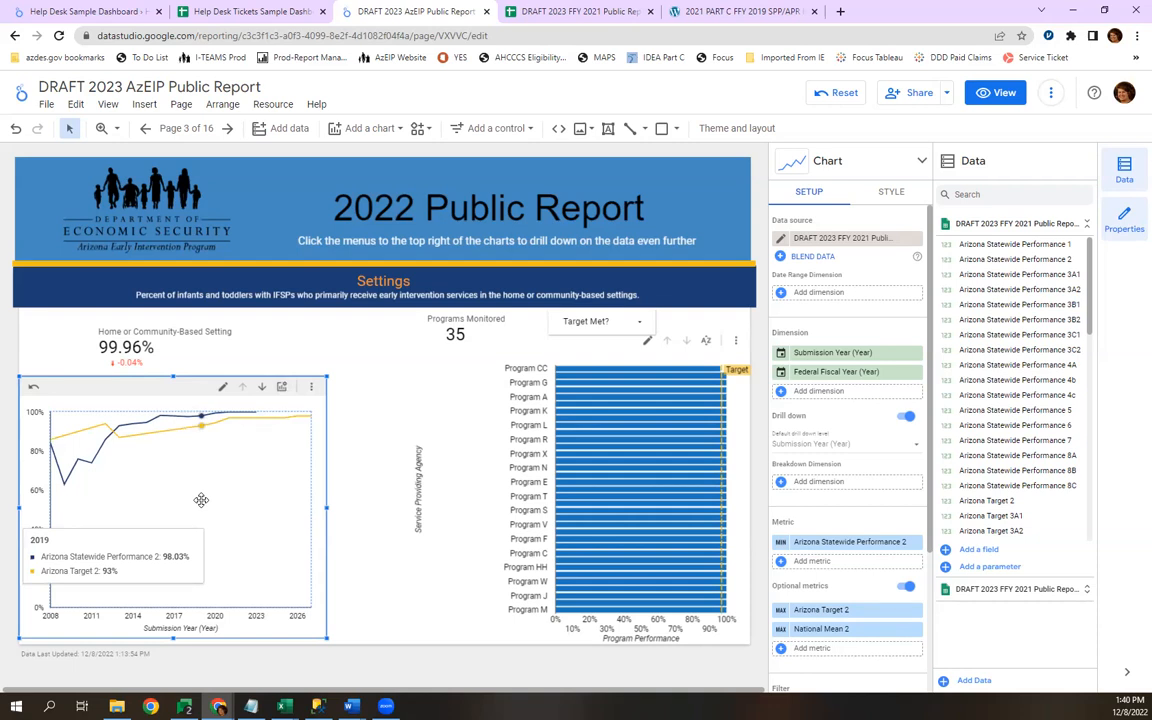
{"action": "left_click", "coordinate": [282, 387]}
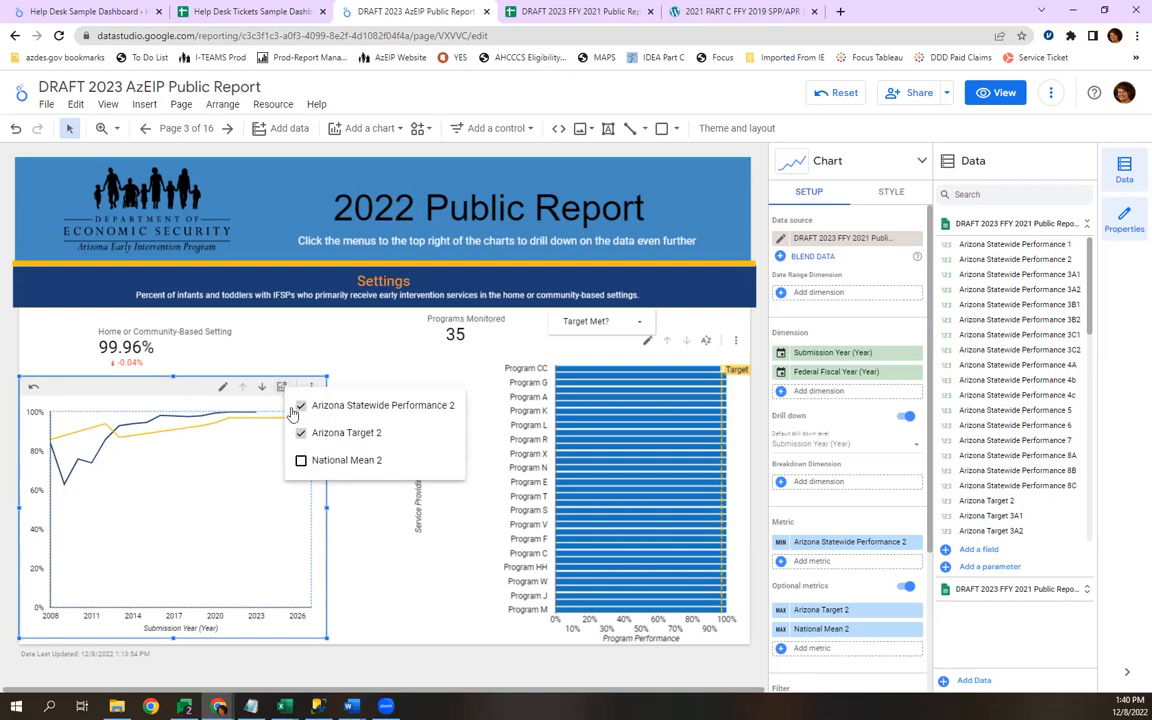
{"action": "left_click", "coordinate": [301, 460]}
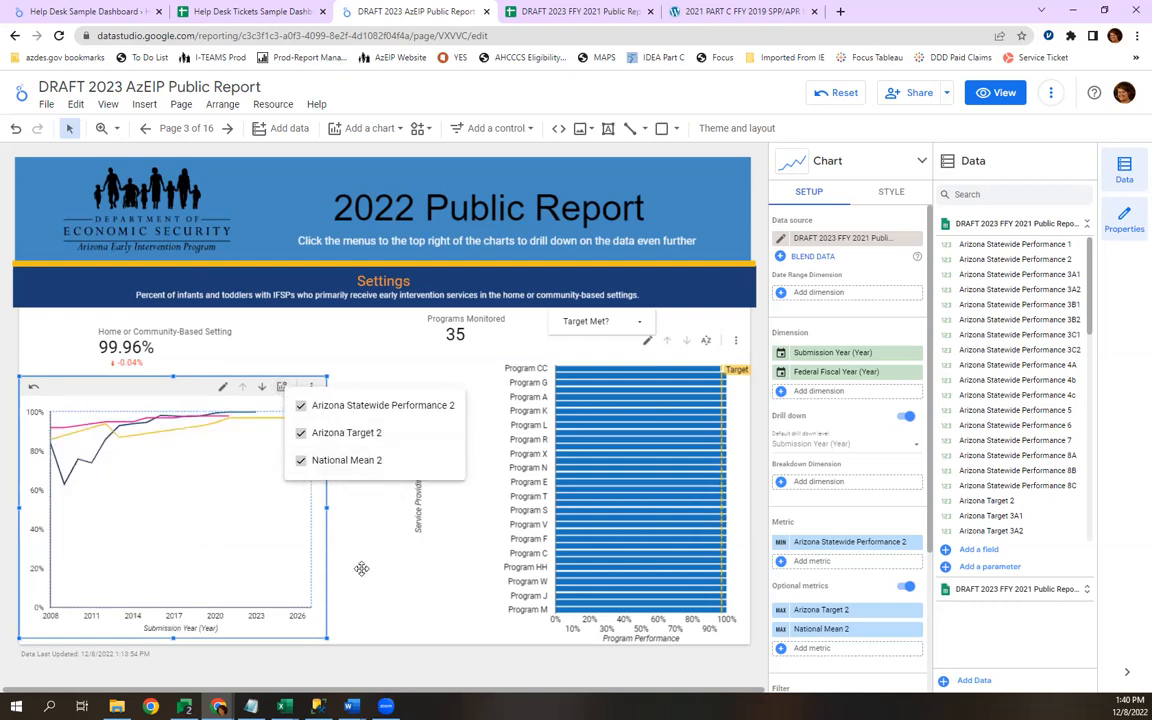
{"action": "left_click", "coordinate": [361, 568]}
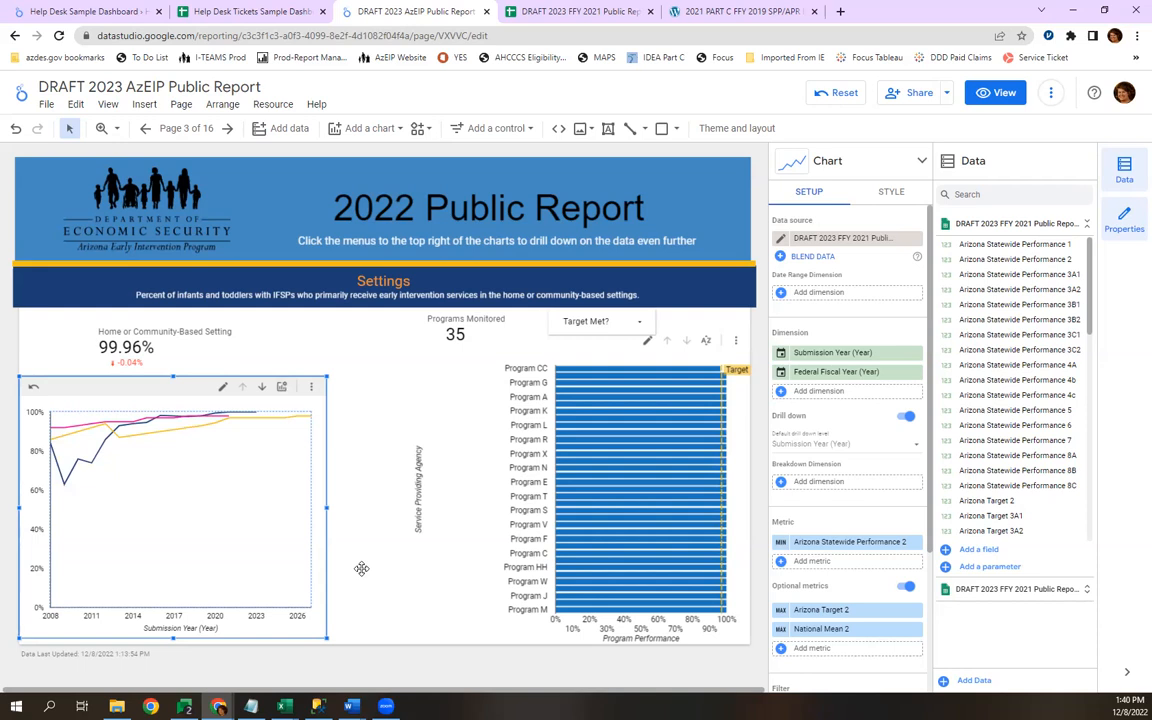
Select the bar chart of program performance by service providing agency on the Settings page.
{"action": "mouse_move", "coordinate": [143, 430]}
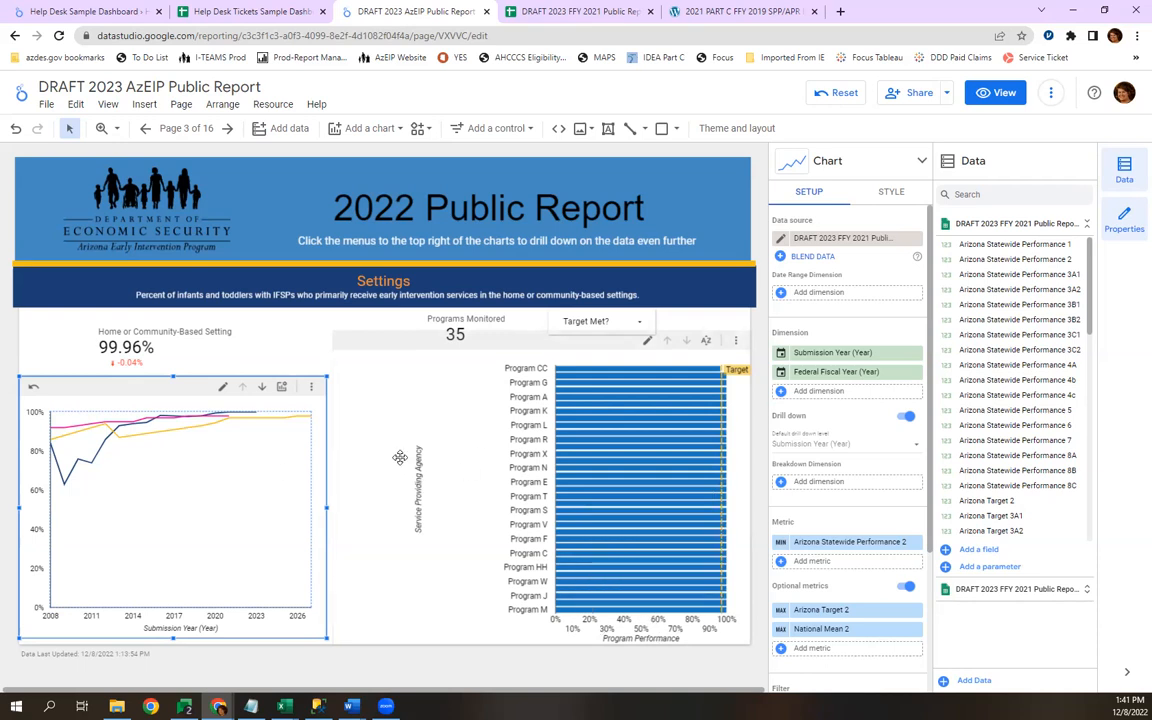
{"action": "left_click", "coordinate": [442, 507]}
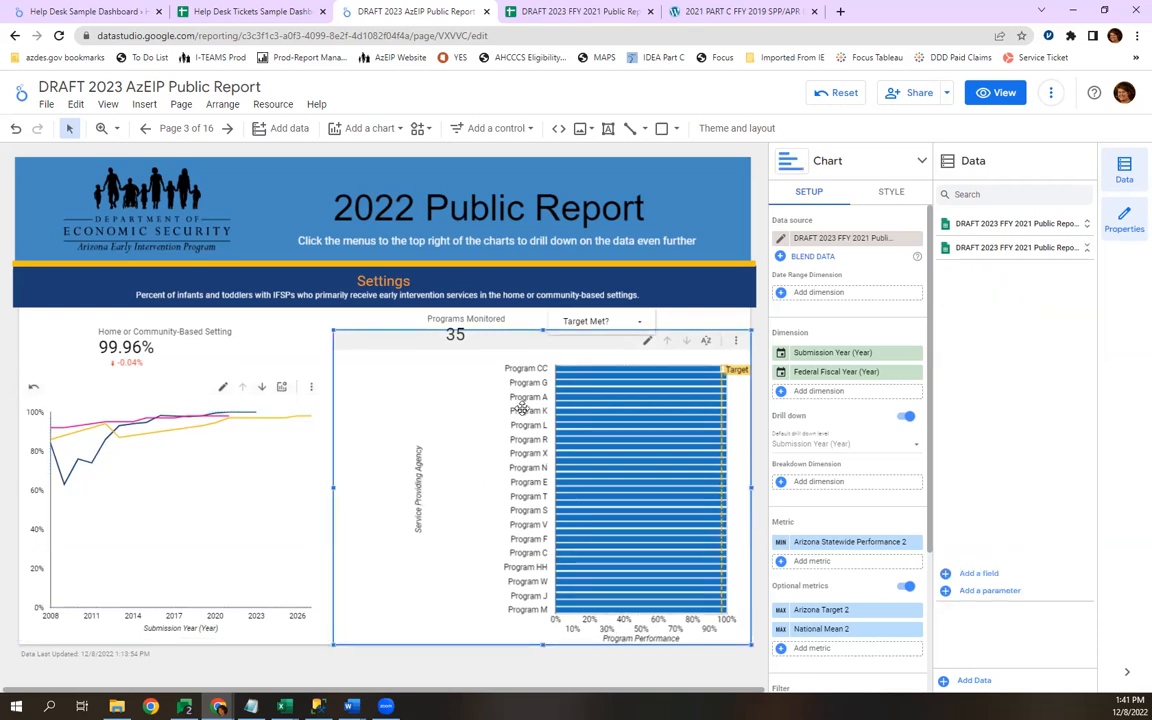
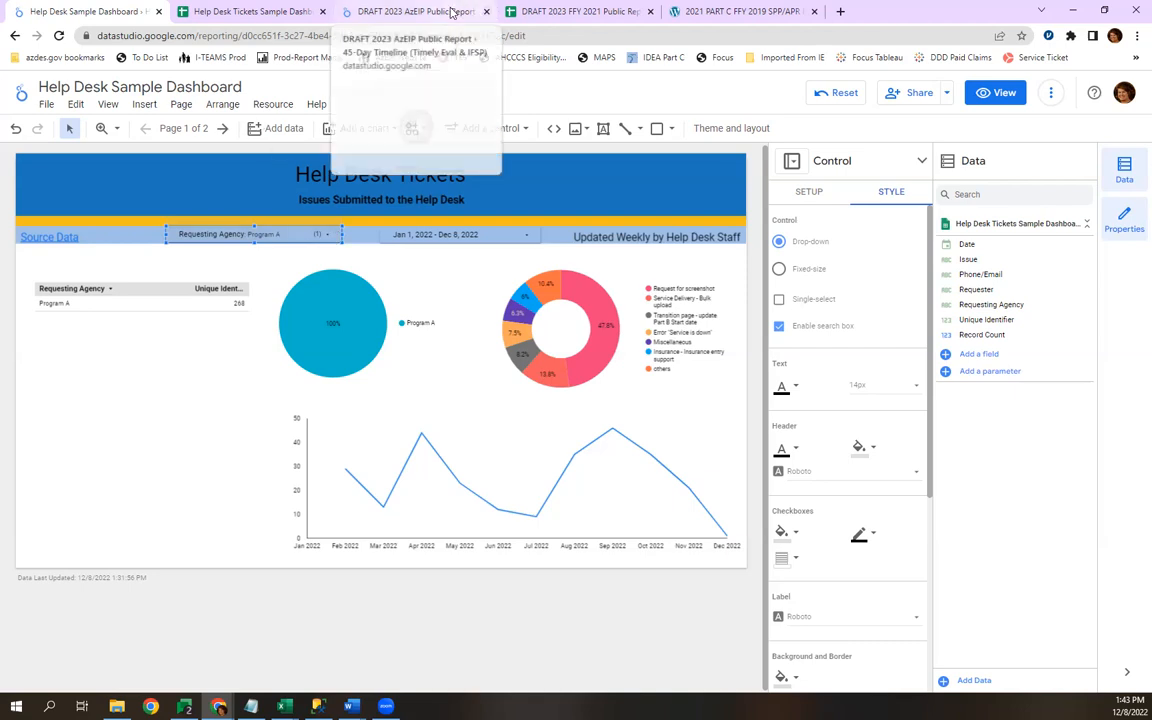
Switch to the DRAFT 2023 AzEIP Public Report and set the Timely Evaluation and IFSP scorecard's primary metric decimal precision to 1.
{"action": "left_click", "coordinate": [451, 12]}
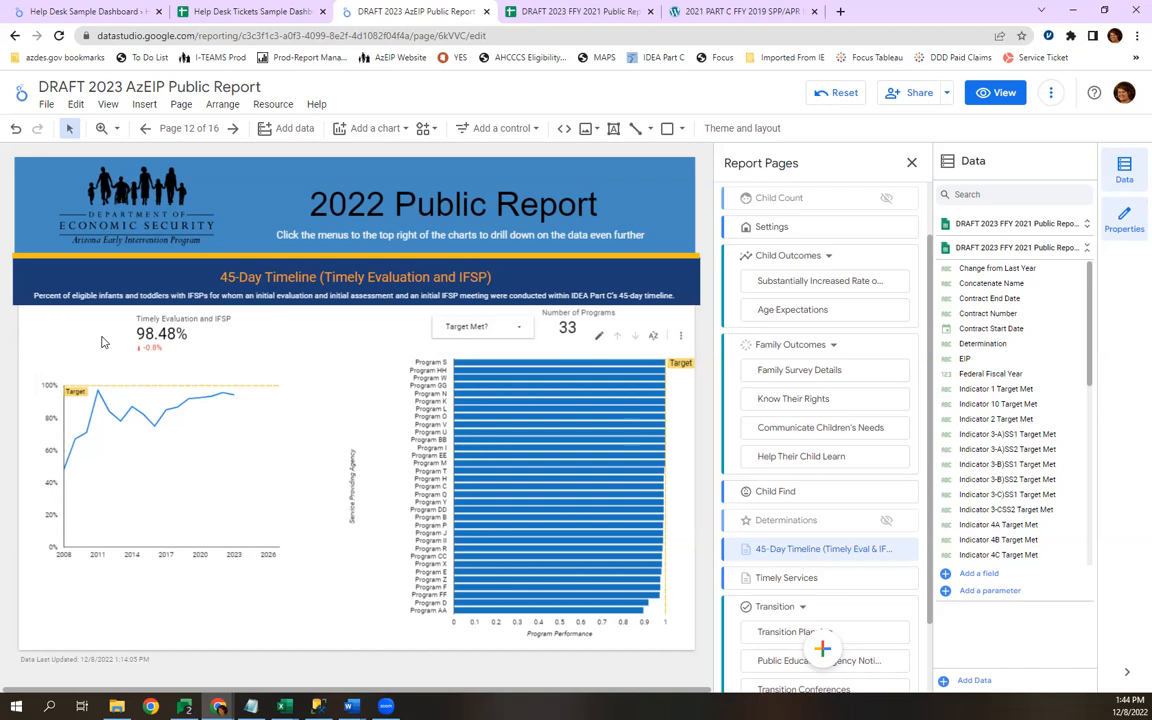
{"action": "mouse_move", "coordinate": [235, 407]}
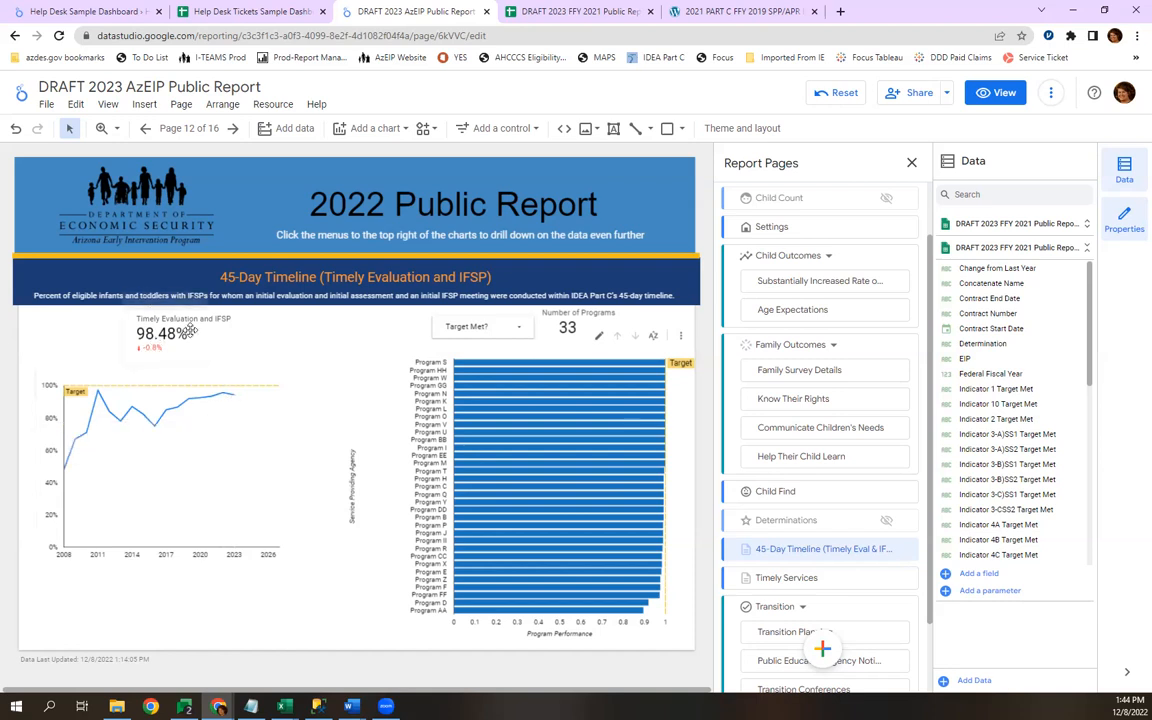
{"action": "left_click", "coordinate": [154, 327]}
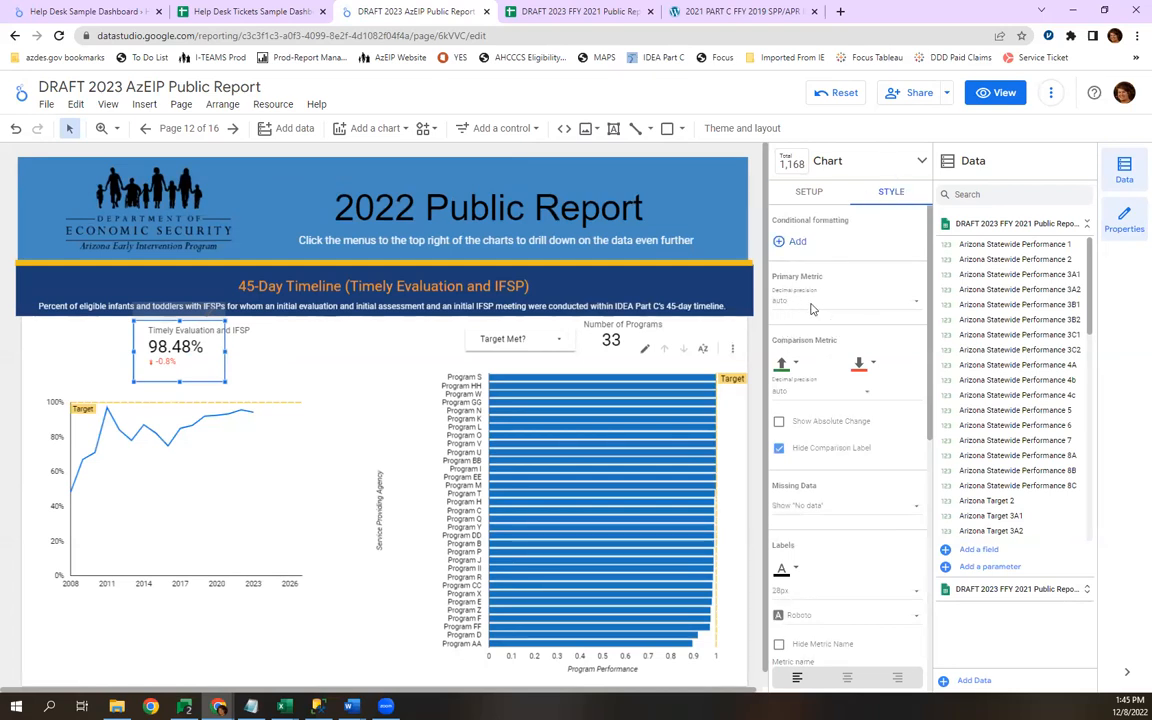
{"action": "left_click", "coordinate": [812, 301]}
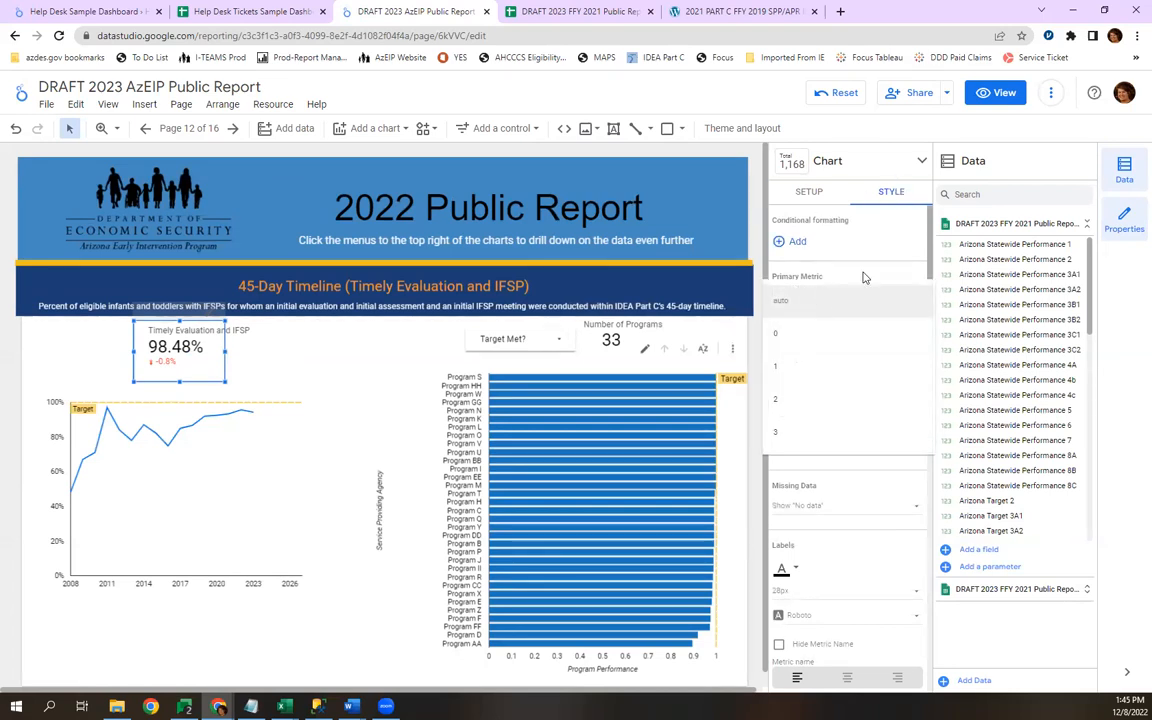
{"action": "left_click", "coordinate": [829, 300]}
{"action": "left_click", "coordinate": [827, 300]}
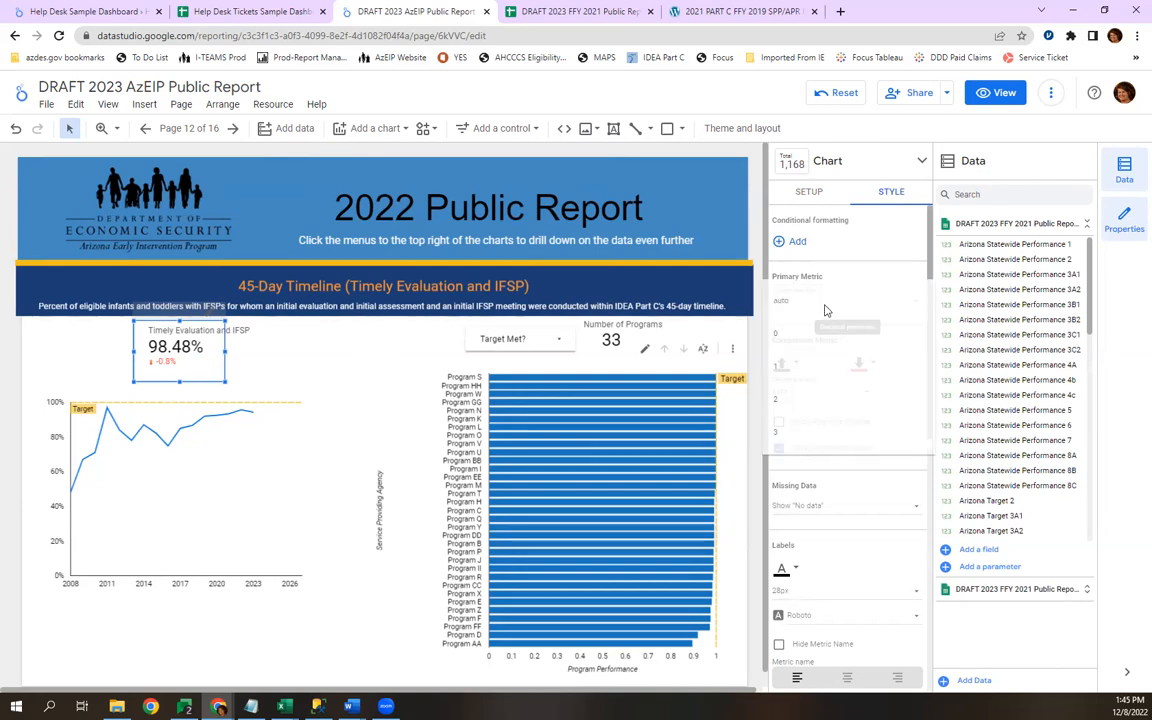
{"action": "left_click", "coordinate": [783, 365]}
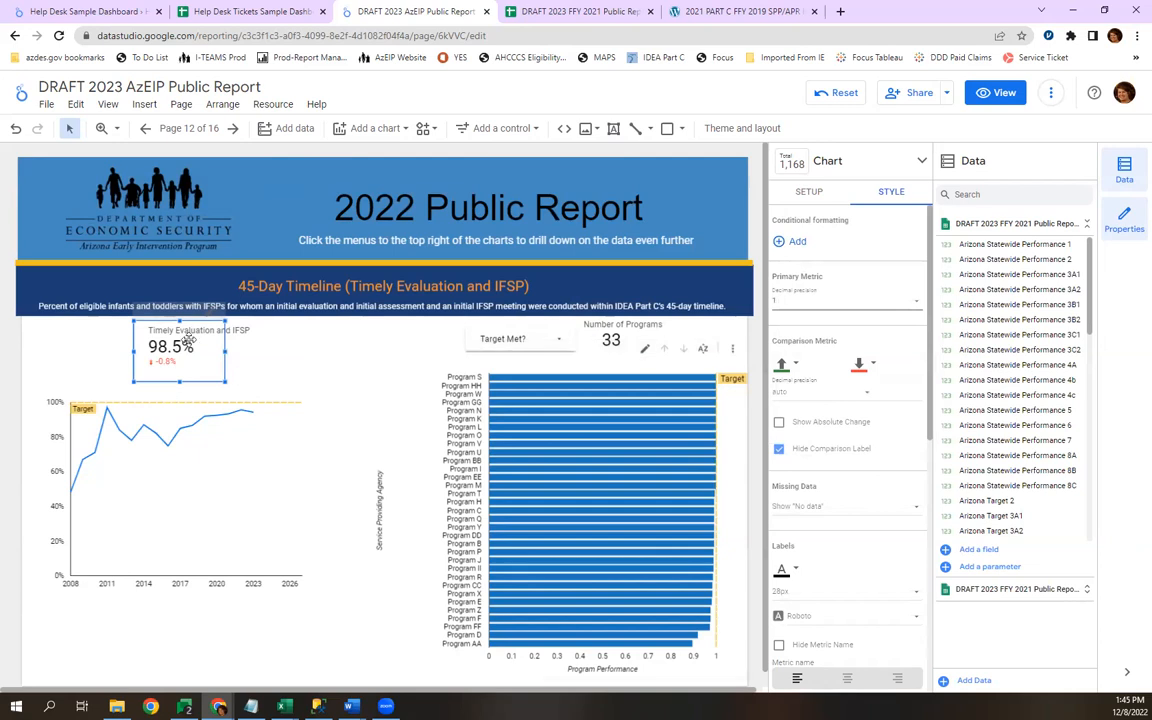
Set the decimal precision of both the primary and comparison metrics to 2 on the Timely Evaluation and IFSP scorecard.
{"action": "left_click", "coordinate": [798, 307]}
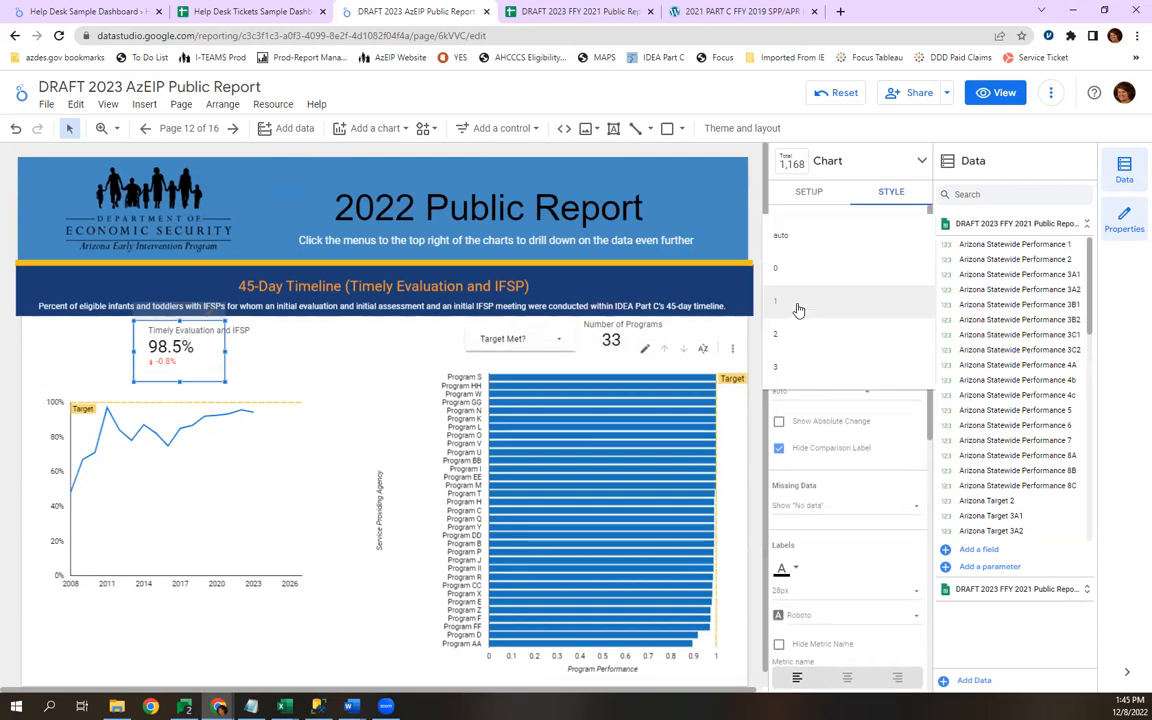
{"action": "left_click", "coordinate": [791, 348]}
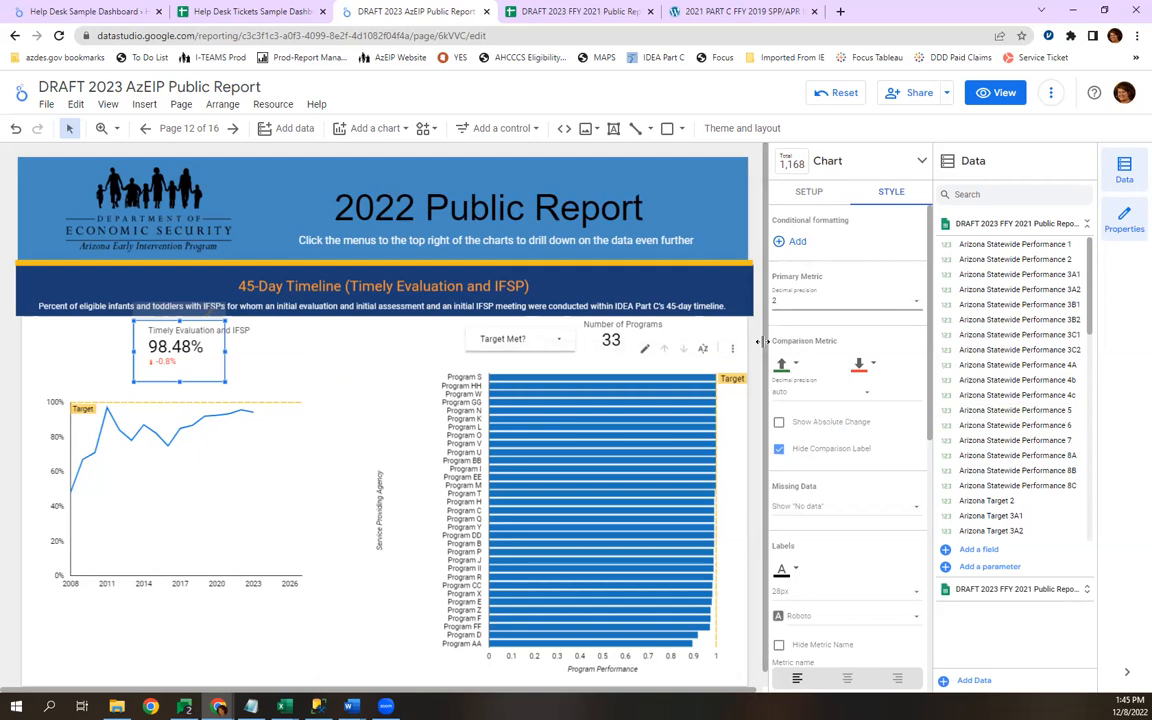
{"action": "left_click", "coordinate": [812, 398]}
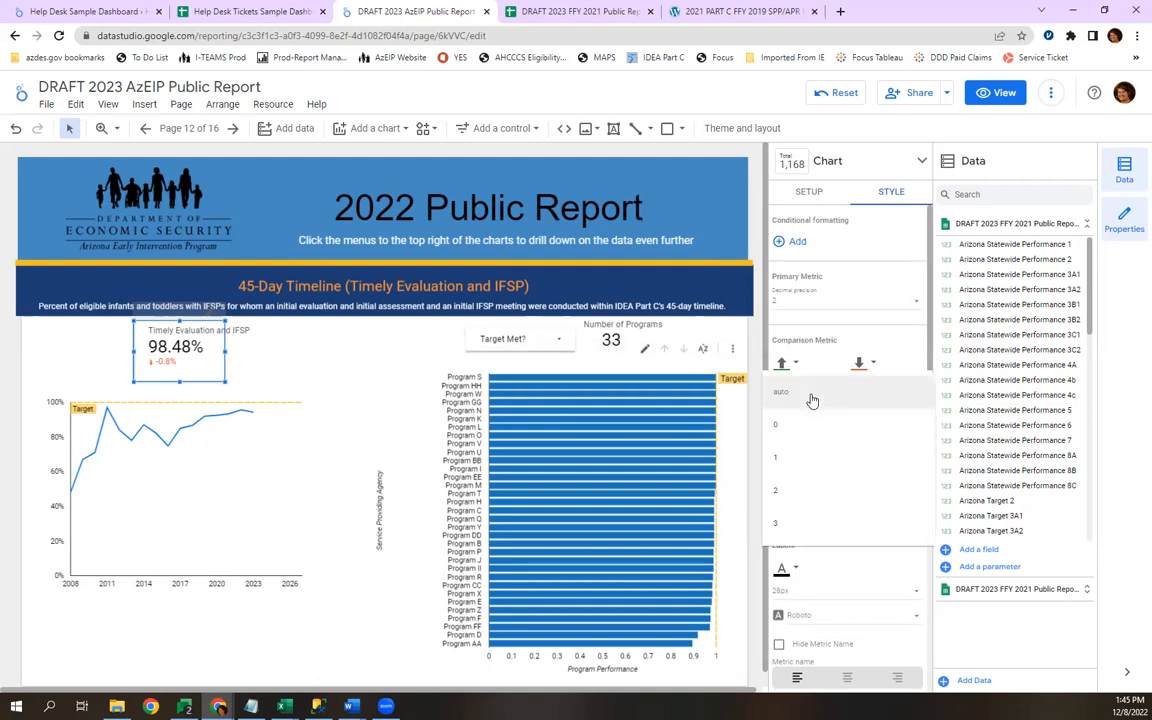
{"action": "left_click", "coordinate": [776, 488]}
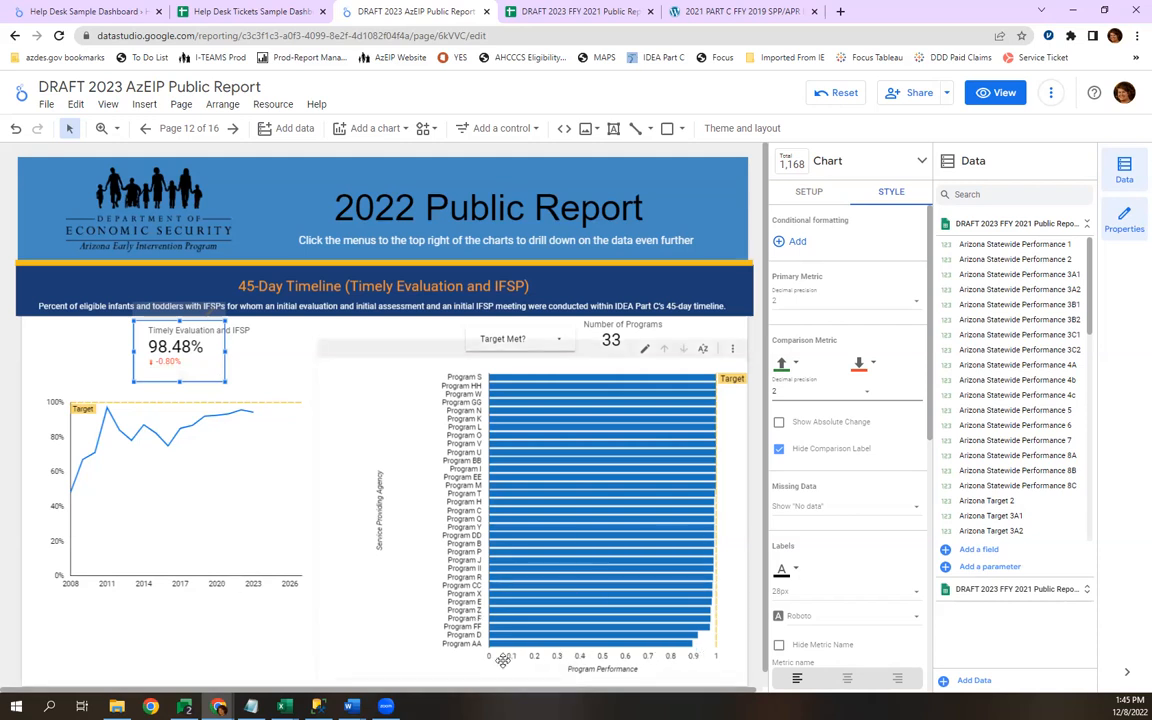
Change the type of the Program Performance metric to Percent in the 45-Day Timeline page's bar chart.
{"action": "left_click", "coordinate": [644, 657]}
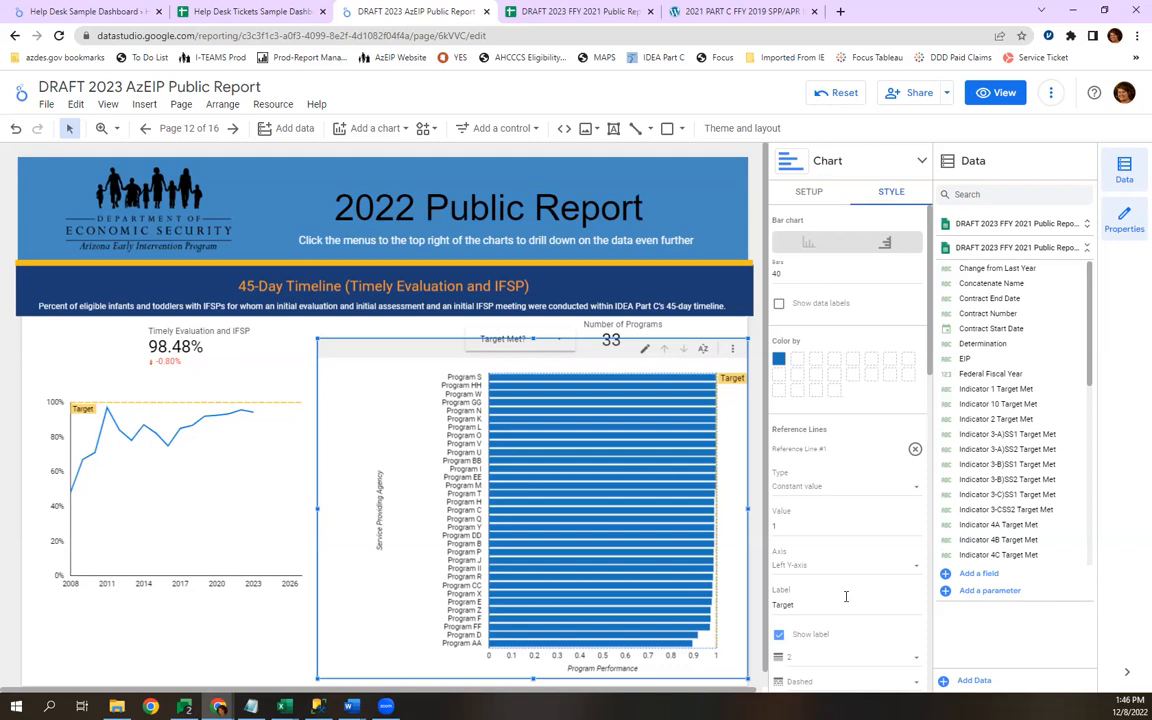
{"action": "scroll", "coordinate": [845, 595], "scroll_direction": "down", "scroll_amount": 5}
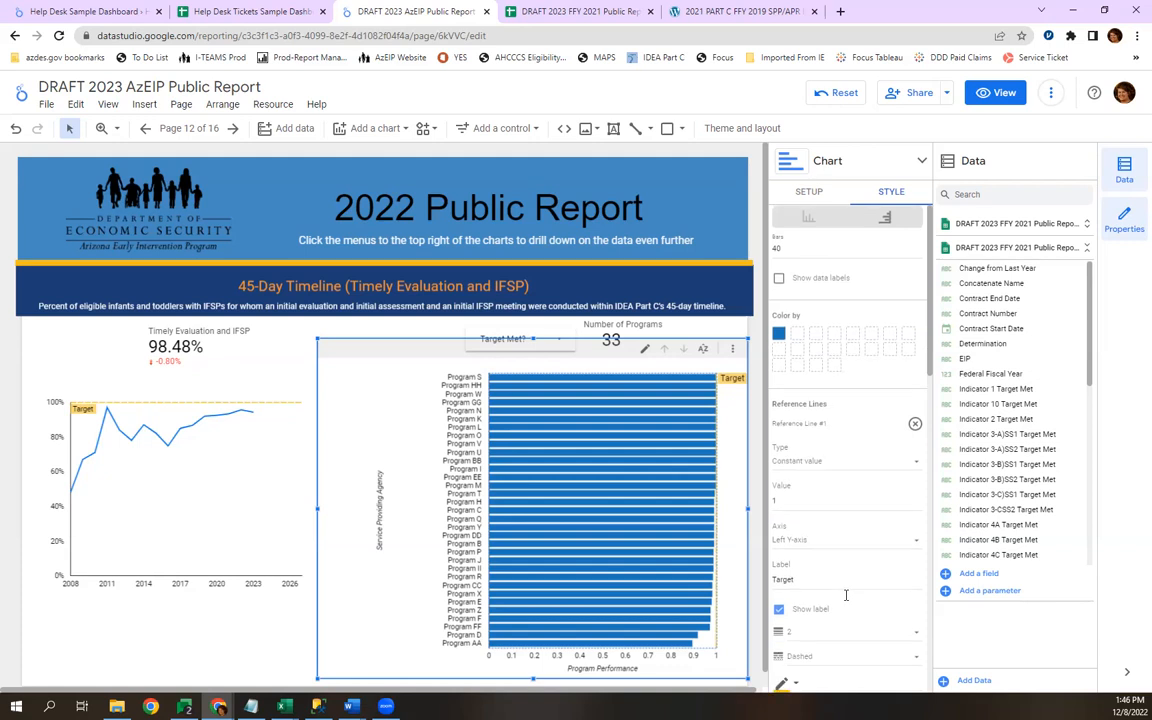
{"action": "scroll", "coordinate": [845, 597], "scroll_direction": "down", "scroll_amount": 2}
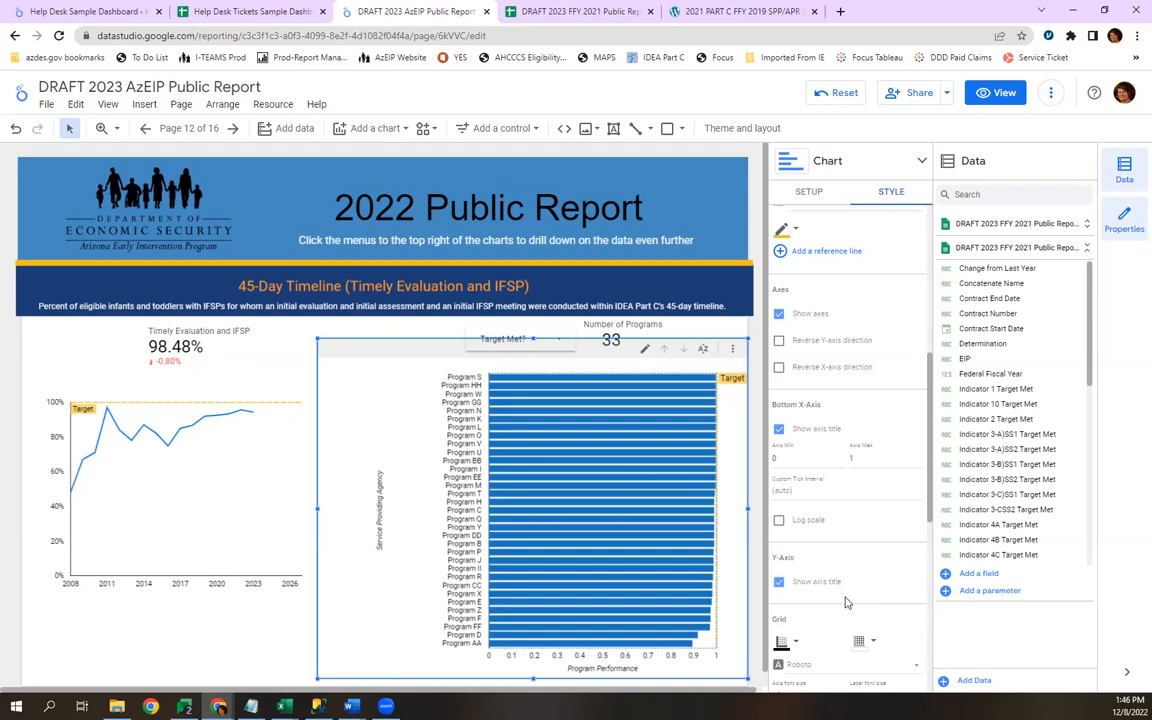
{"action": "left_click", "coordinate": [808, 192]}
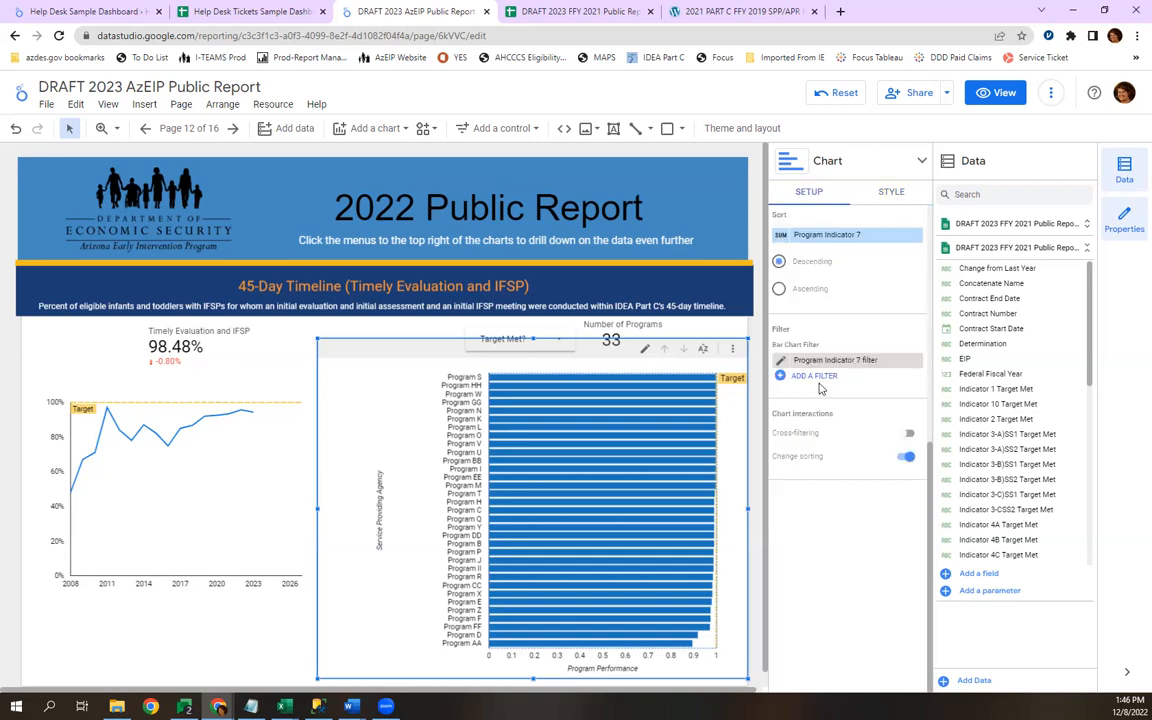
{"action": "scroll", "coordinate": [830, 385], "scroll_direction": "up", "scroll_amount": 5}
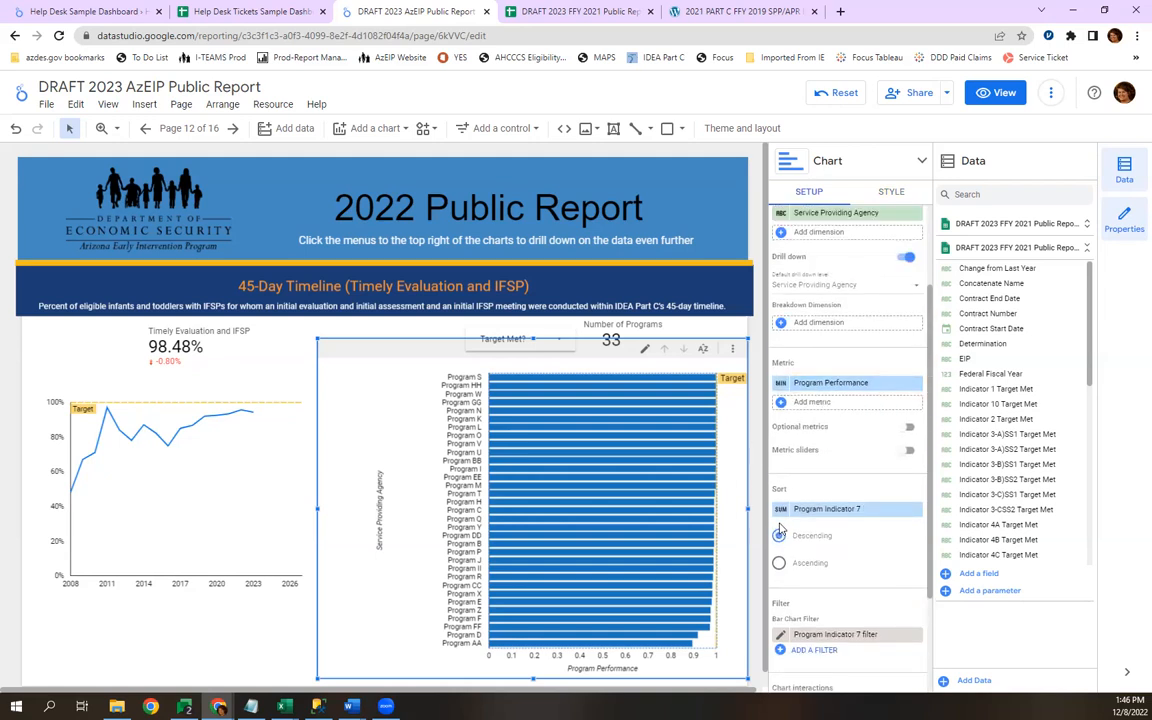
{"action": "left_click", "coordinate": [781, 384]}
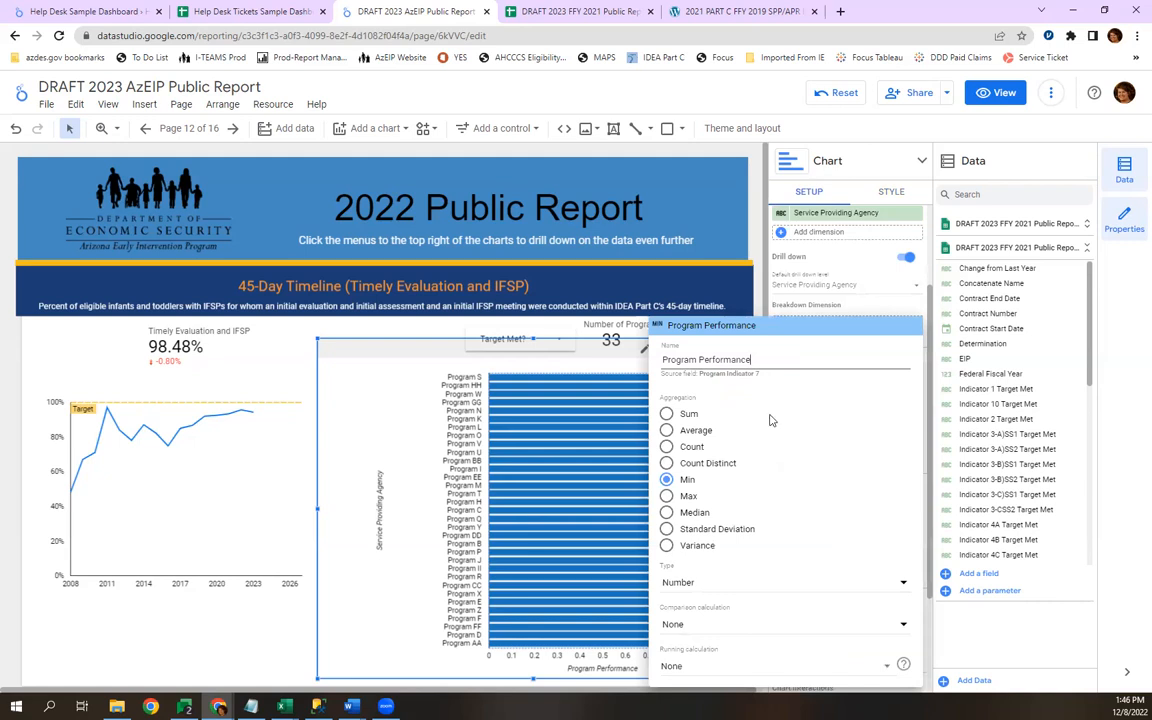
{"action": "left_click", "coordinate": [705, 590]}
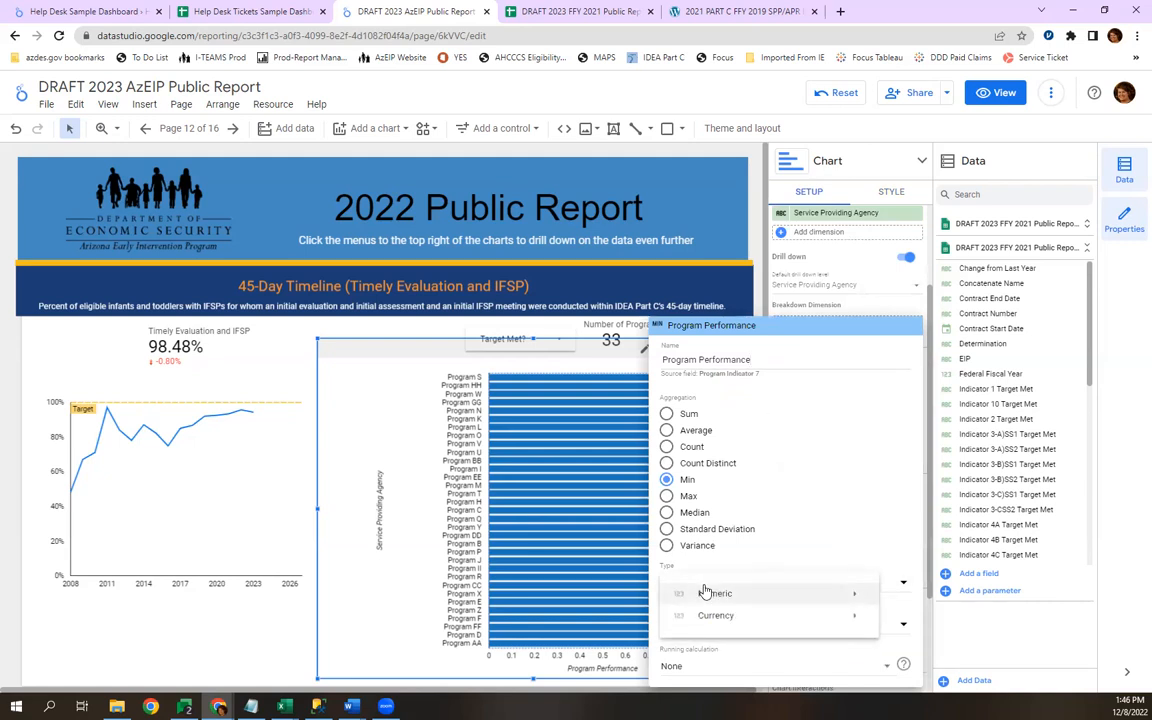
{"action": "mouse_move", "coordinate": [705, 592]}
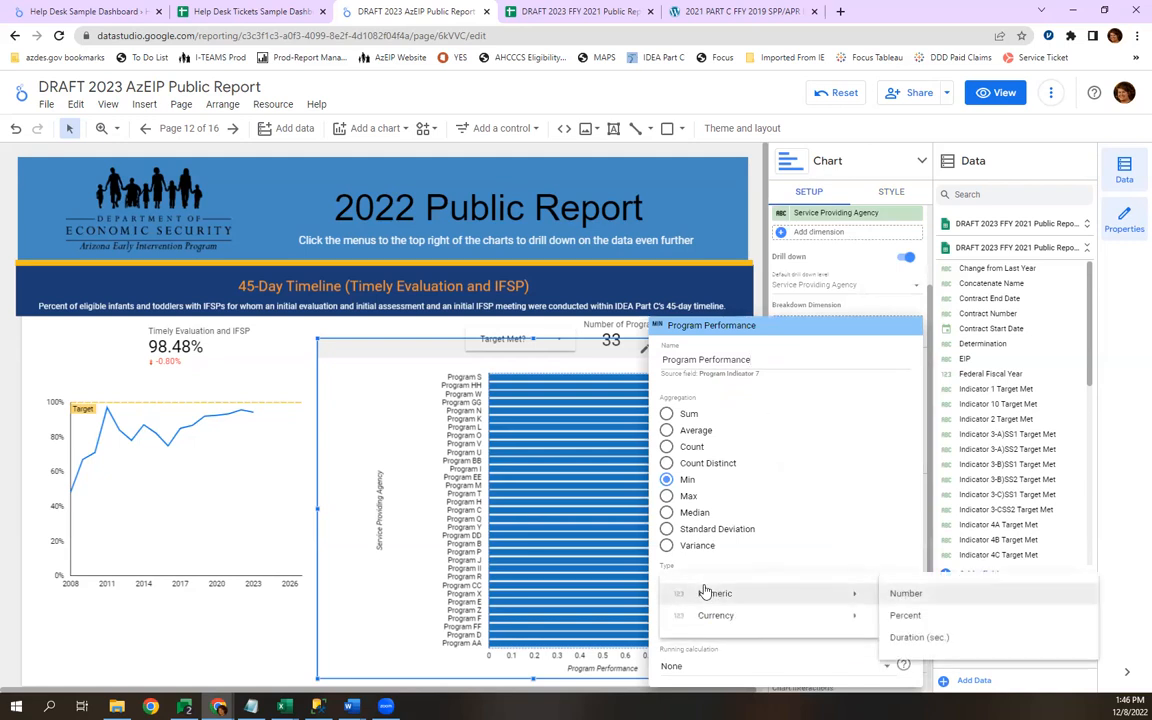
{"action": "left_click", "coordinate": [922, 620]}
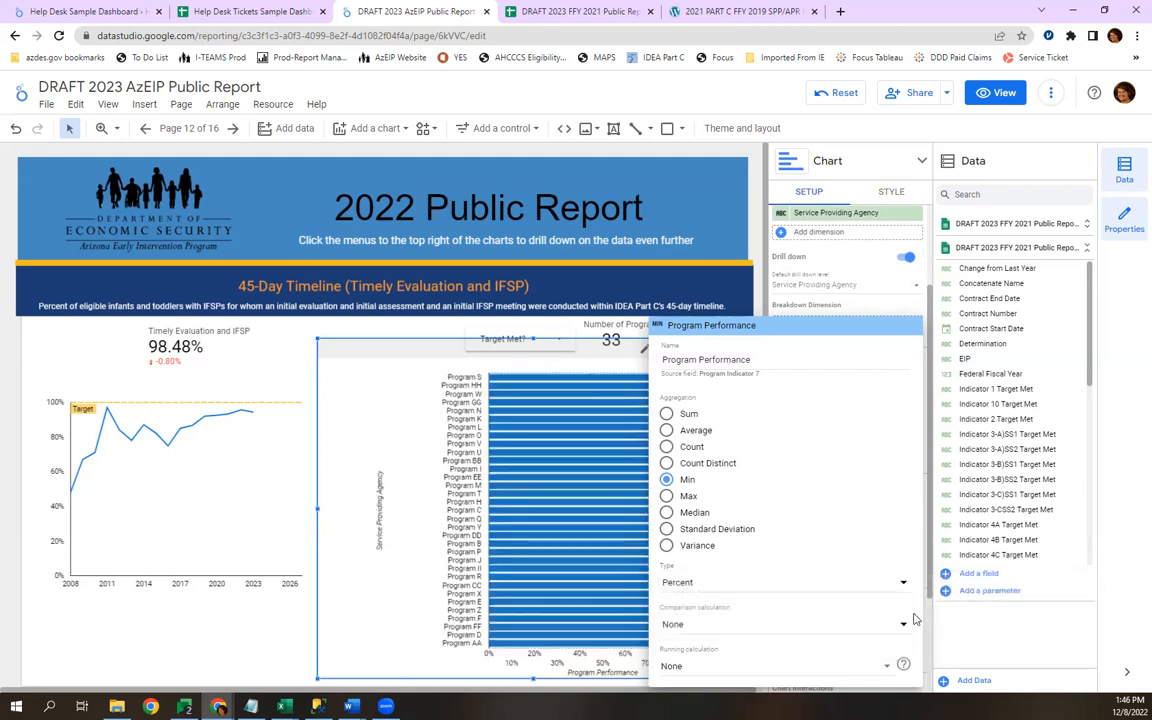
{"action": "left_click", "coordinate": [674, 271]}
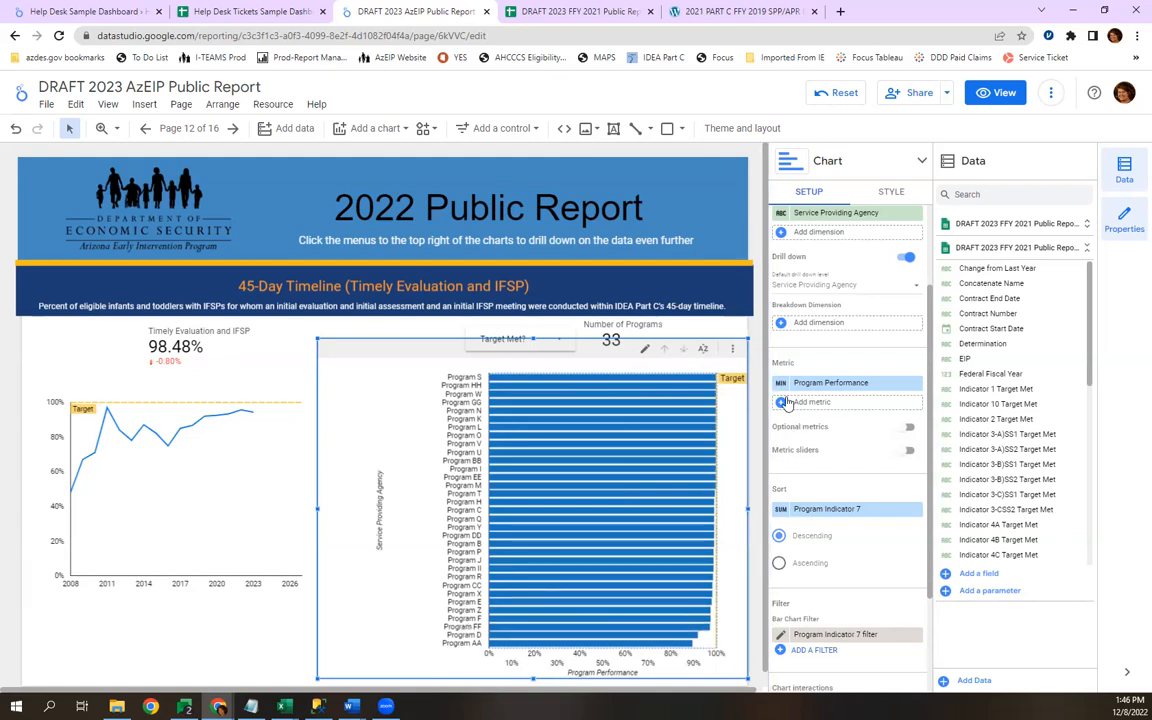
Set the custom tick interval of the bar chart's bottom X-axis to 0.25 and deselect the chart.
{"action": "left_click", "coordinate": [888, 193]}
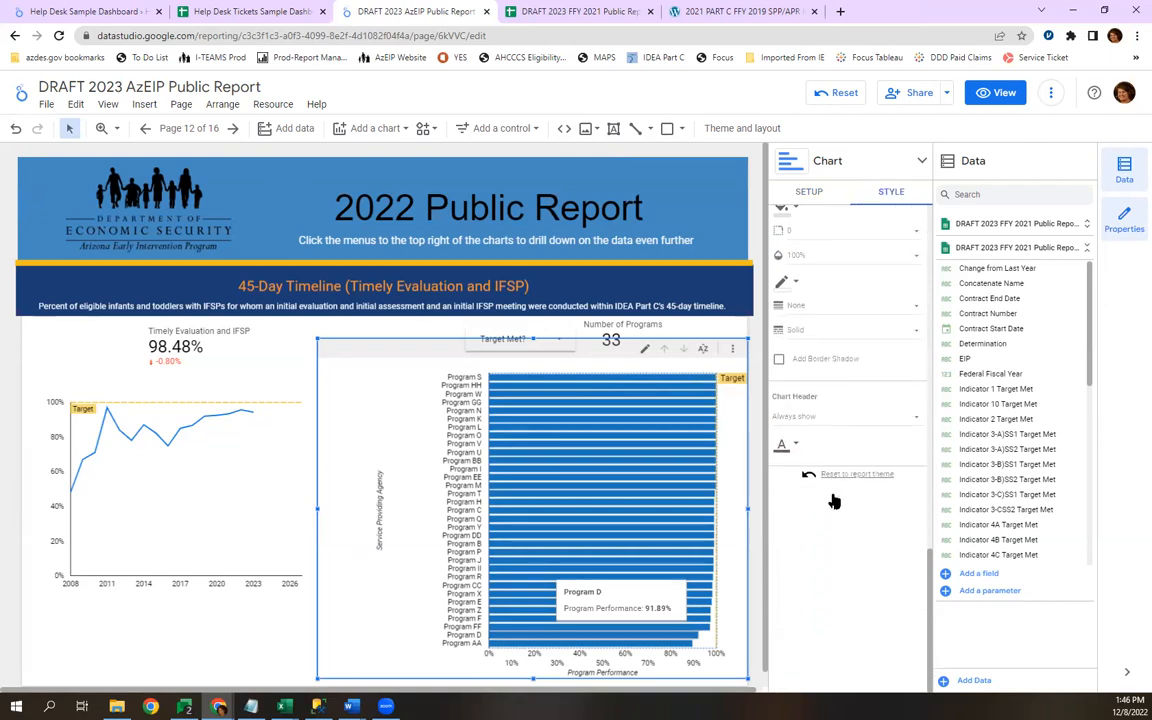
{"action": "scroll", "coordinate": [835, 500], "scroll_direction": "up", "scroll_amount": 4}
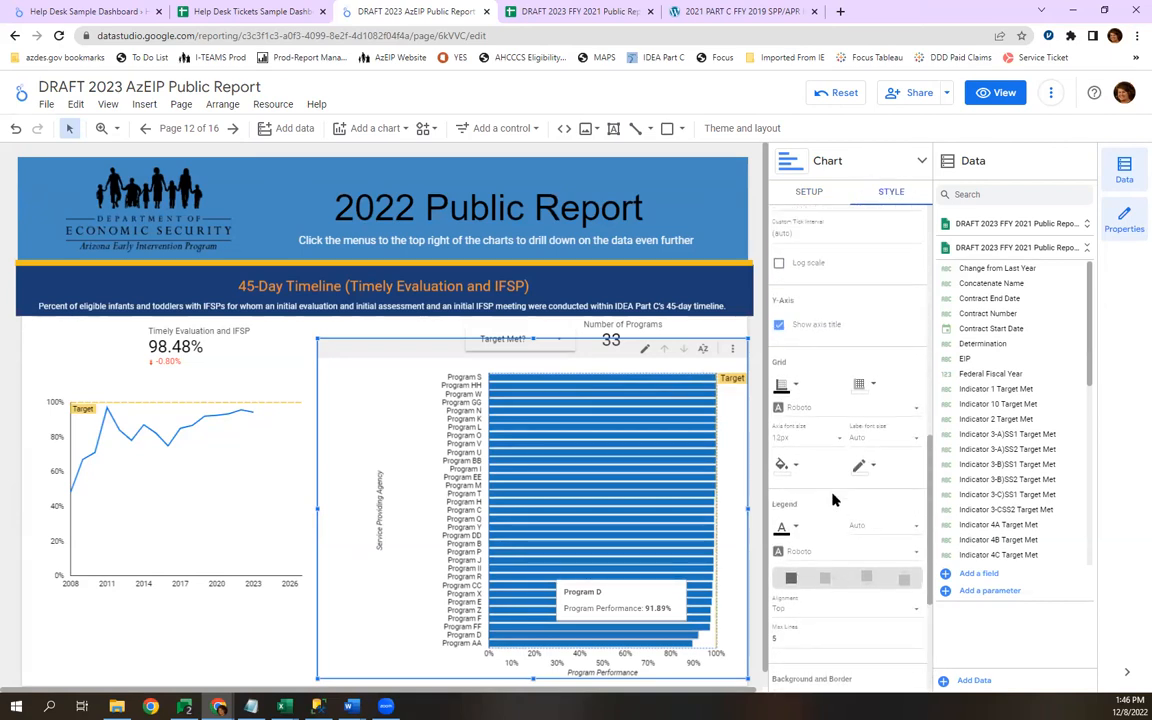
{"action": "left_click", "coordinate": [793, 423]}
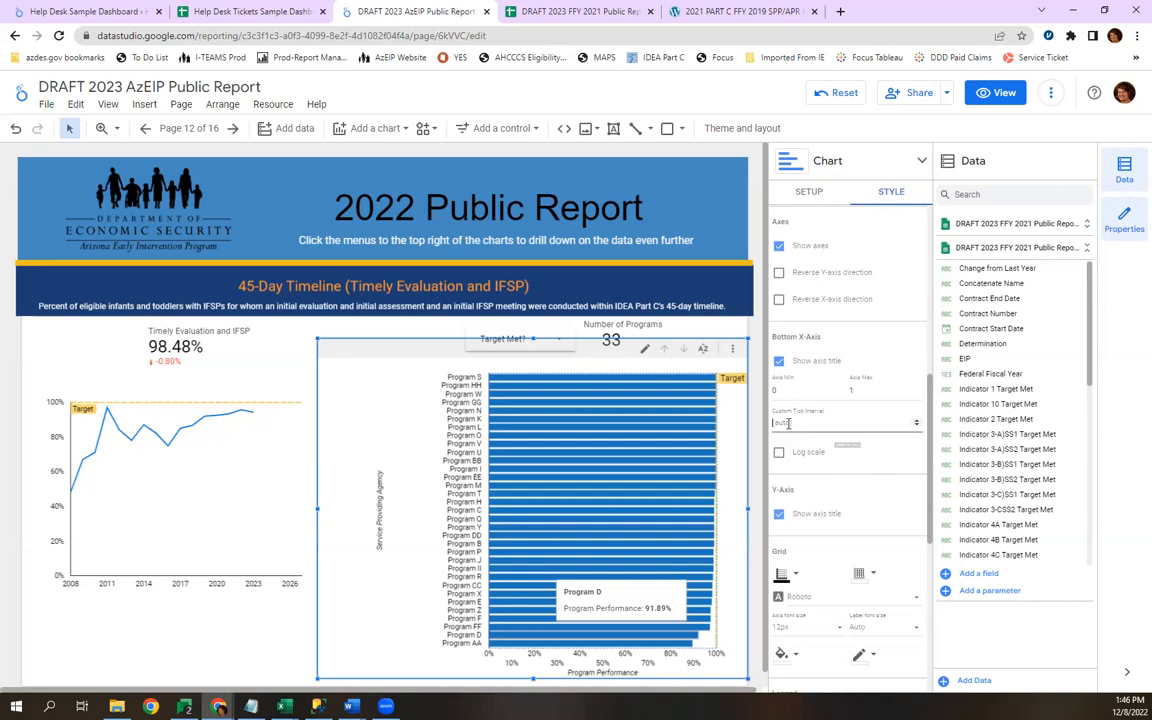
{"action": "type", "text": "0.25"}
{"action": "key", "text": "Tab"}
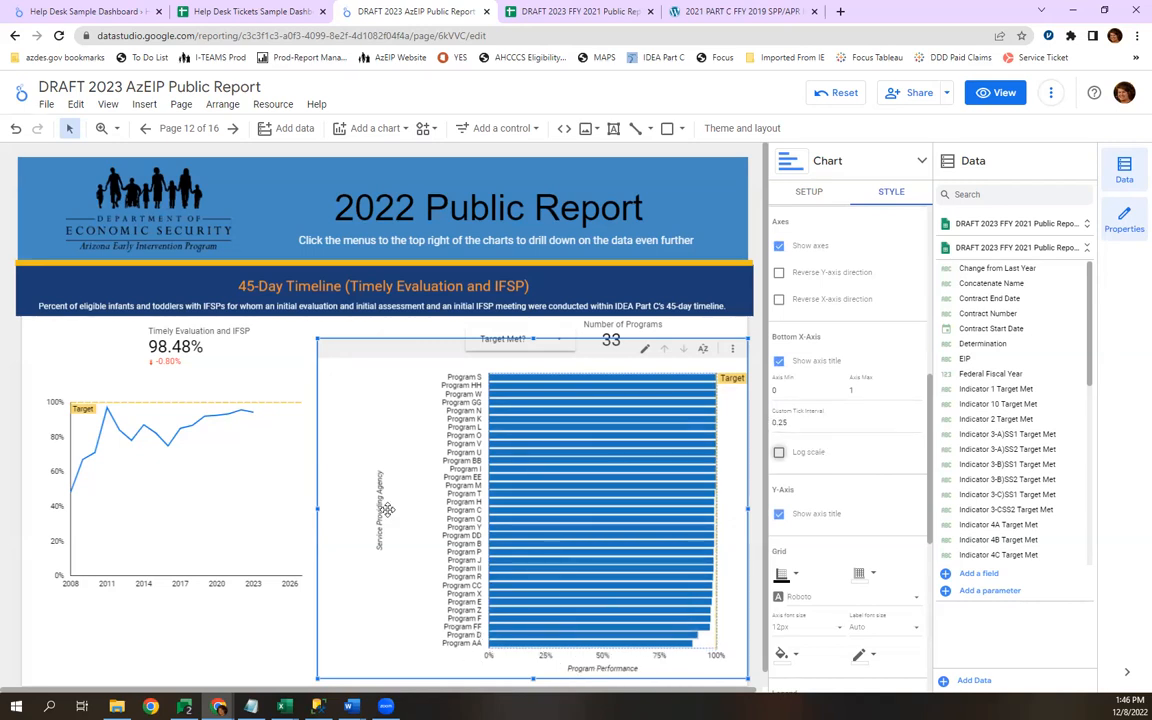
{"action": "left_click", "coordinate": [351, 331]}
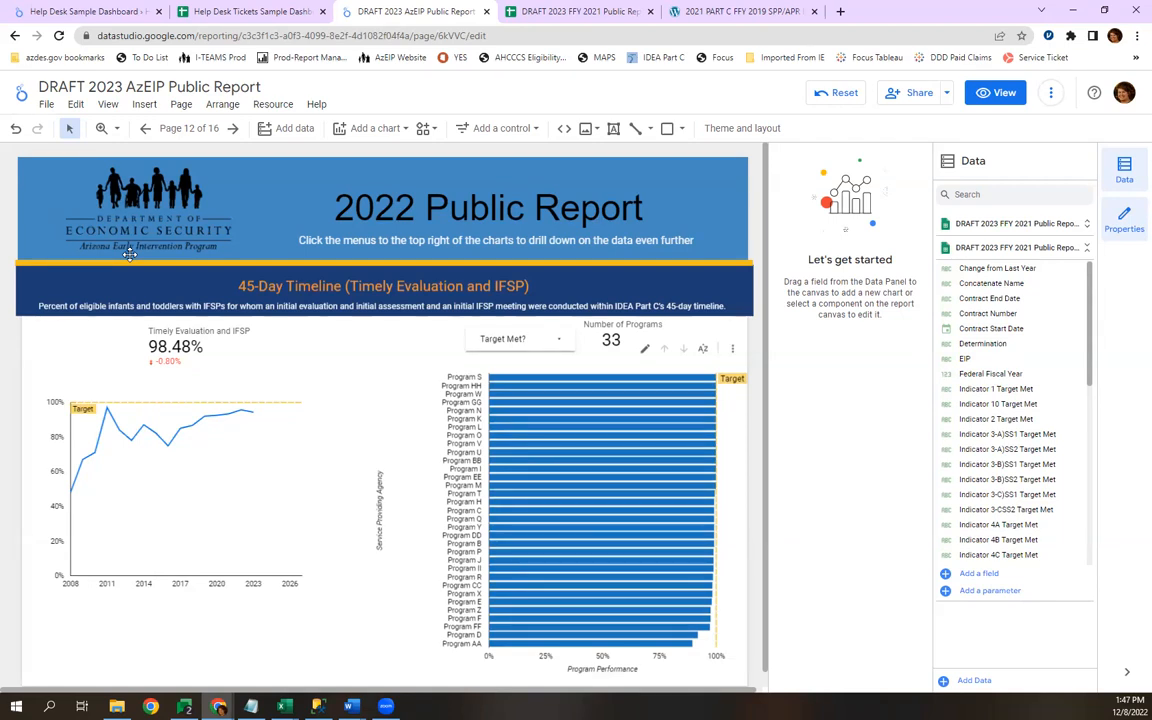
Add a new blank page to the report after the 45-Day Timeline page.
{"action": "left_click", "coordinate": [196, 128]}
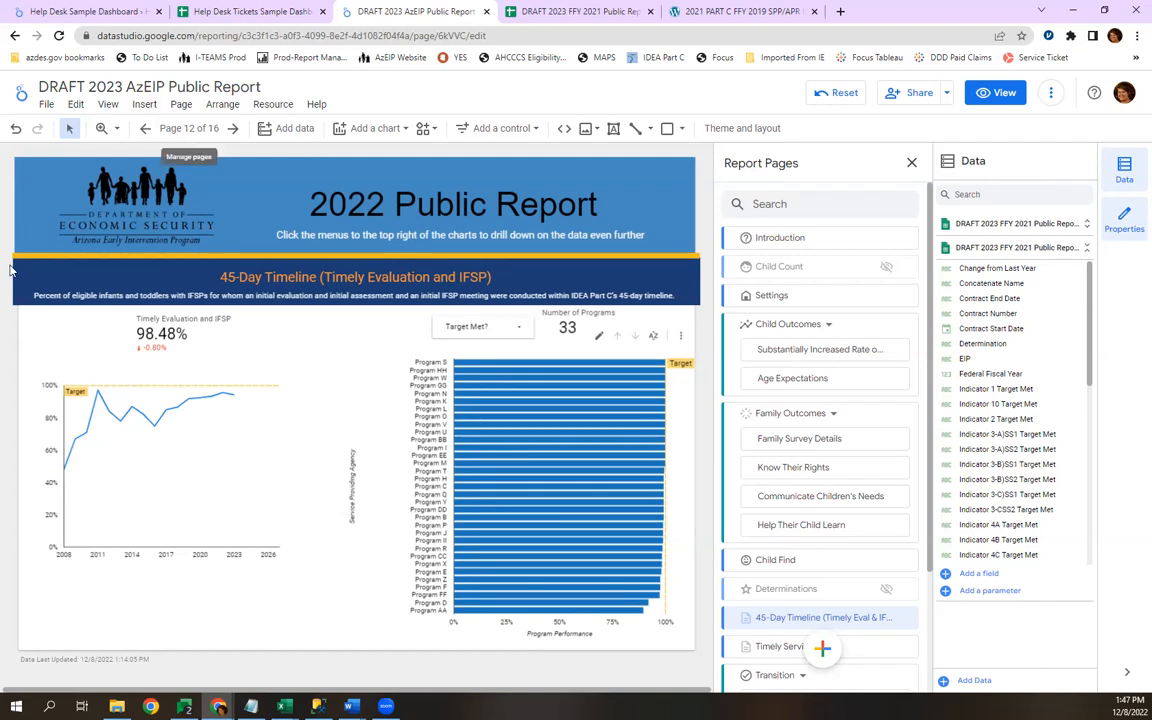
{"action": "mouse_move", "coordinate": [813, 655]}
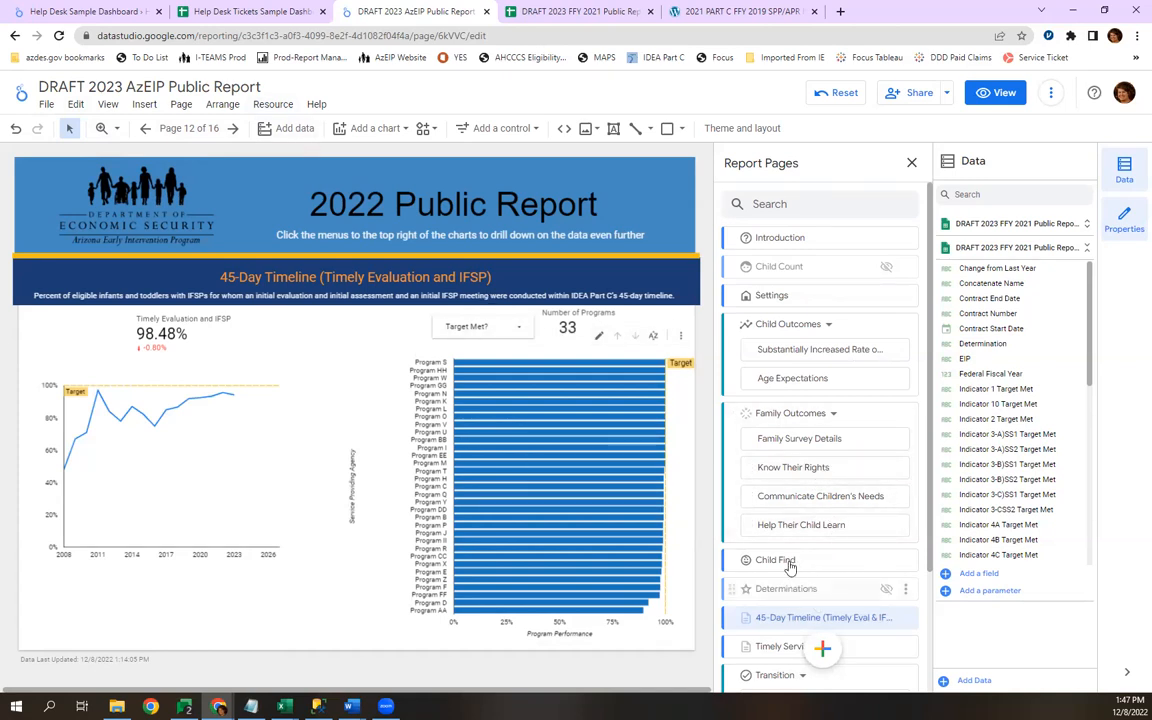
{"action": "left_click", "coordinate": [826, 652]}
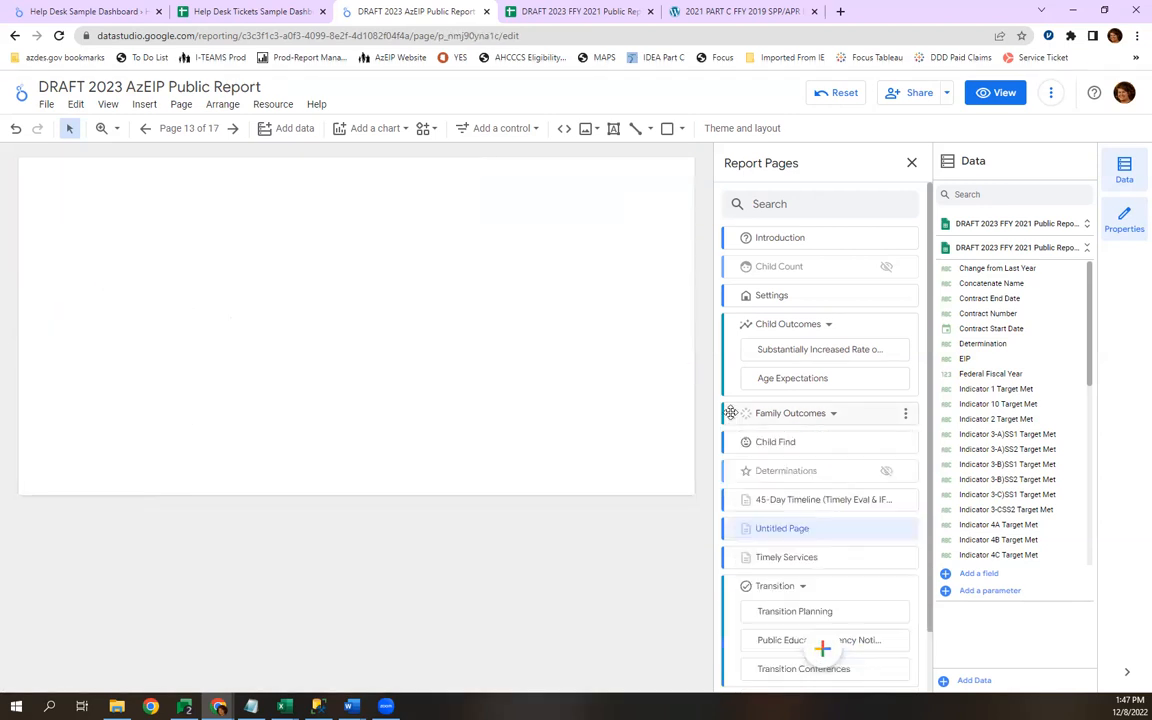
Collapse and expand the Family Outcomes section and examine how the report's pages are grouped into sections.
{"action": "left_click", "coordinate": [830, 415]}
{"action": "left_click", "coordinate": [834, 415]}
{"action": "left_click", "coordinate": [835, 415]}
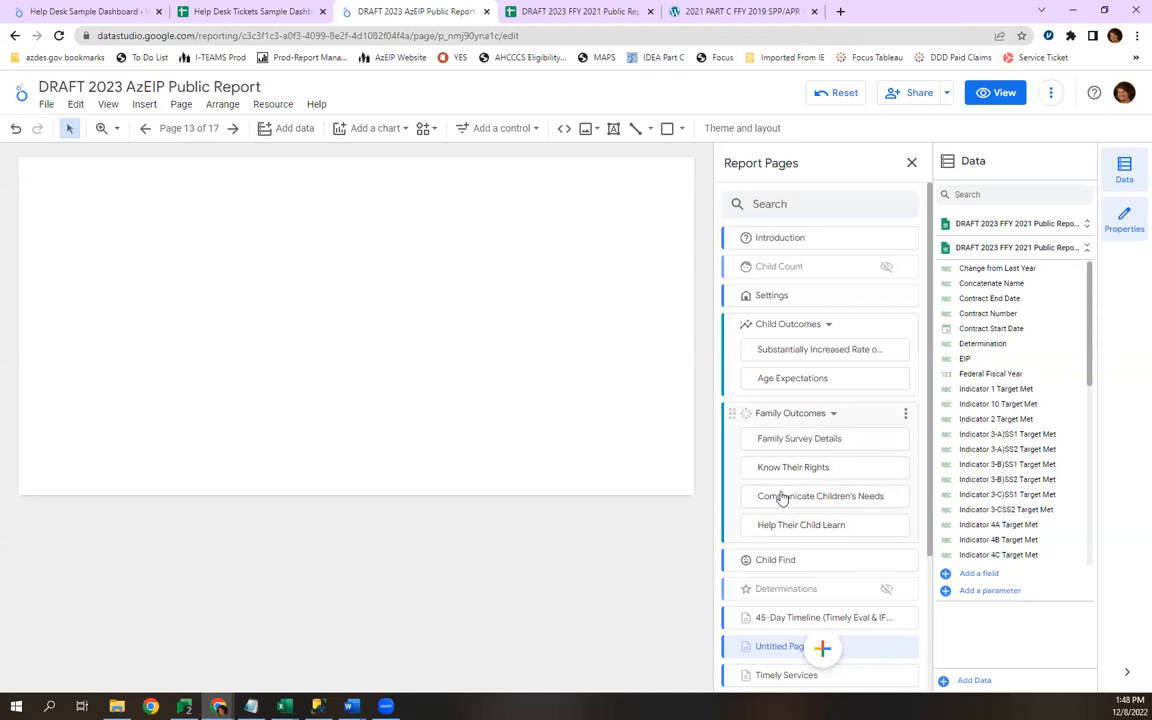
{"action": "scroll", "coordinate": [795, 498], "scroll_direction": "down", "scroll_amount": 1}
{"action": "scroll", "coordinate": [800, 500], "scroll_direction": "down", "scroll_amount": 2}
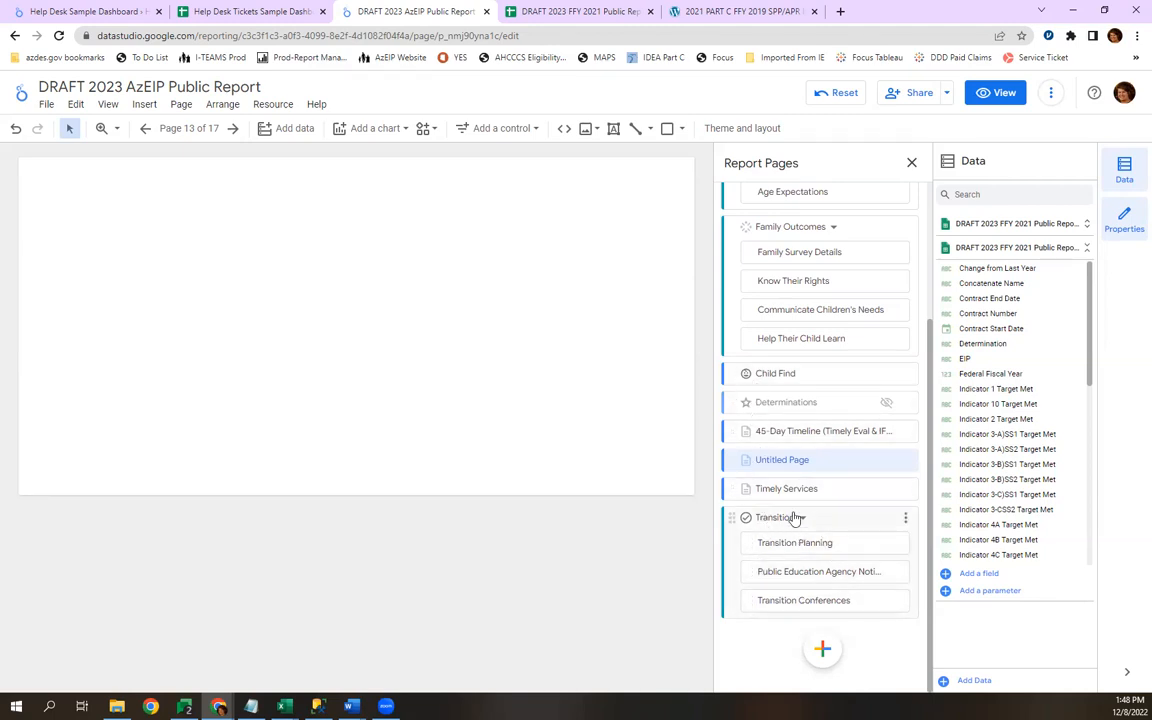
{"action": "mouse_move", "coordinate": [805, 646]}
Switch the report to view mode and examine the Transition Planning page and the list of pages under Transition.
{"action": "left_click", "coordinate": [1003, 92]}
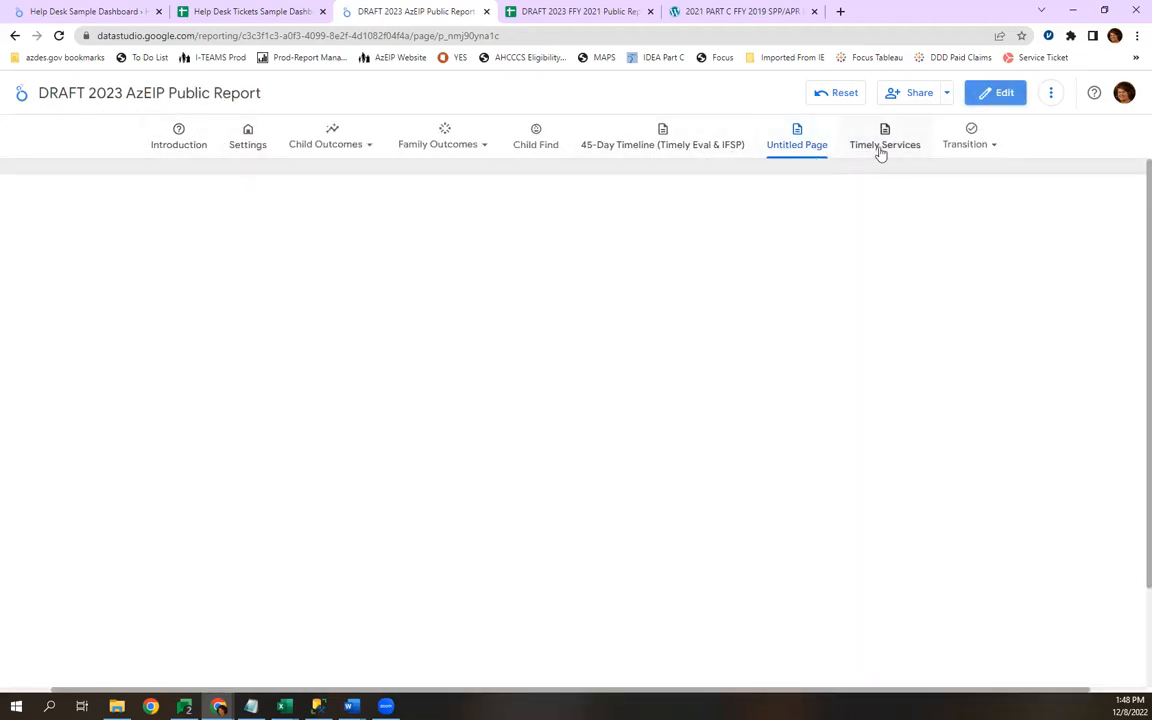
{"action": "left_click", "coordinate": [980, 144]}
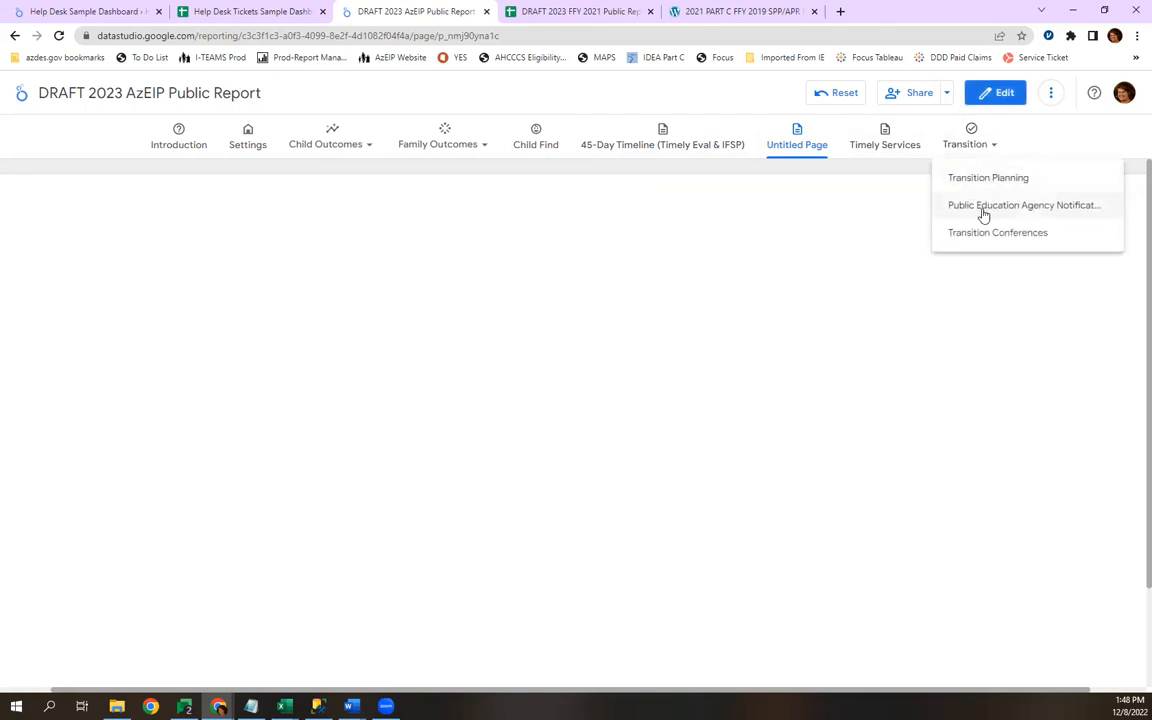
{"action": "left_click", "coordinate": [980, 179]}
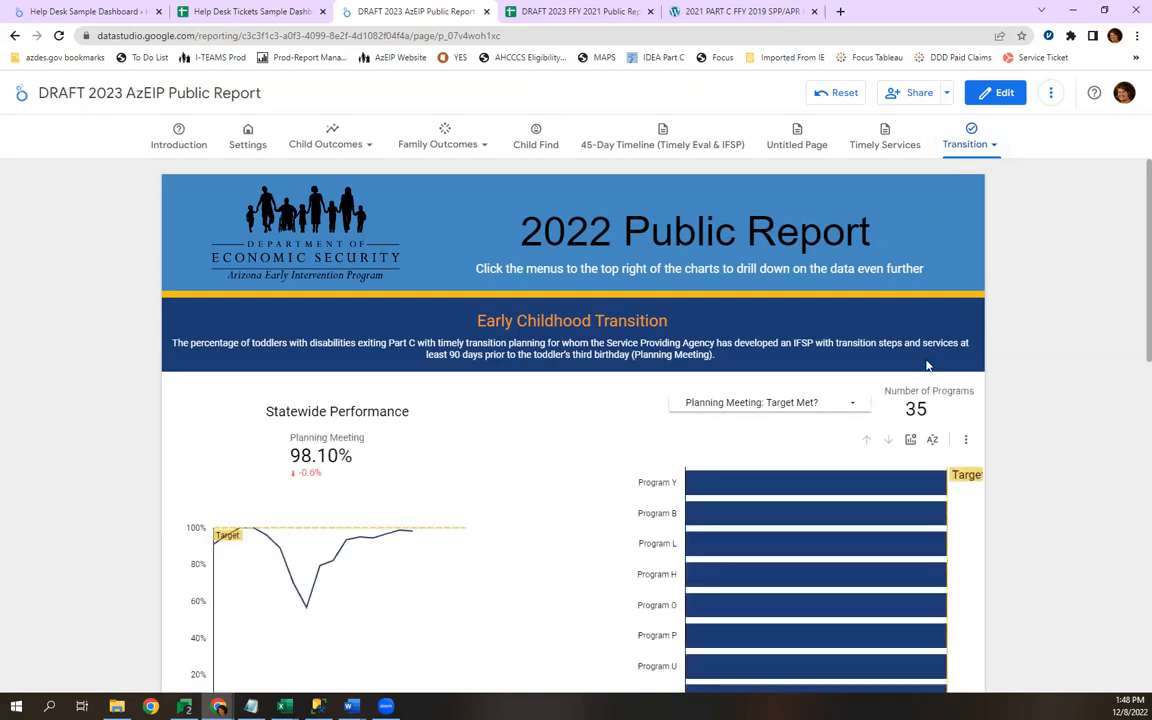
{"action": "scroll", "coordinate": [928, 365], "scroll_direction": "down", "scroll_amount": 1}
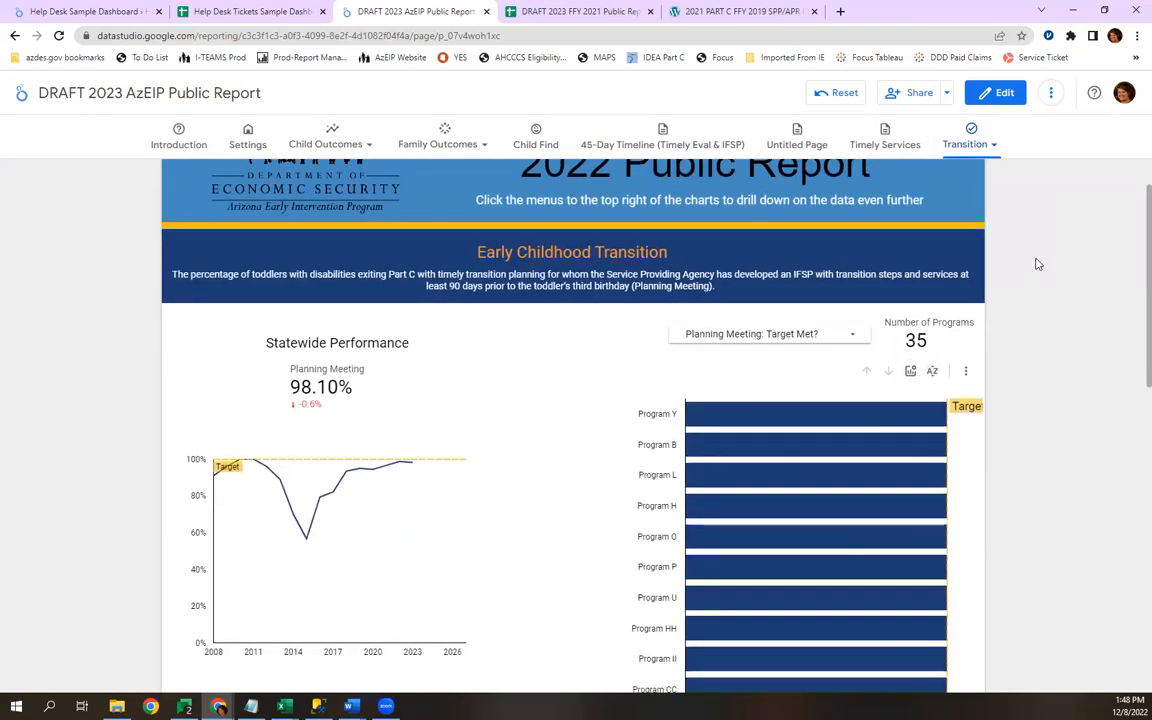
{"action": "scroll", "coordinate": [983, 328], "scroll_direction": "up", "scroll_amount": 1}
{"action": "left_click", "coordinate": [970, 144]}
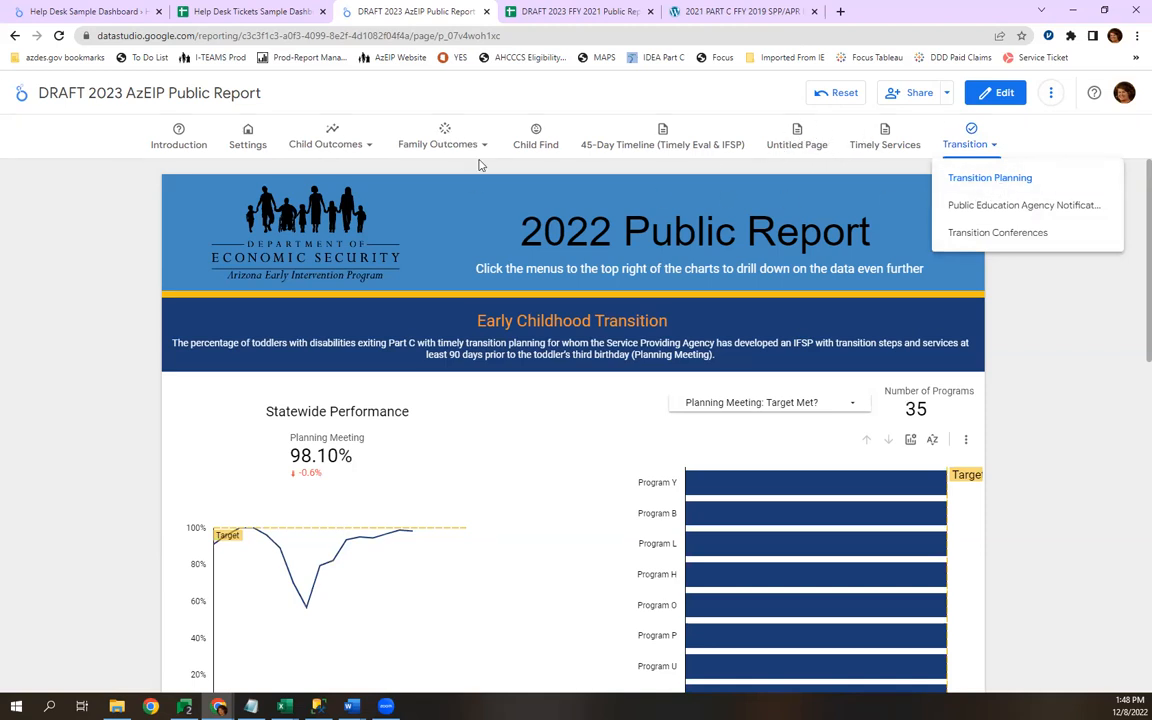
Return the report to edit mode and delete the blank Untitled Page that follows the 45-Day Timeline page.
{"action": "left_click", "coordinate": [997, 95]}
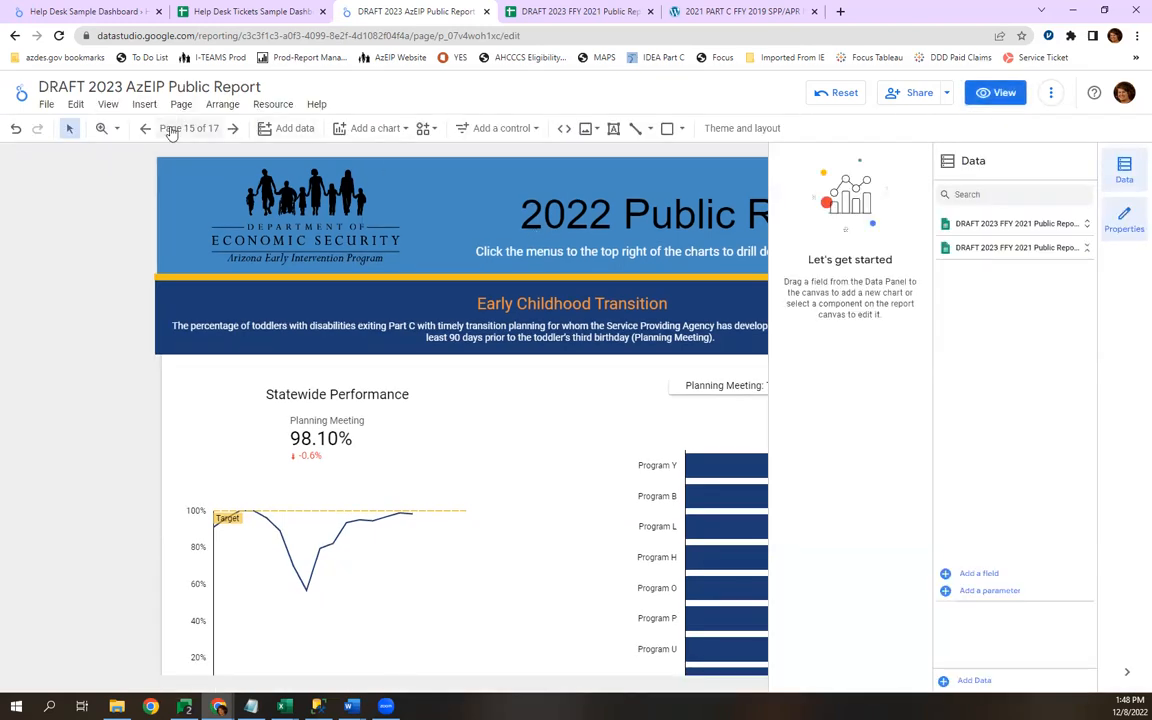
{"action": "left_click", "coordinate": [168, 128]}
{"action": "scroll", "coordinate": [825, 565], "scroll_direction": "down", "scroll_amount": 2}
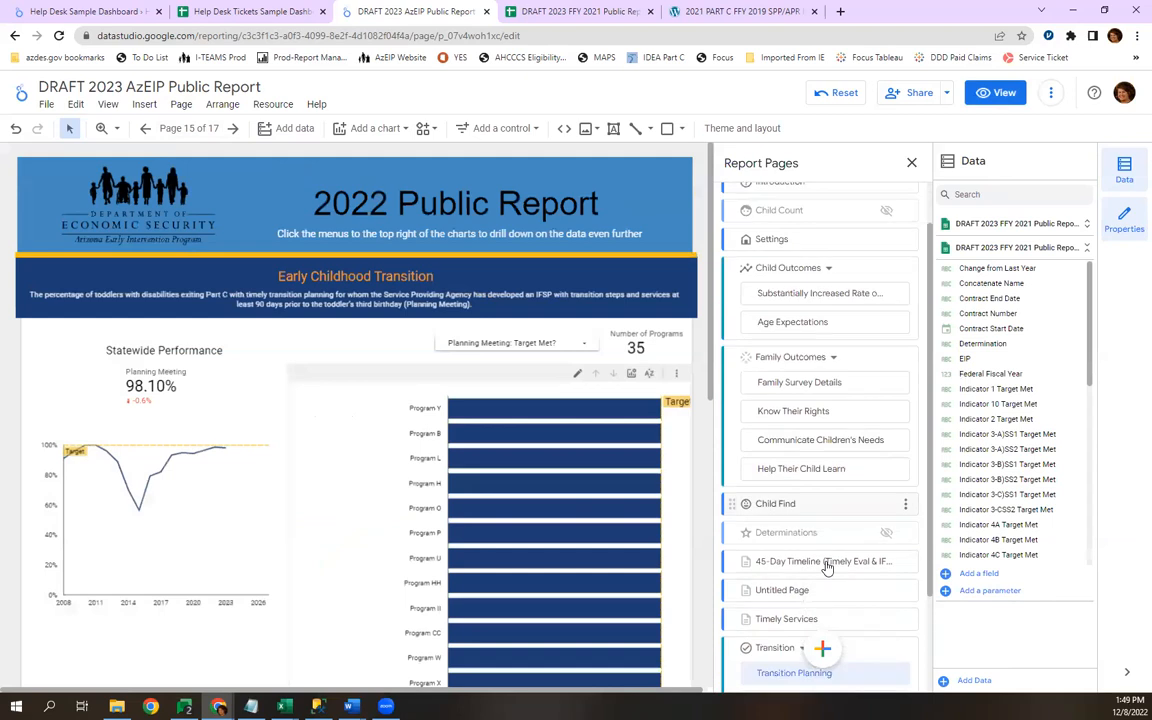
{"action": "left_click", "coordinate": [801, 460]}
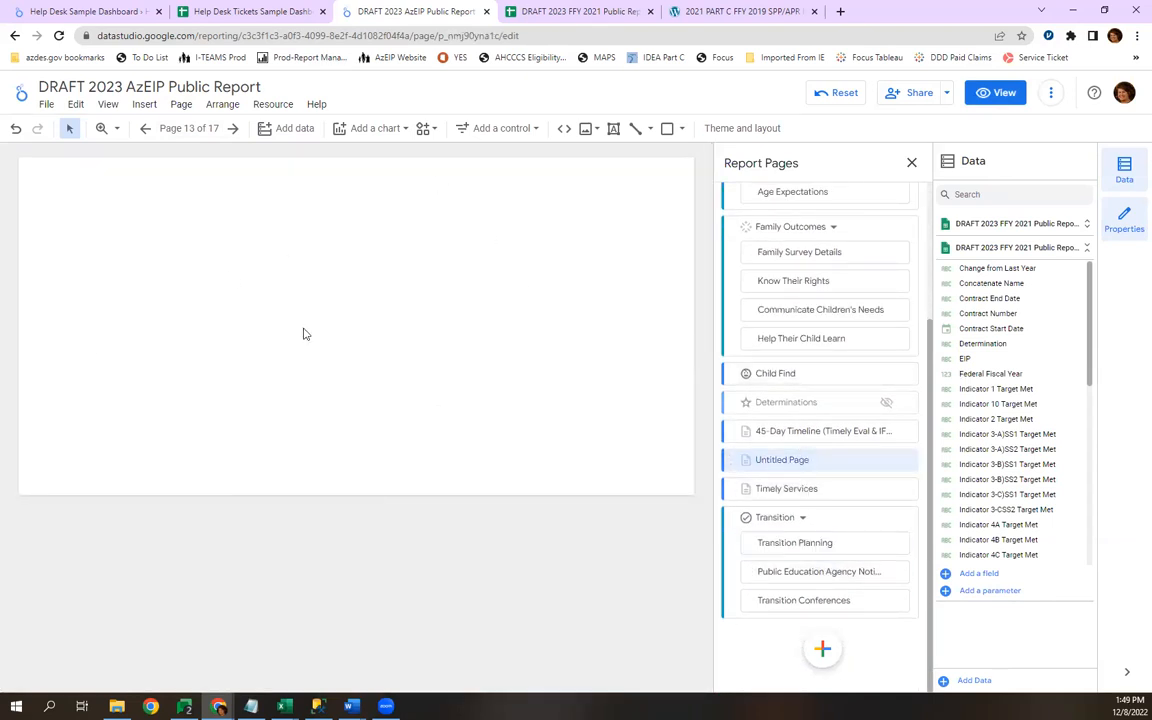
{"action": "left_click", "coordinate": [908, 462]}
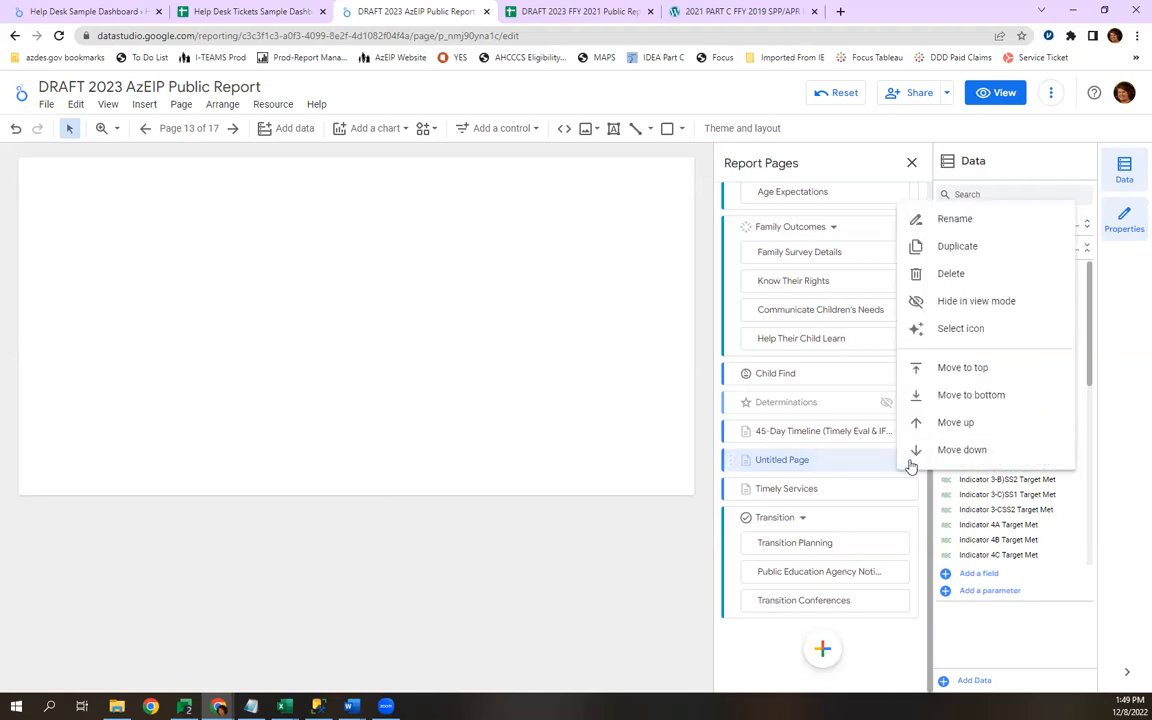
{"action": "left_click", "coordinate": [964, 279]}
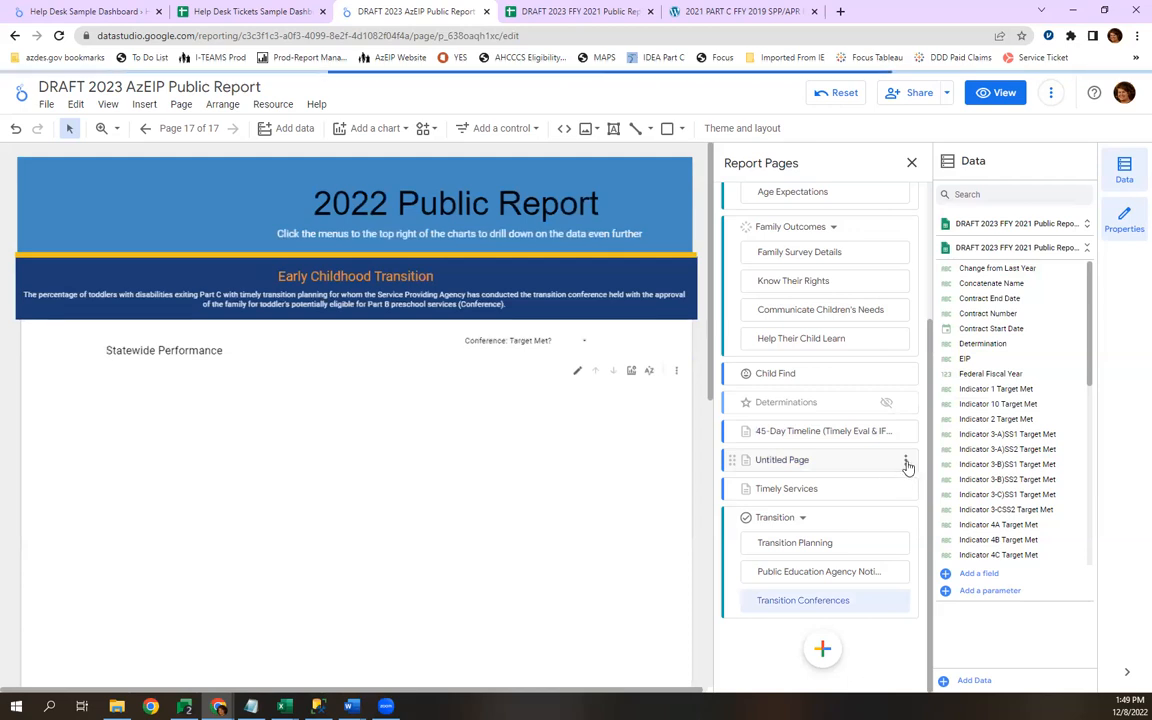
{"action": "left_click", "coordinate": [907, 466]}
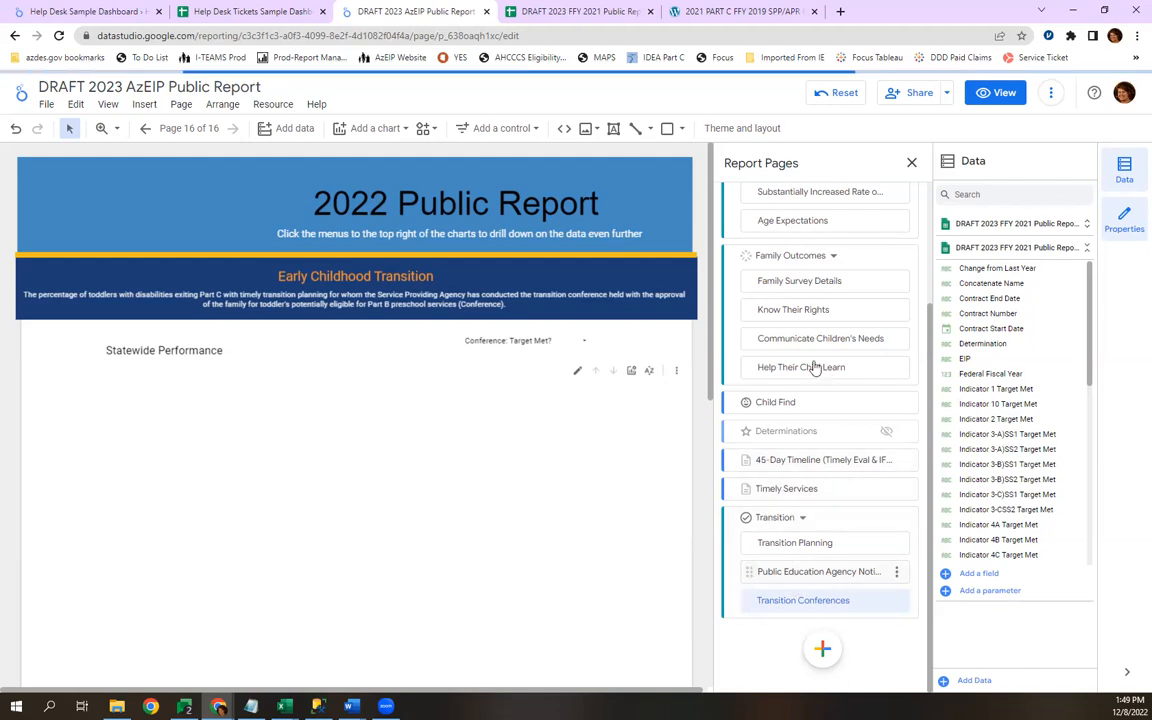
Examine the report's available themes and its layout settings.
{"action": "left_click", "coordinate": [736, 132]}
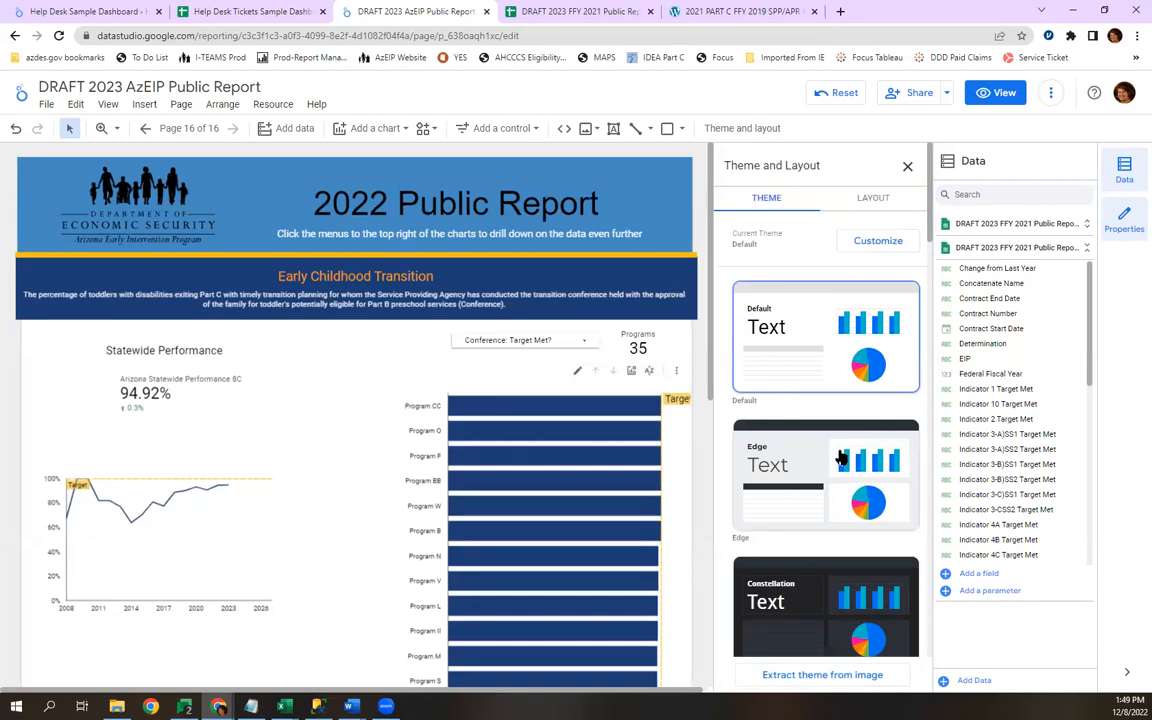
{"action": "scroll", "coordinate": [841, 457], "scroll_direction": "down", "scroll_amount": 2}
{"action": "scroll", "coordinate": [843, 458], "scroll_direction": "up", "scroll_amount": 5}
{"action": "left_click", "coordinate": [873, 198]}
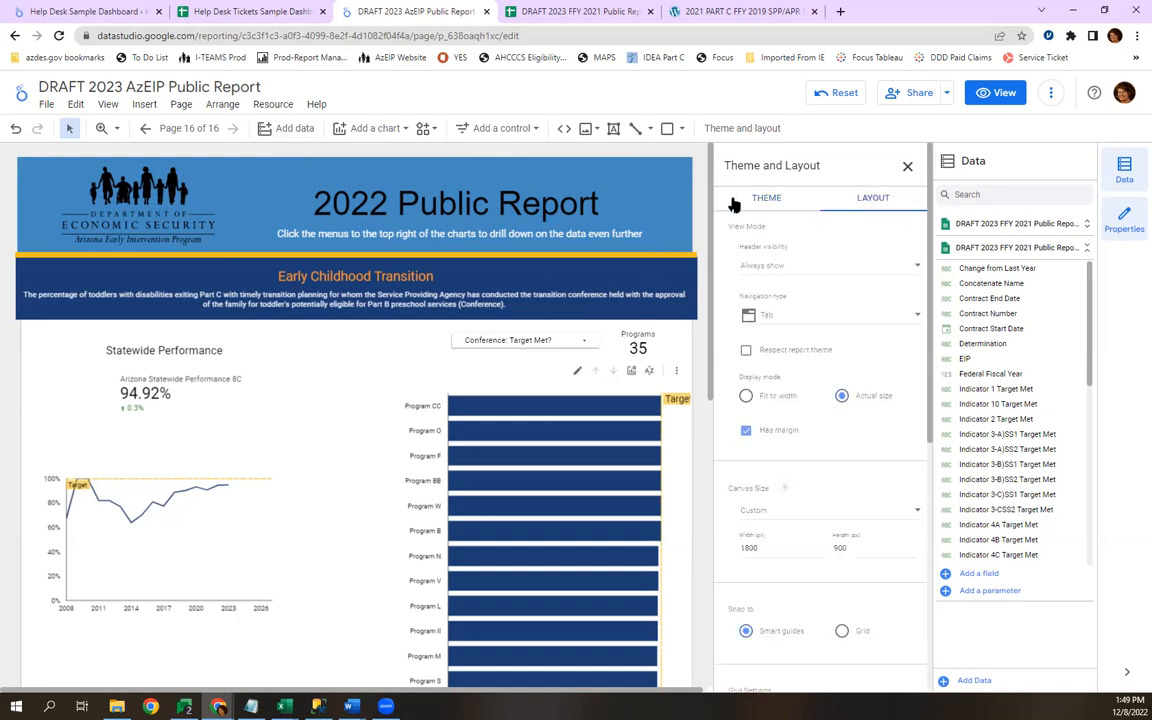
{"action": "left_click", "coordinate": [765, 201]}
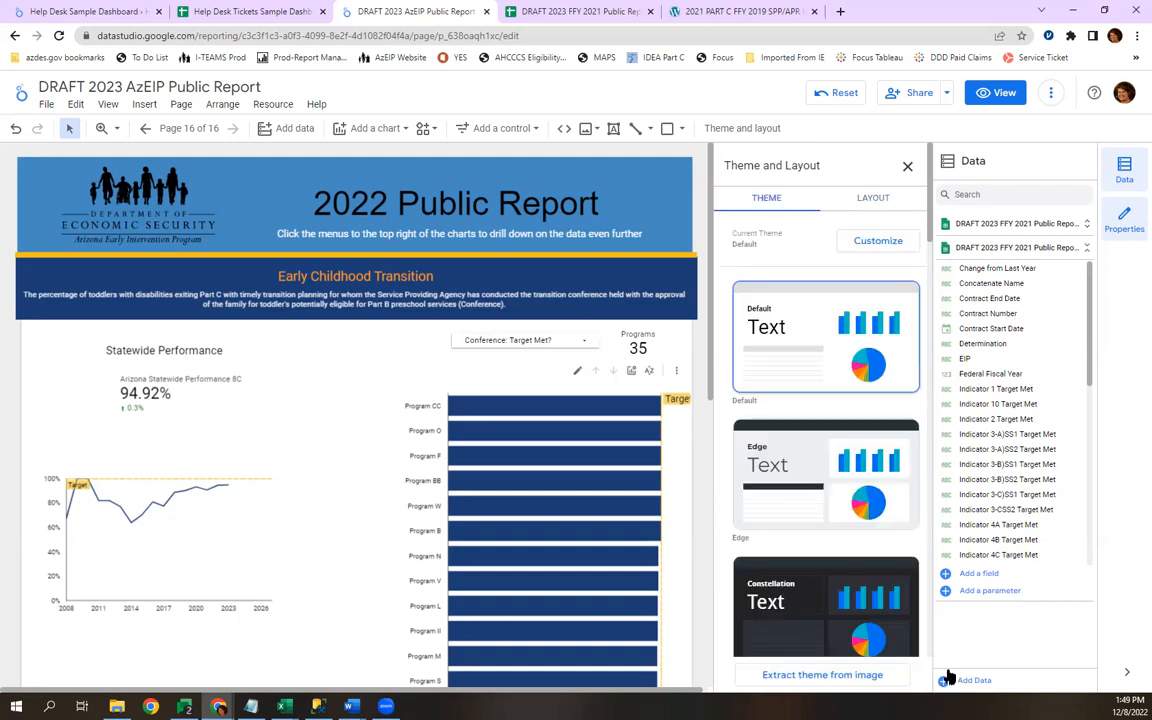
Set the report's navigation type to Left and open the Transition Planning page in view mode.
{"action": "left_click", "coordinate": [862, 206]}
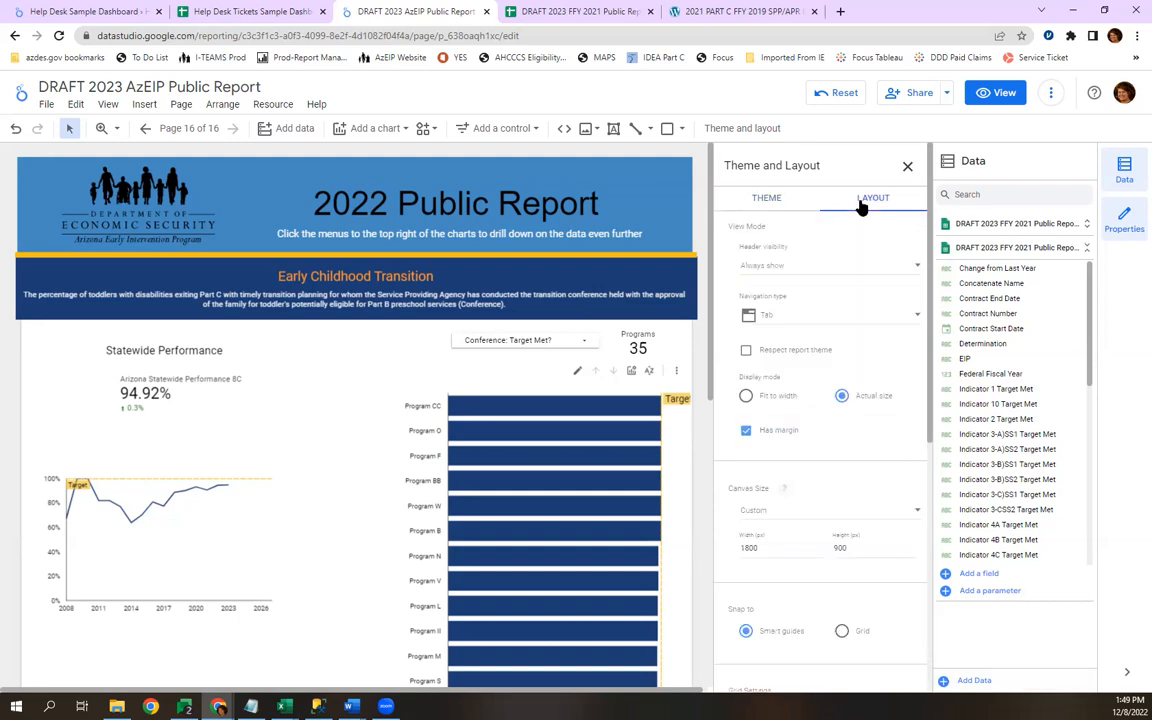
{"action": "left_click", "coordinate": [810, 325]}
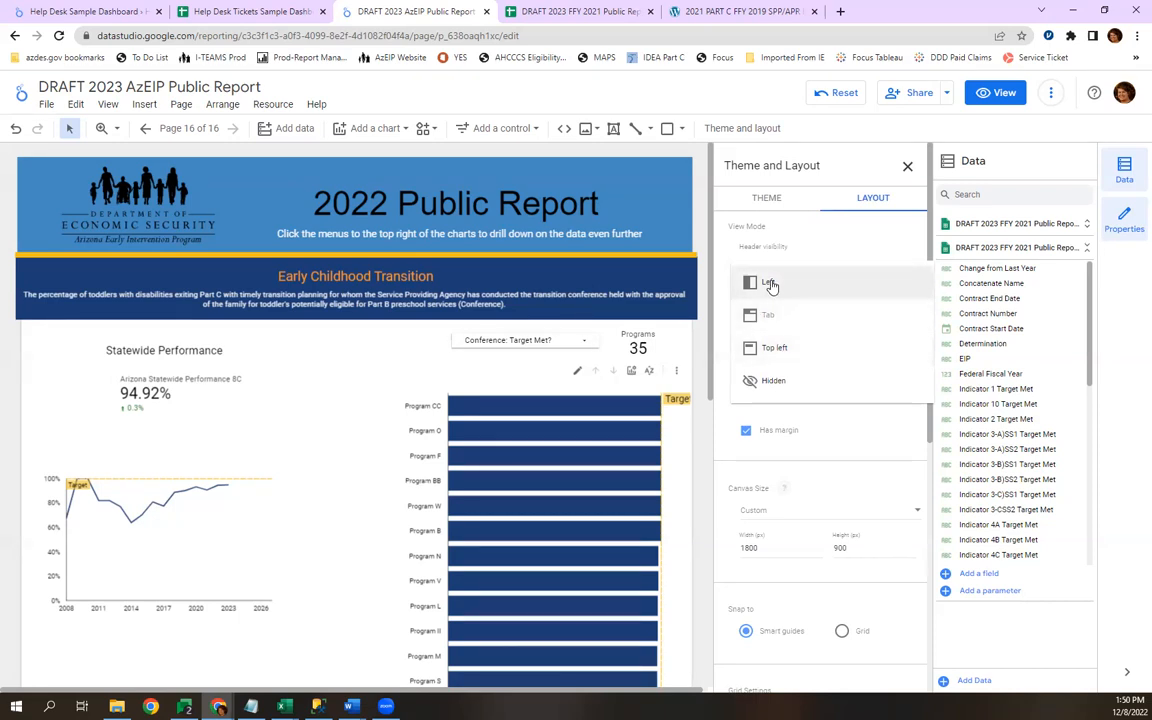
{"action": "left_click", "coordinate": [772, 287]}
{"action": "key", "text": "ctrl+z"}
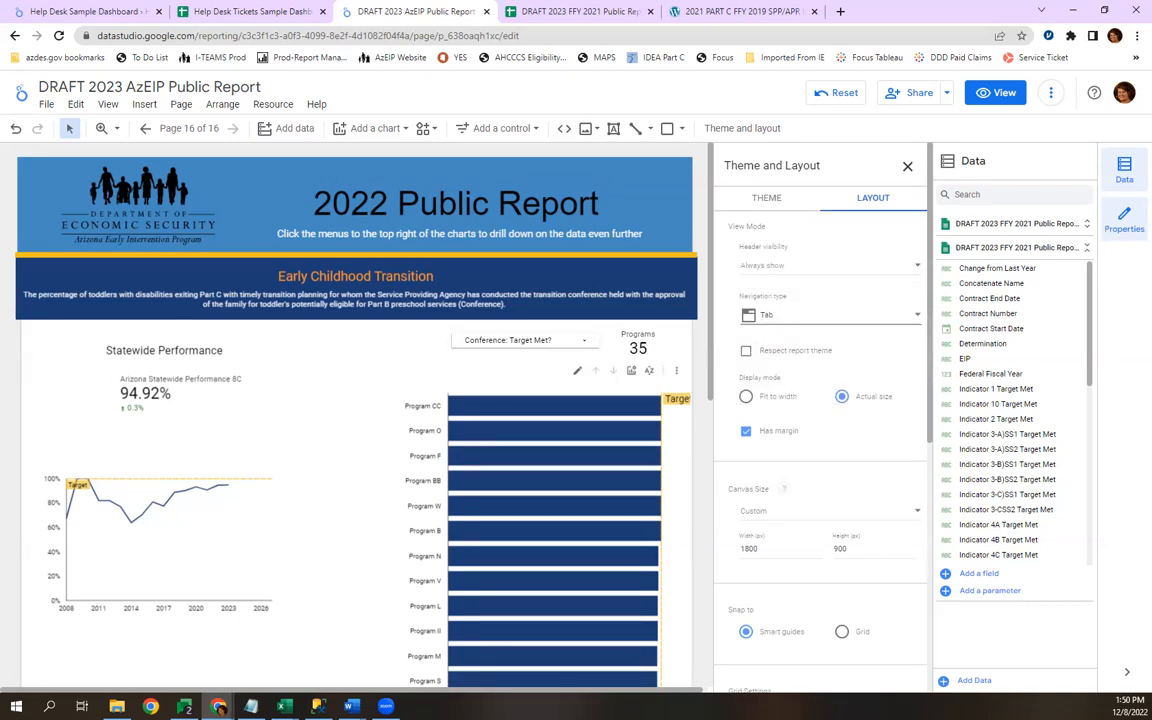
{"action": "left_click", "coordinate": [779, 319]}
{"action": "left_click", "coordinate": [771, 285]}
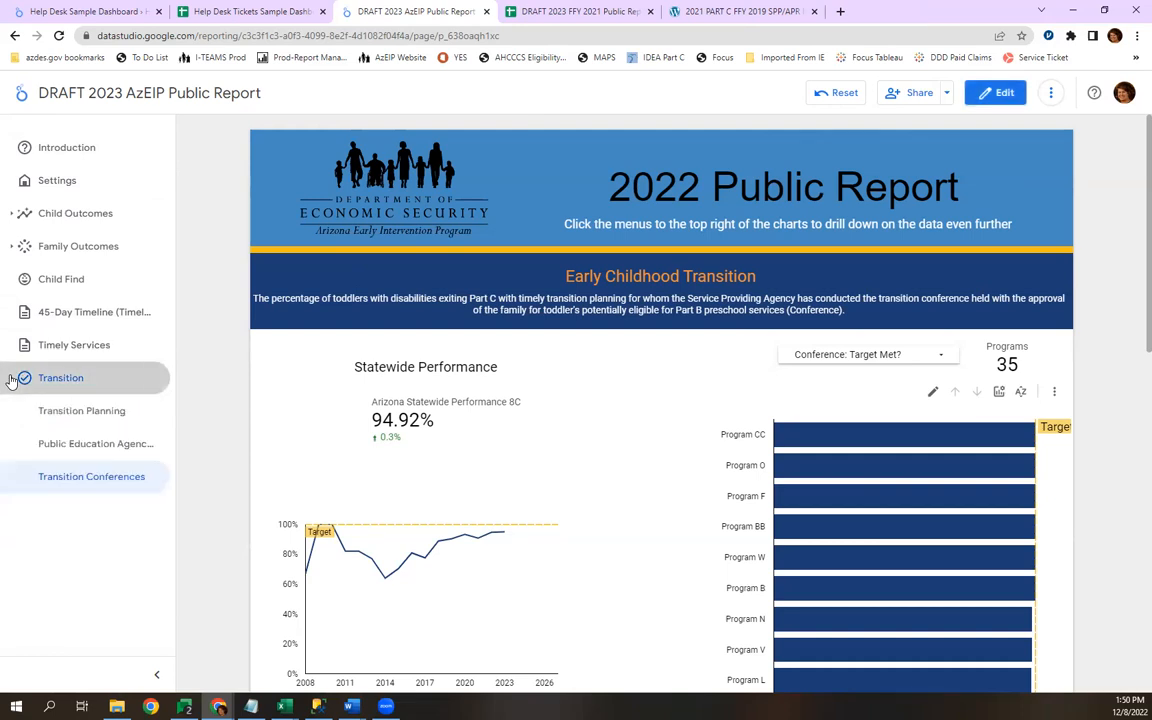
{"action": "left_click", "coordinate": [62, 410]}
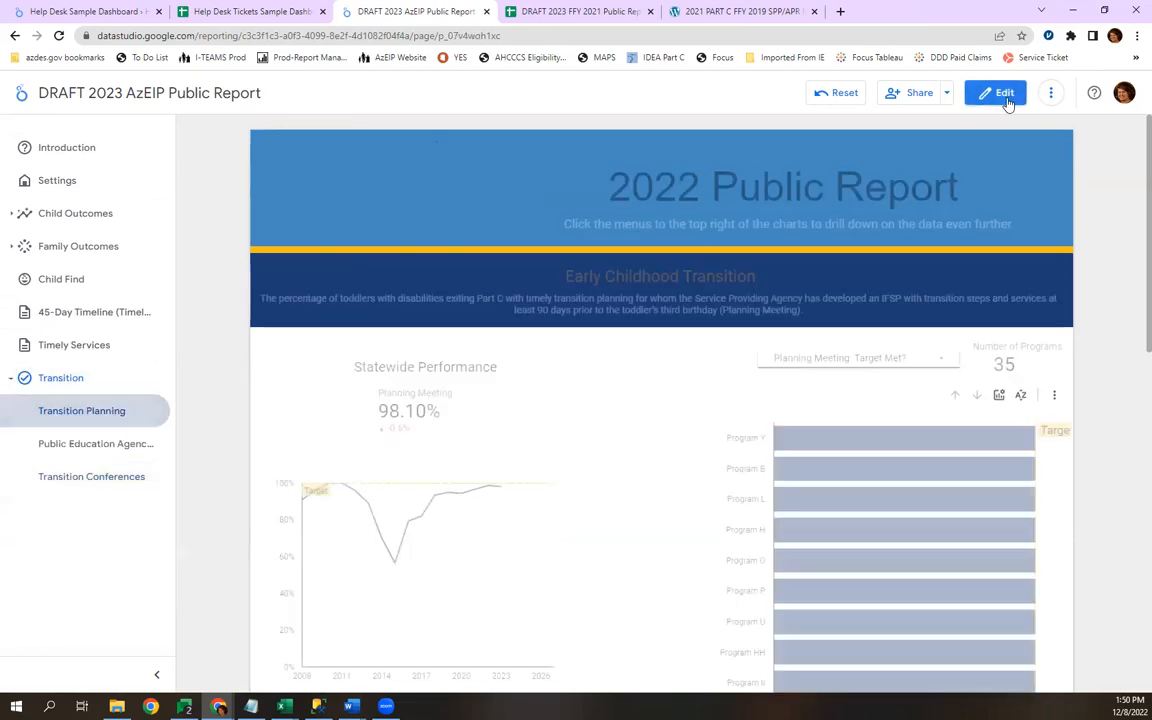
Return to edit mode and set the report's navigation type to Tab.
{"action": "left_click", "coordinate": [1003, 95]}
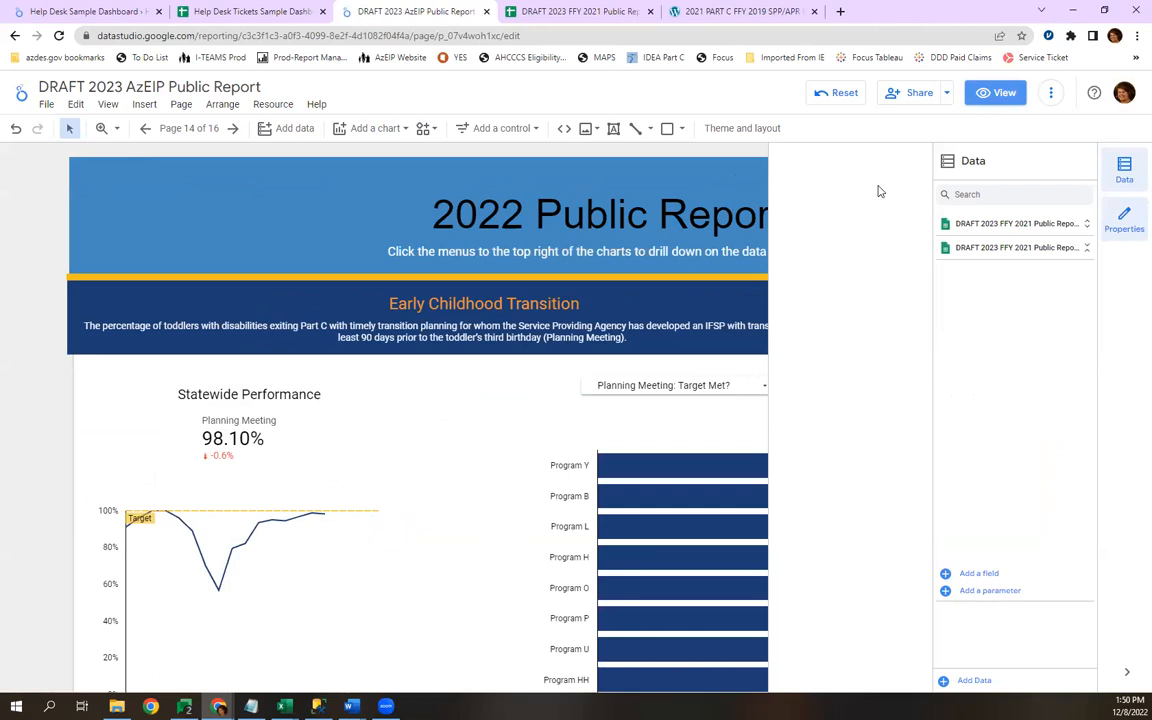
{"action": "left_click", "coordinate": [746, 131]}
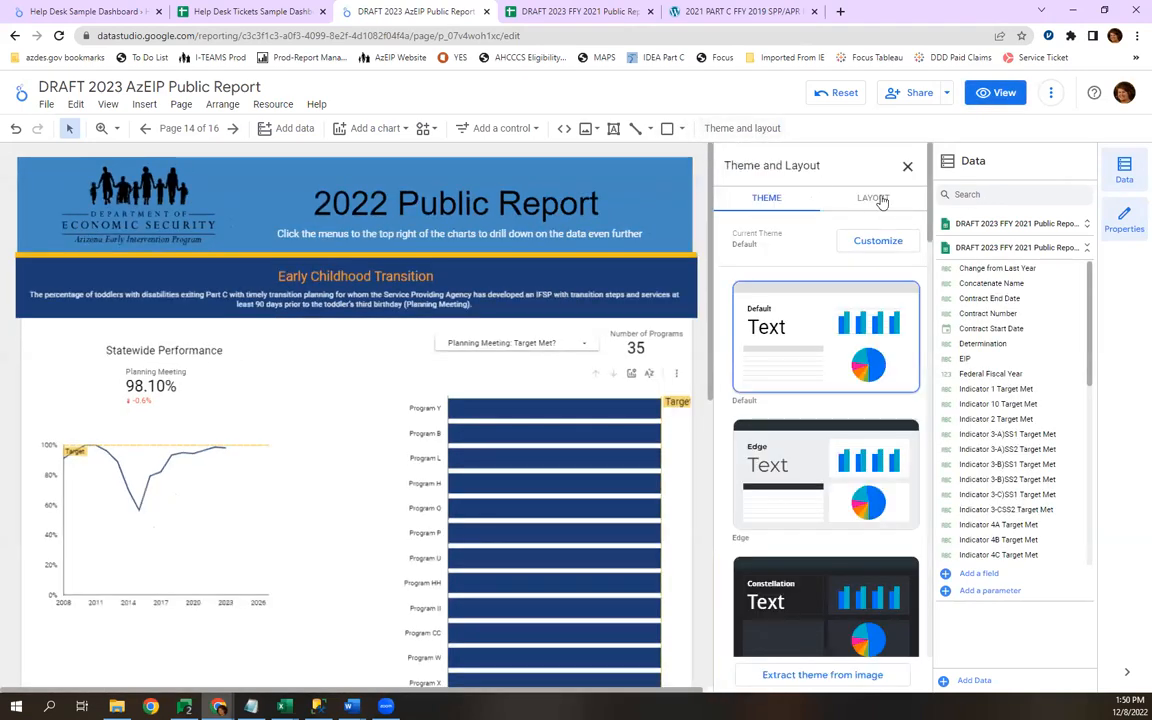
{"action": "left_click", "coordinate": [873, 198]}
{"action": "left_click", "coordinate": [768, 317]}
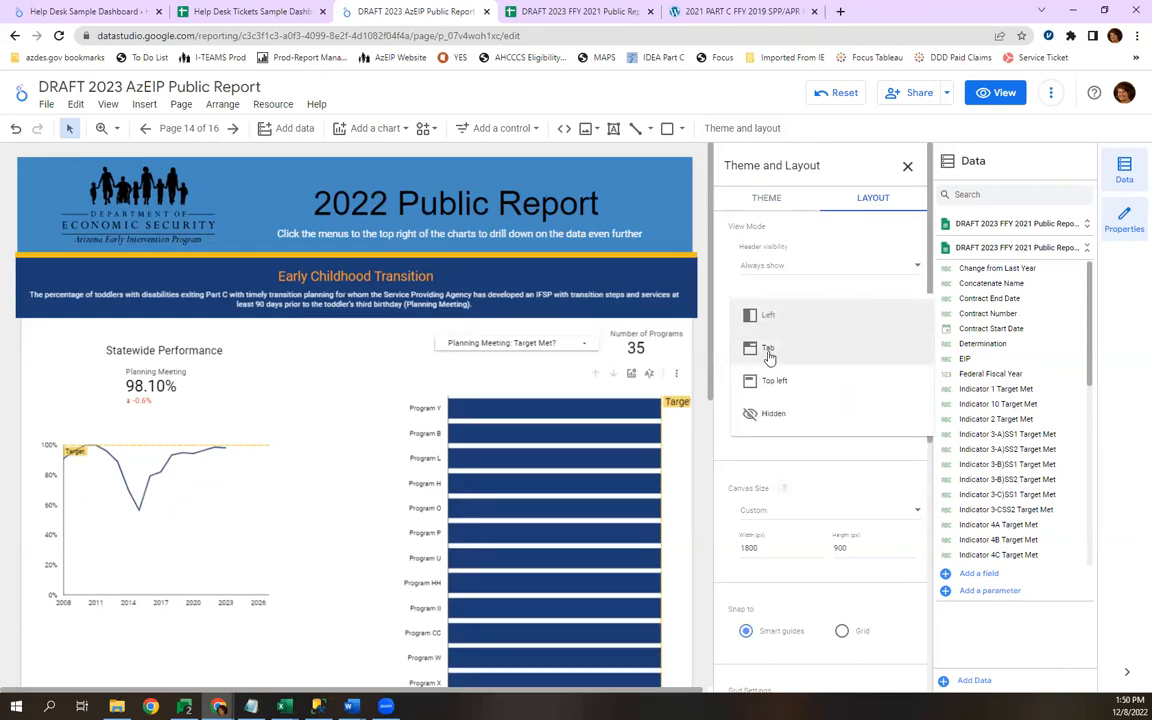
{"action": "left_click", "coordinate": [769, 358]}
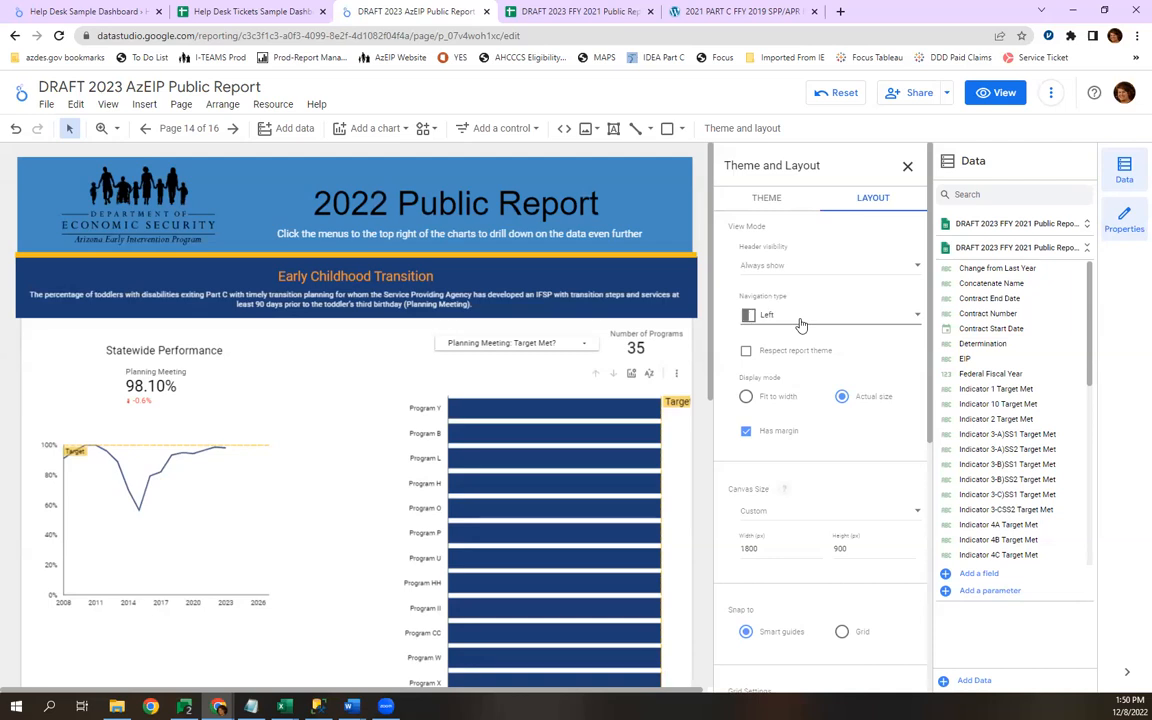
{"action": "left_click", "coordinate": [801, 325]}
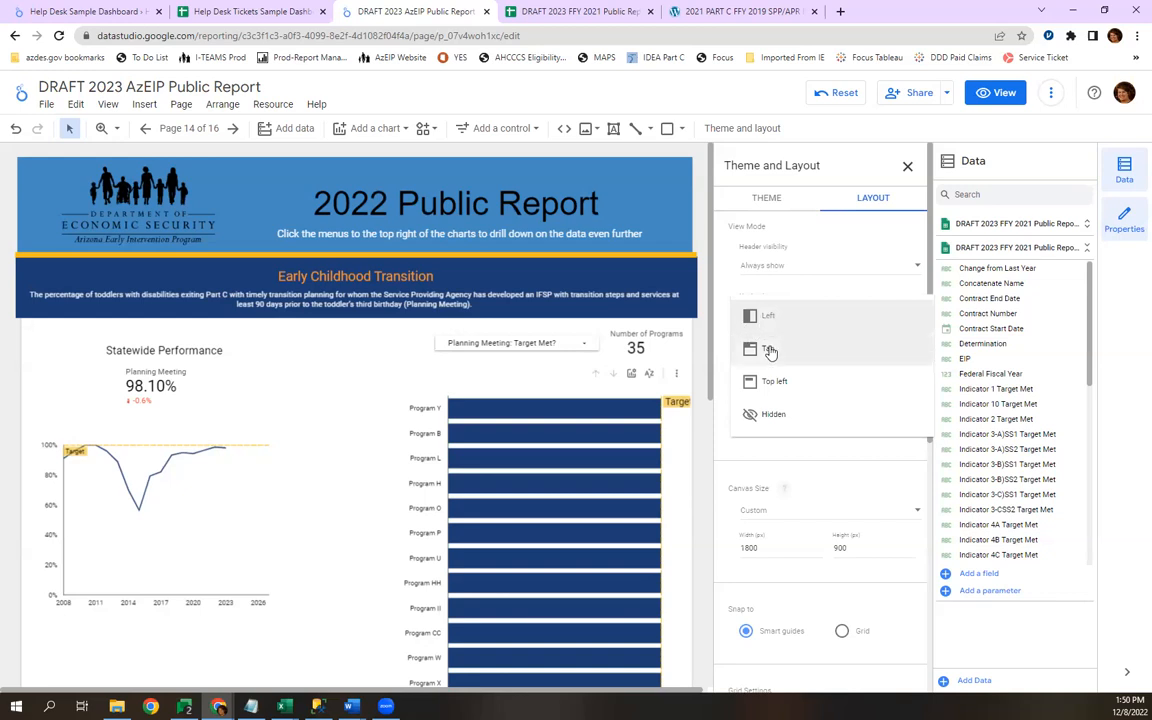
{"action": "left_click", "coordinate": [771, 348]}
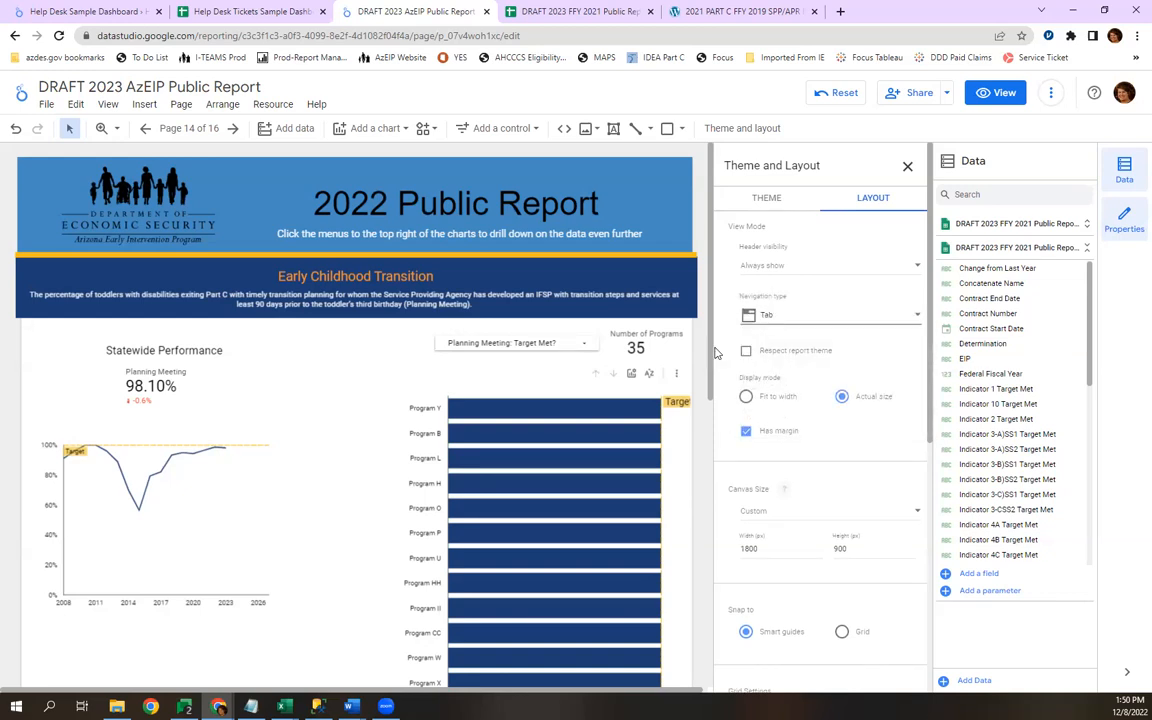
Switch to view mode, examine the list of pages under Family Outcomes and return to editing.
{"action": "left_click", "coordinate": [985, 97]}
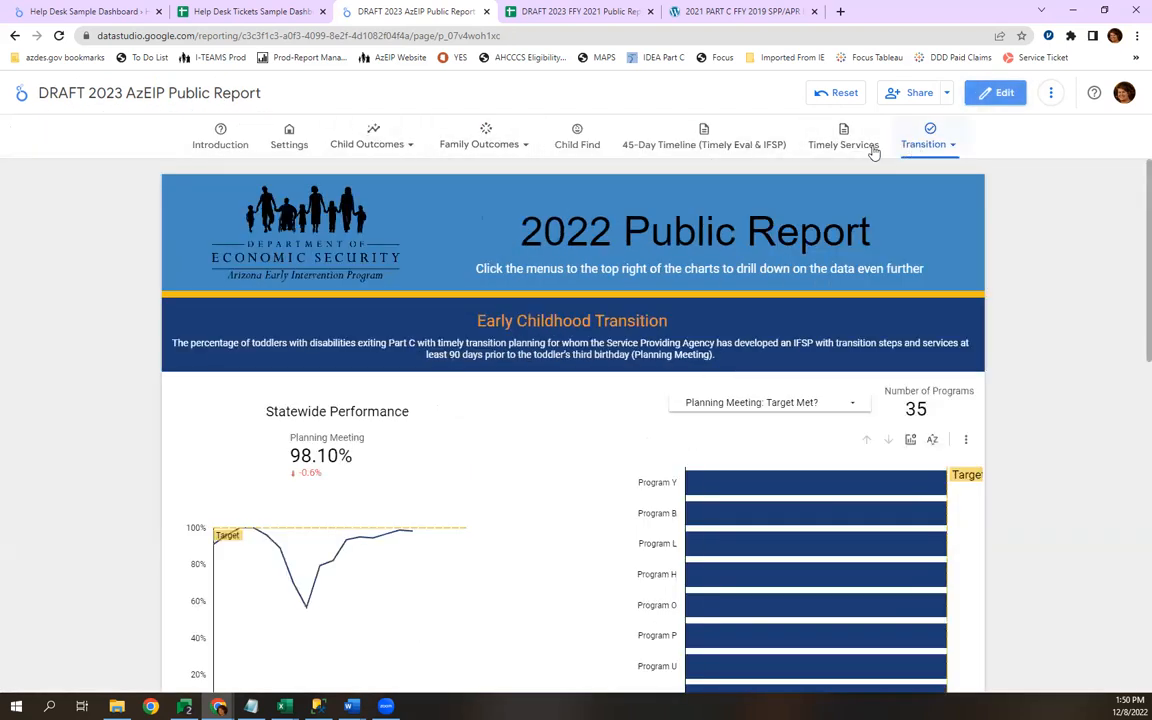
{"action": "left_click", "coordinate": [488, 140]}
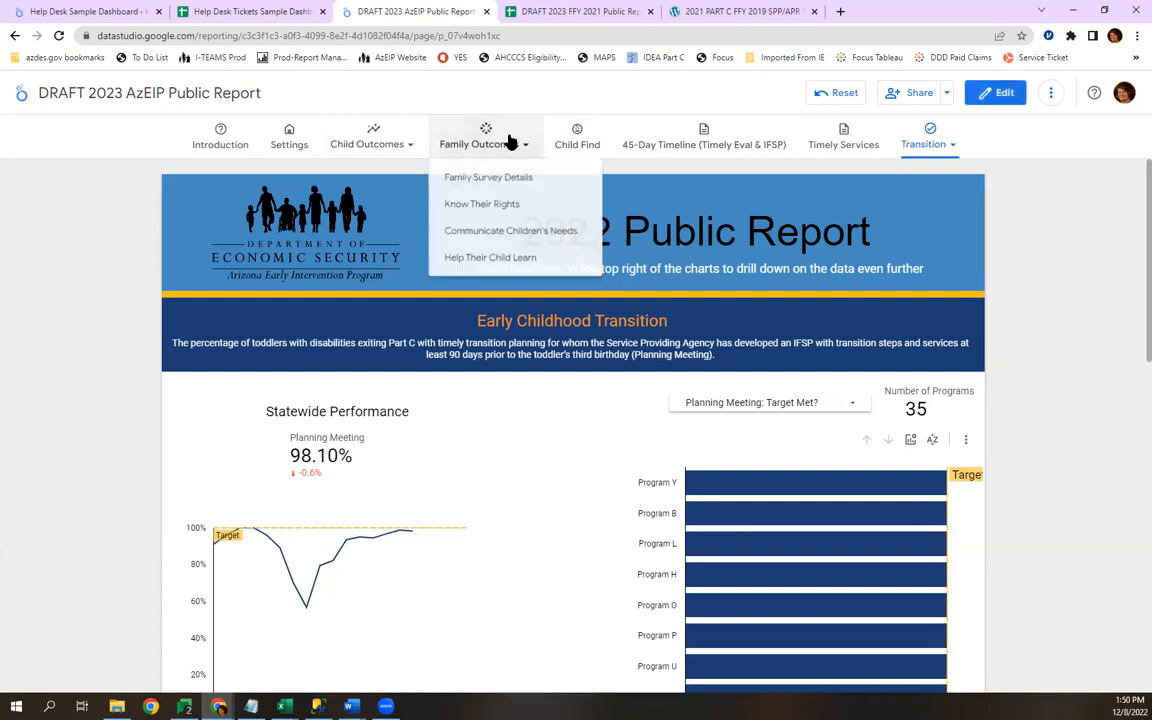
{"action": "left_click", "coordinate": [992, 94]}
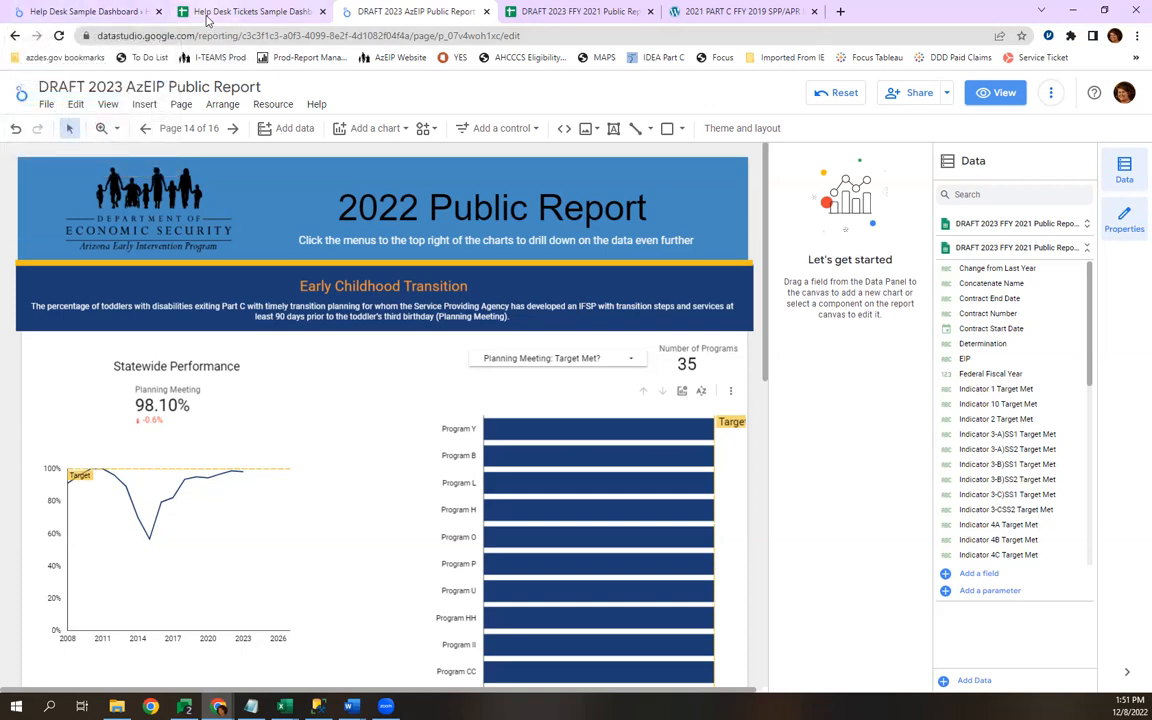
Select the Planning Meeting scorecard under Statewide Performance and examine its chart type among the available ones.
{"action": "mouse_move", "coordinate": [208, 17]}
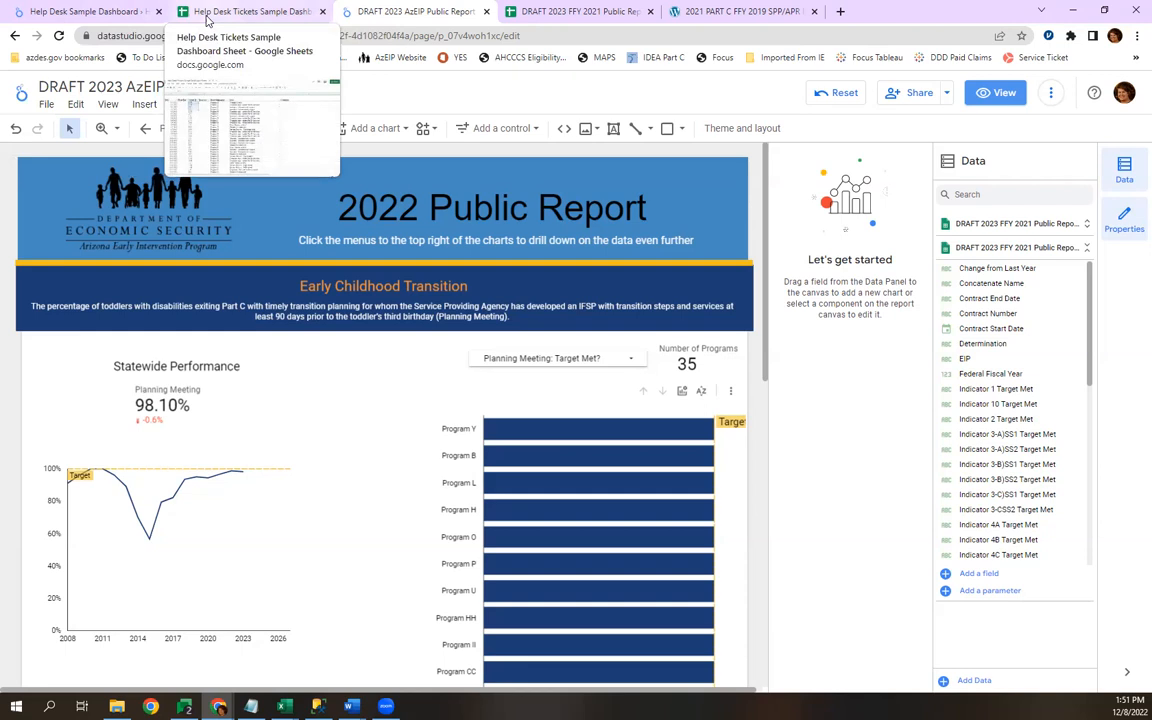
{"action": "mouse_move", "coordinate": [78, 13]}
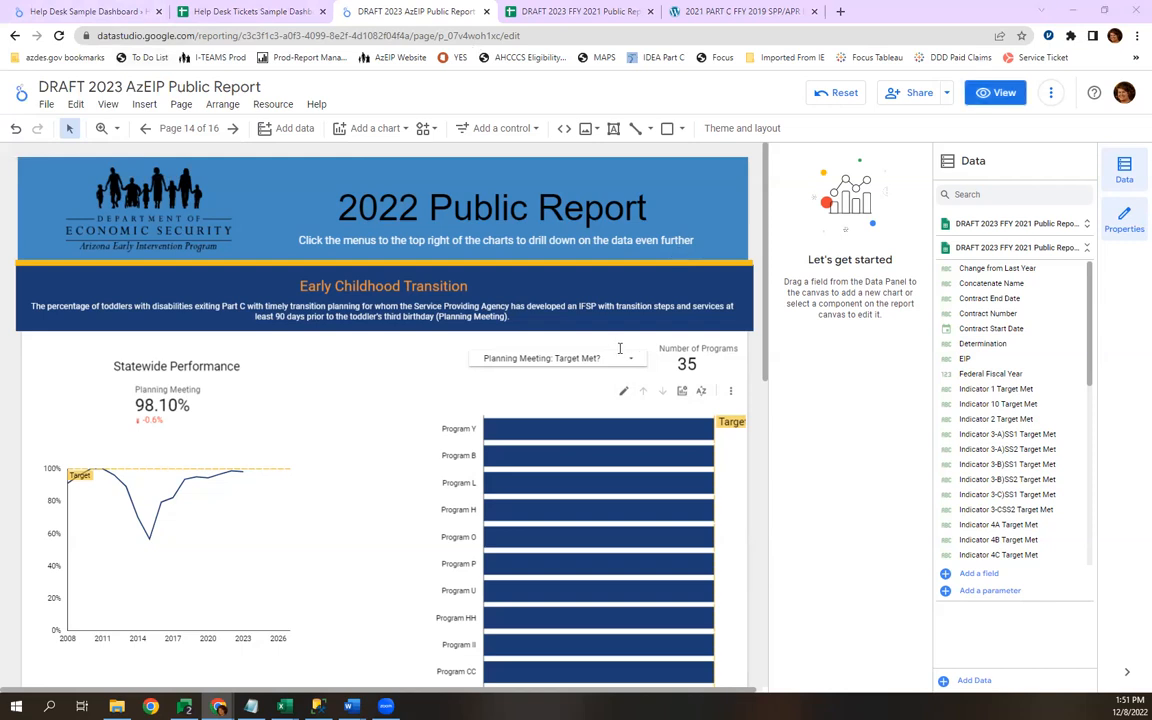
{"action": "left_click", "coordinate": [296, 364]}
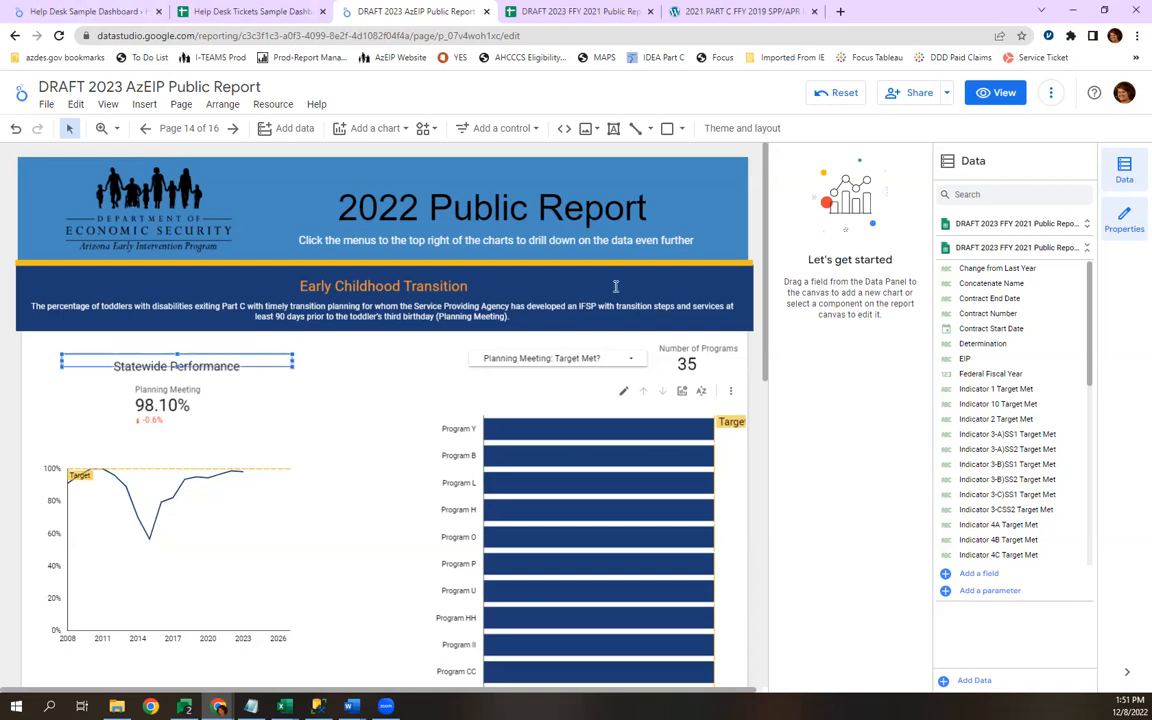
{"action": "left_click", "coordinate": [148, 403]}
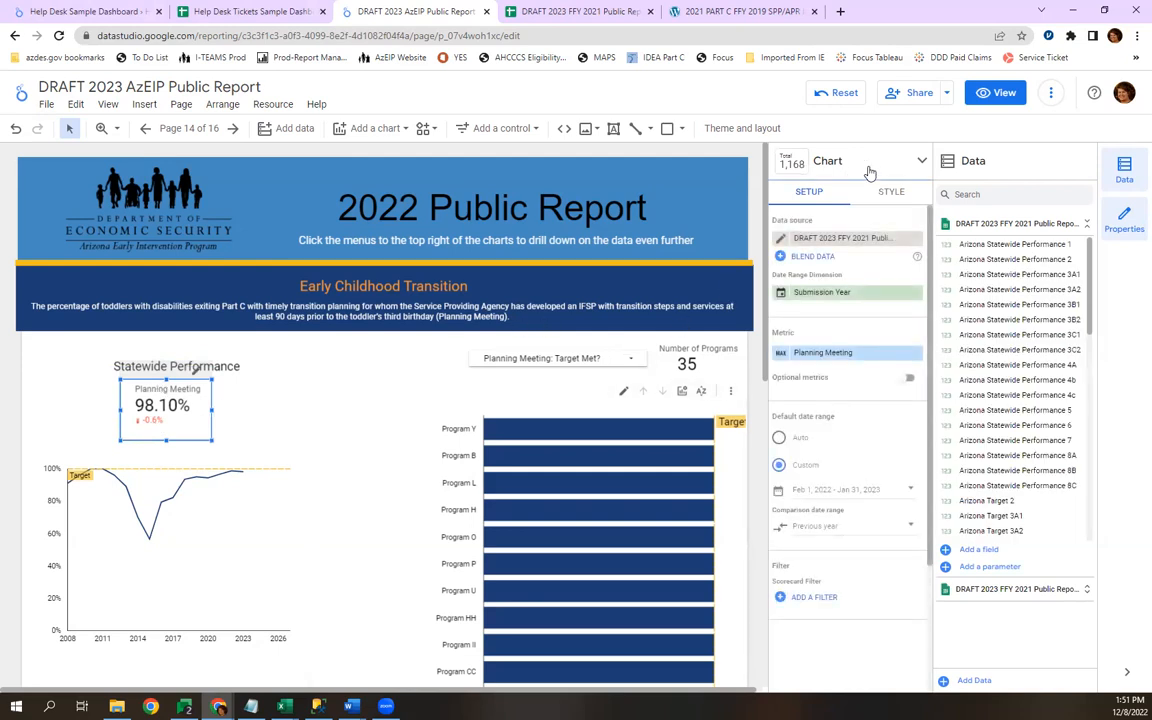
{"action": "left_click", "coordinate": [921, 164]}
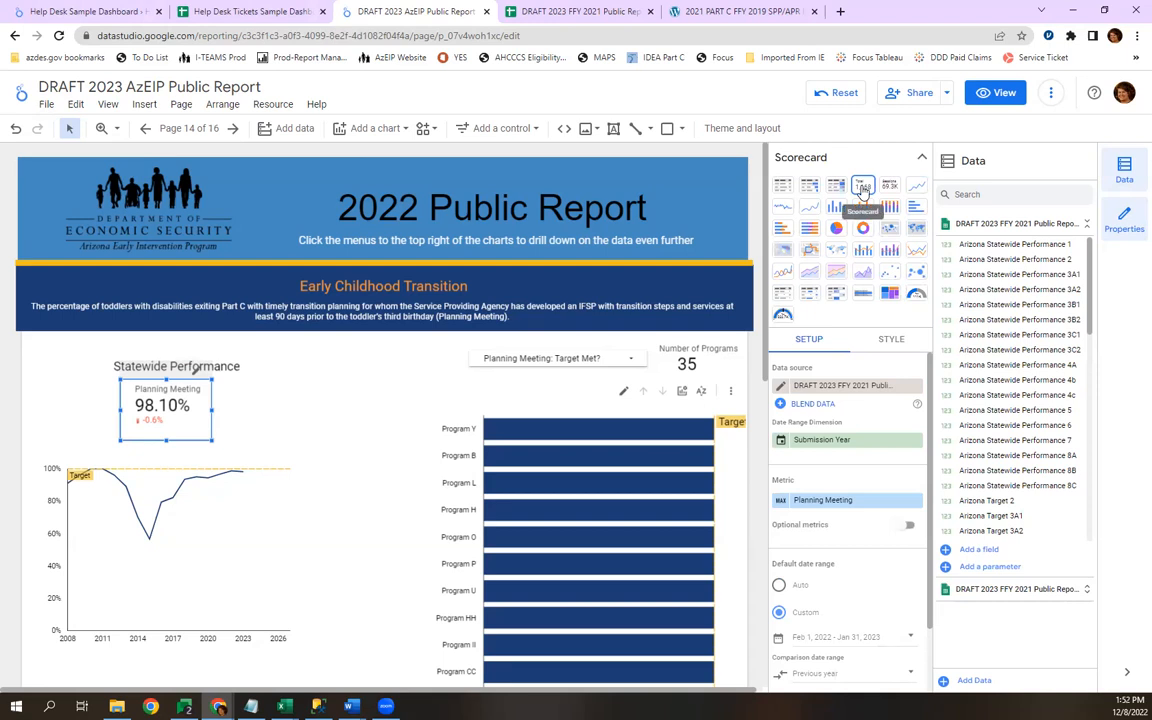
{"action": "left_click", "coordinate": [924, 162]}
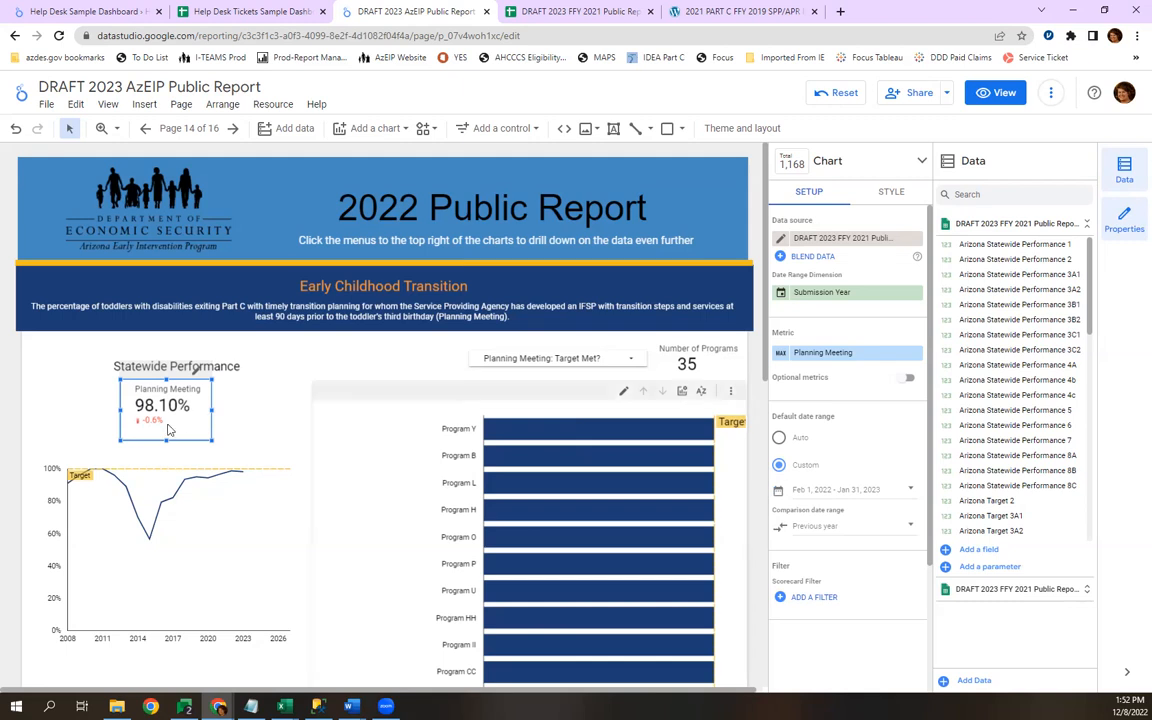
Apply the scorecard's custom date range of Feb 1, 2022 to Jan 31, 2023 with Previous year as the comparison date range.
{"action": "left_click", "coordinate": [896, 492]}
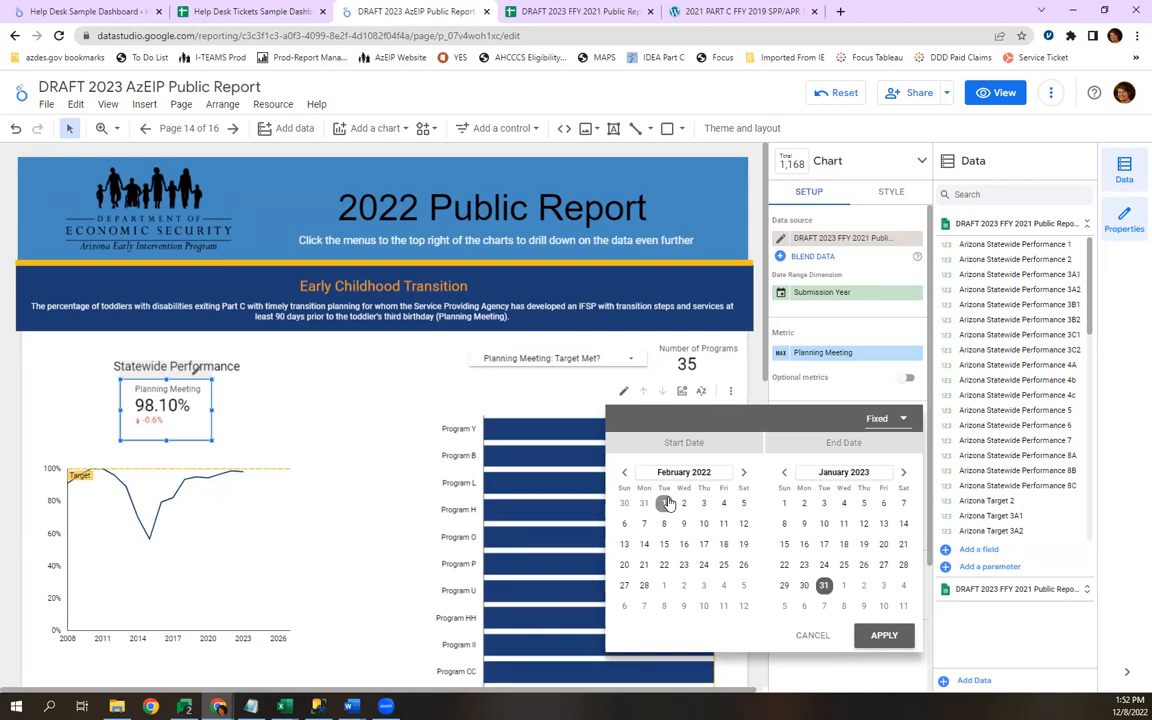
{"action": "left_click", "coordinate": [883, 637]}
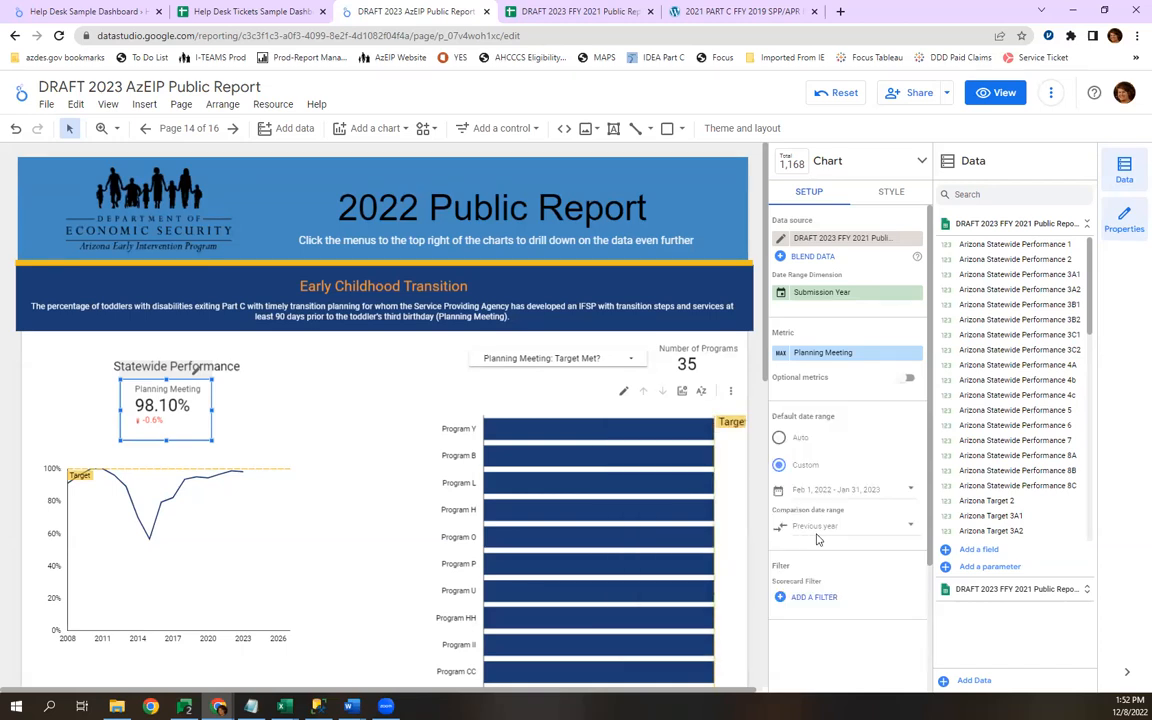
{"action": "left_click", "coordinate": [858, 527]}
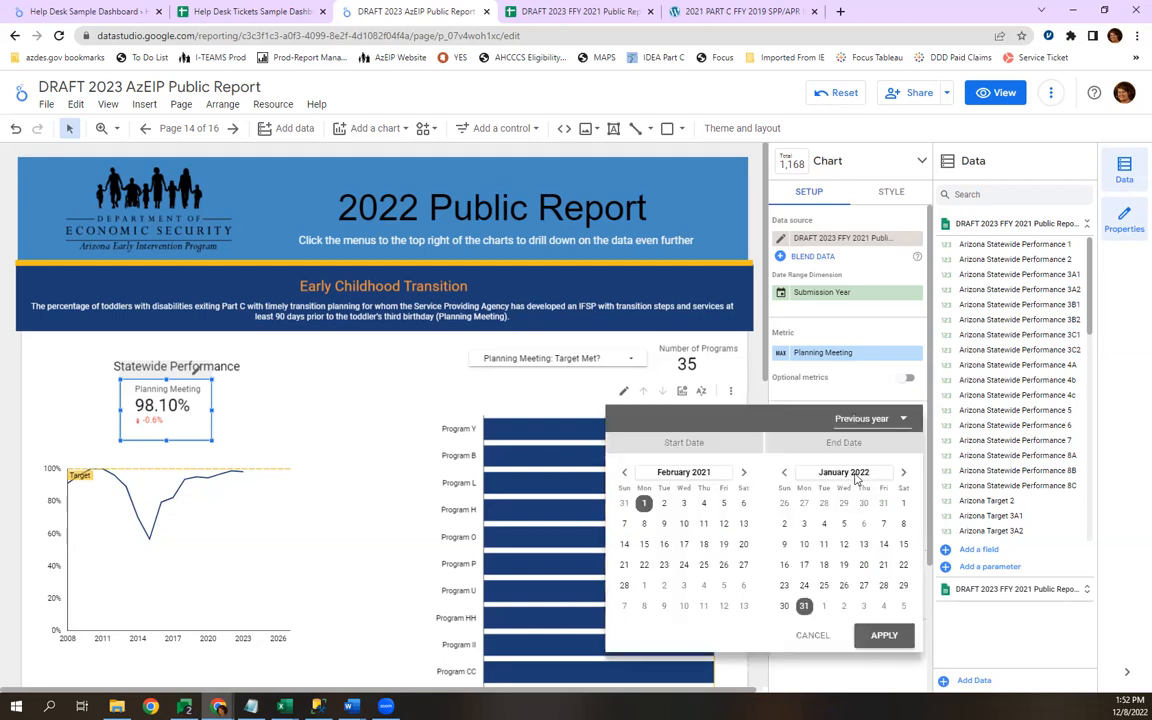
{"action": "left_click", "coordinate": [864, 421]}
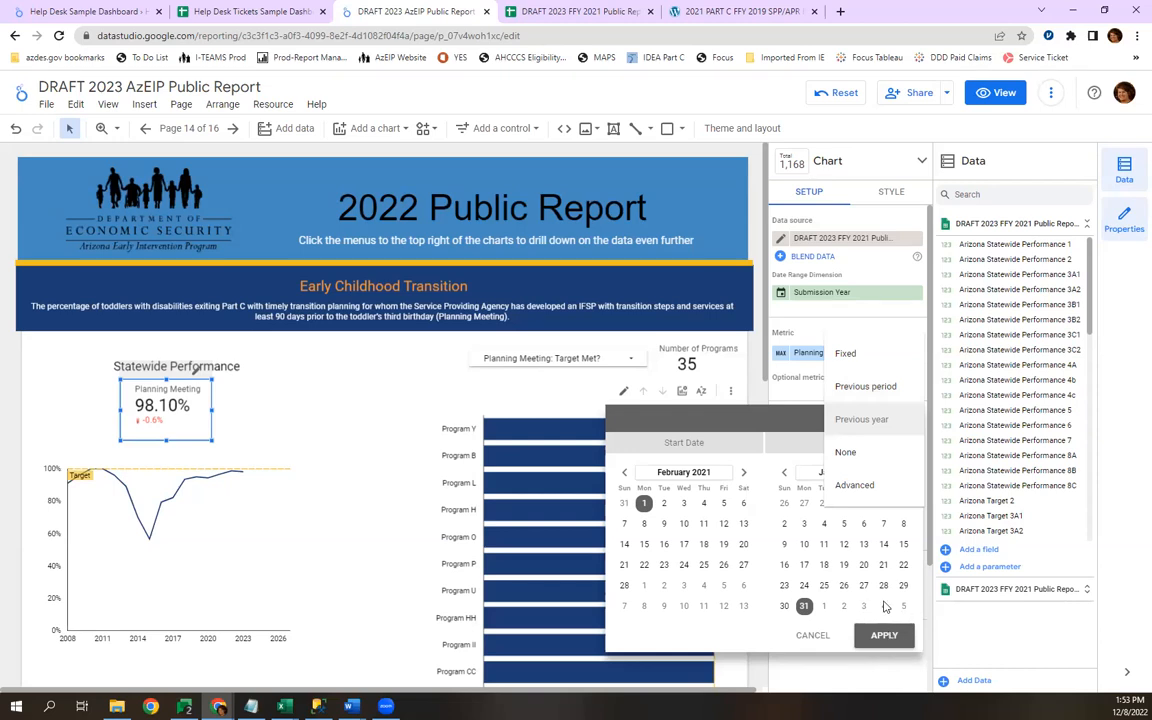
{"action": "left_click", "coordinate": [884, 638]}
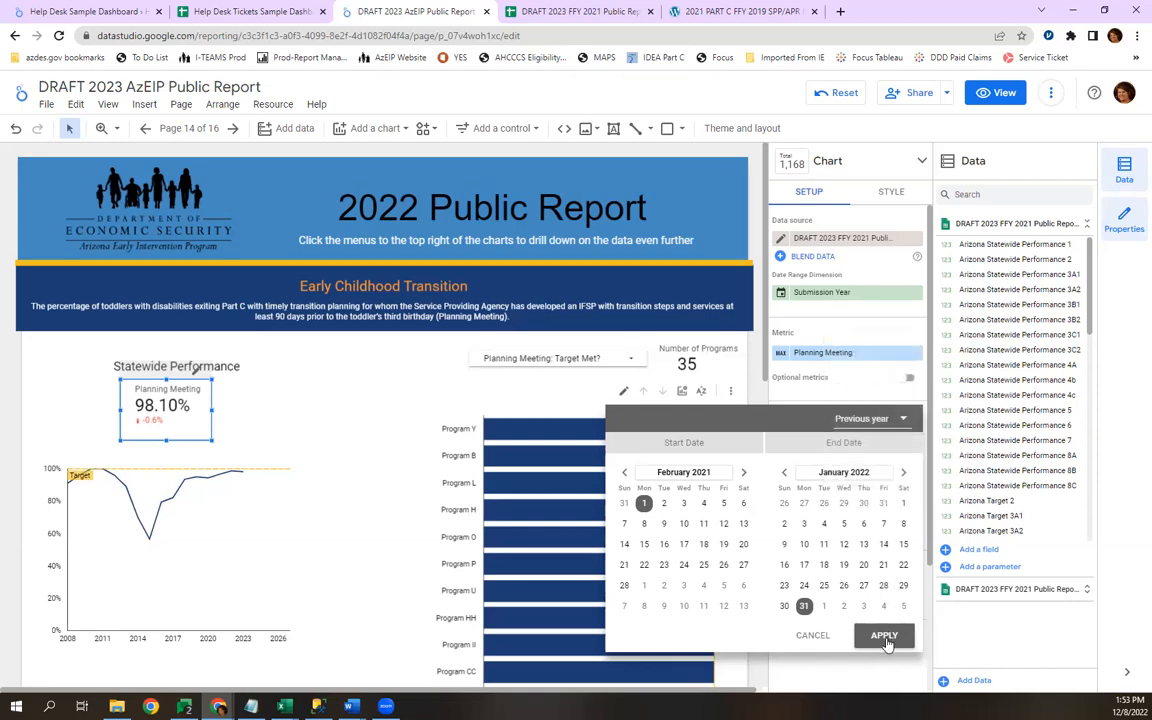
{"action": "left_click", "coordinate": [884, 638]}
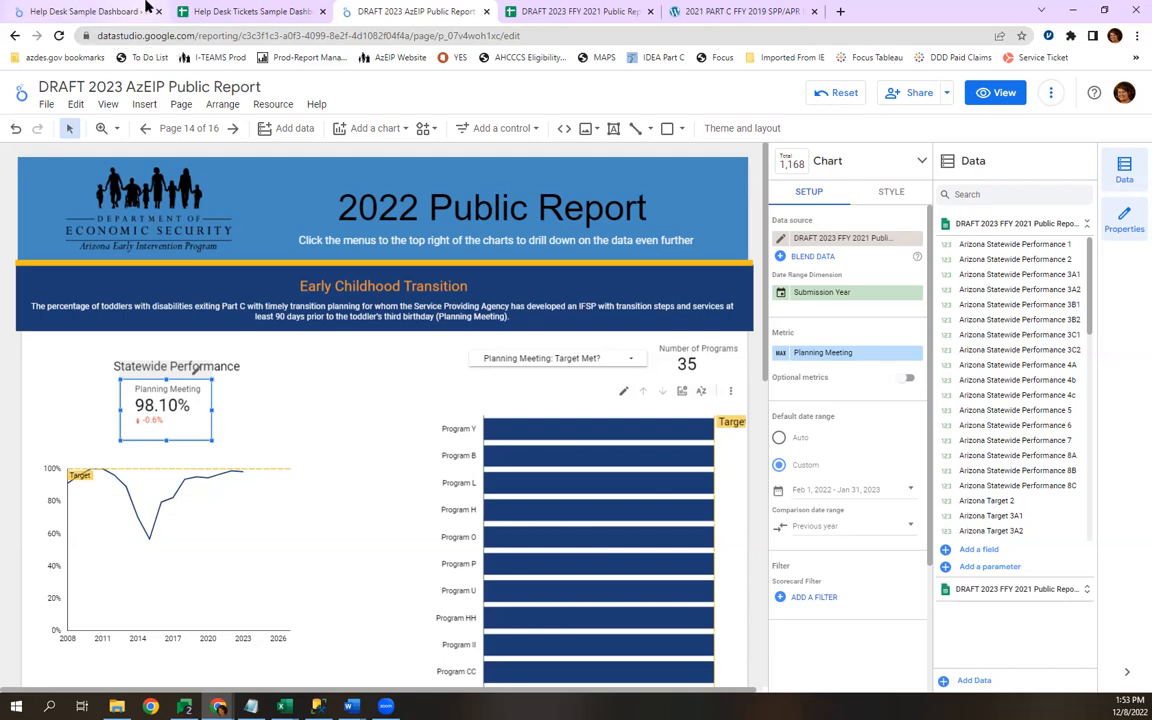
Switch to the Help Desk Tickets Sample Dashboard Sheet, check the Help Desk Sample Dashboard, and return to the end of the tickets list.
{"action": "mouse_move", "coordinate": [147, 8]}
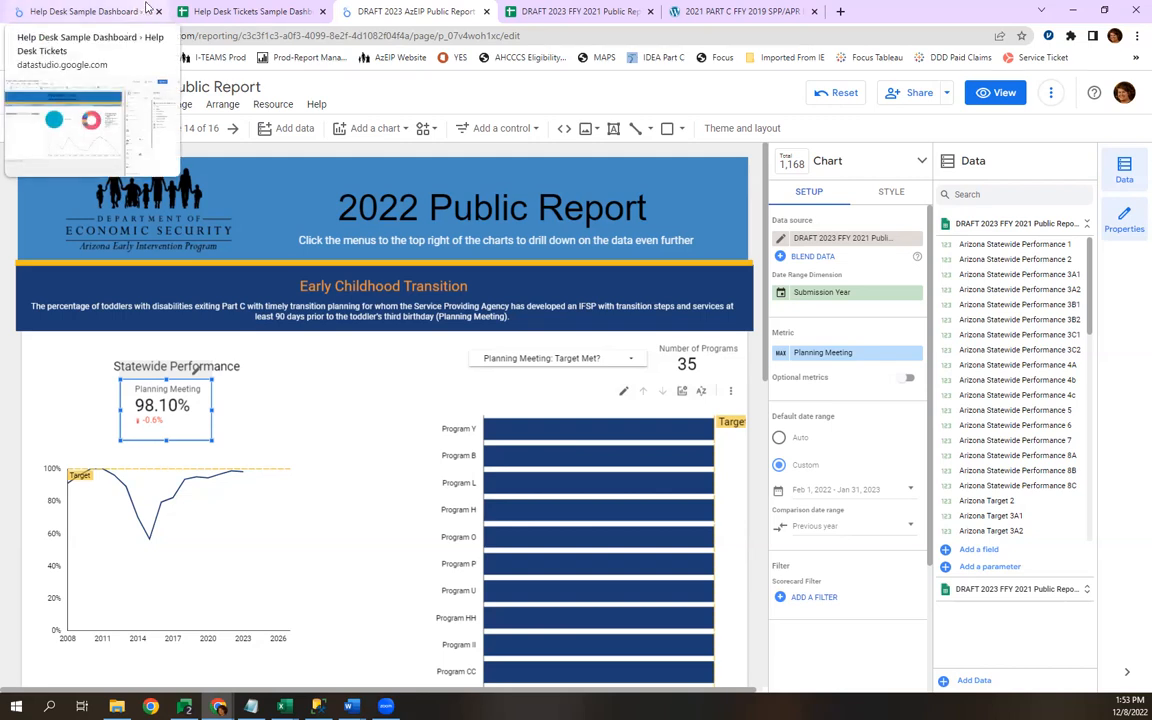
{"action": "left_click", "coordinate": [245, 12]}
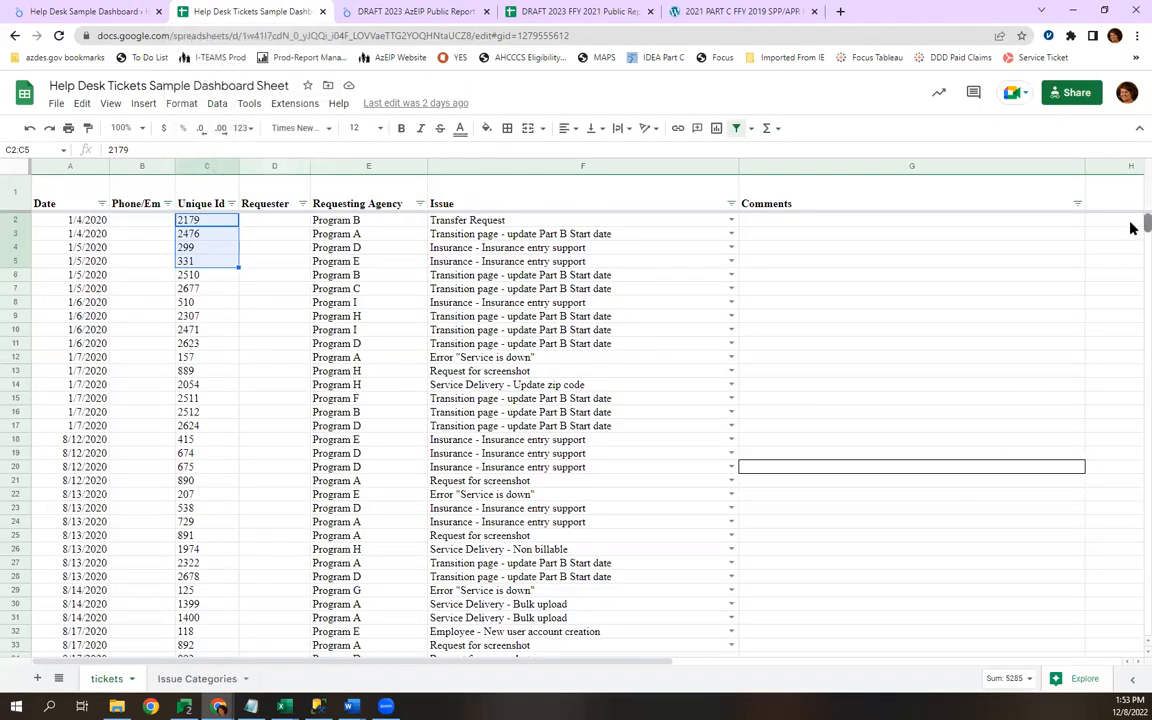
{"action": "scroll", "coordinate": [1131, 228], "scroll_direction": "down", "scroll_amount": 20}
{"action": "scroll", "coordinate": [1133, 350], "scroll_direction": "down", "scroll_amount": 20}
{"action": "left_click", "coordinate": [94, 18]}
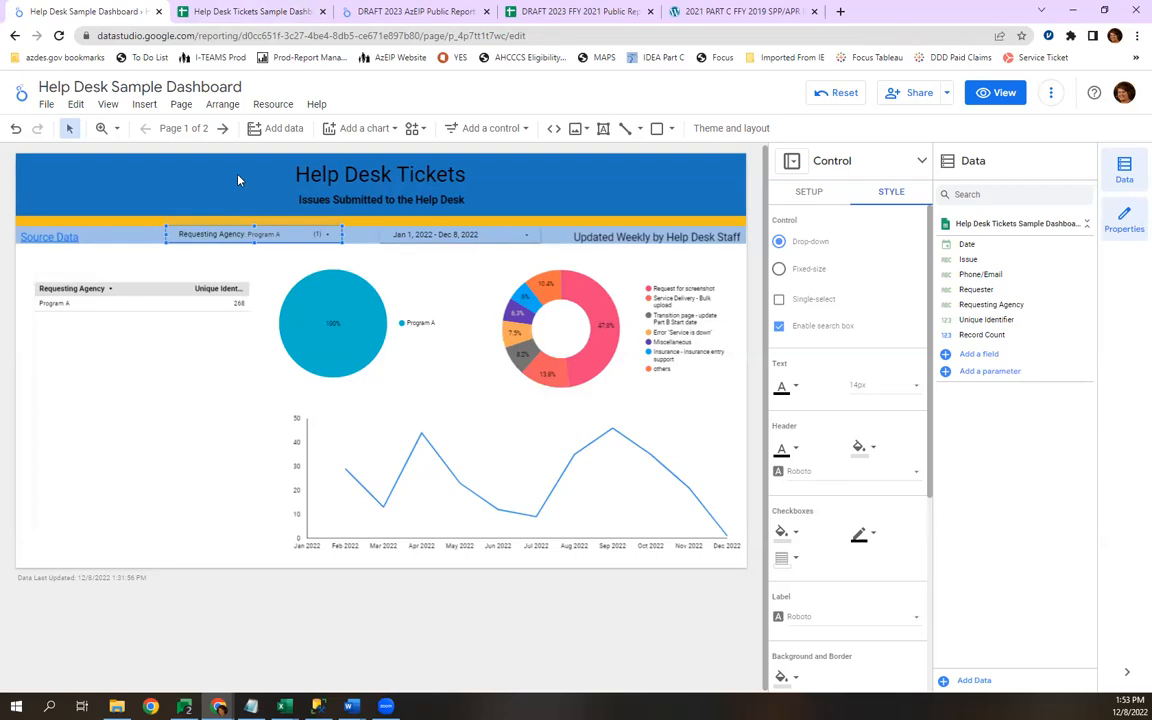
{"action": "key", "text": "ctrl+Tab"}
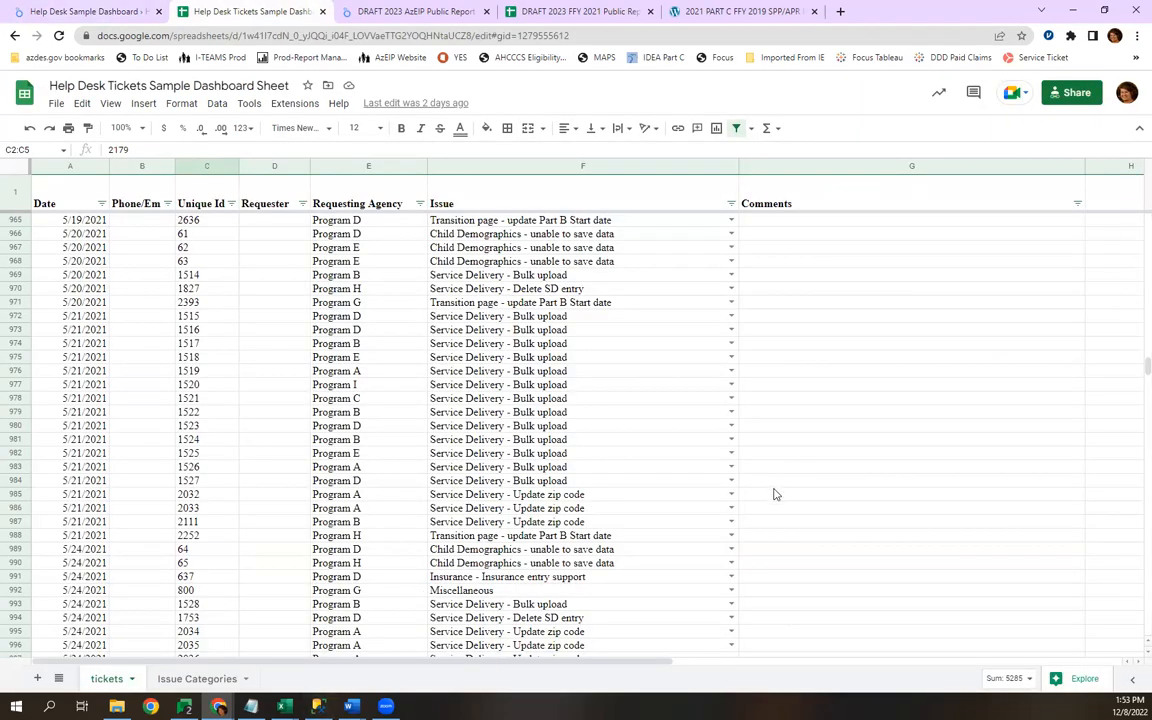
{"action": "scroll", "coordinate": [773, 494], "scroll_direction": "down", "scroll_amount": 15}
{"action": "left_click_drag", "start_coordinate": [1131, 387], "coordinate": [1133, 628]}
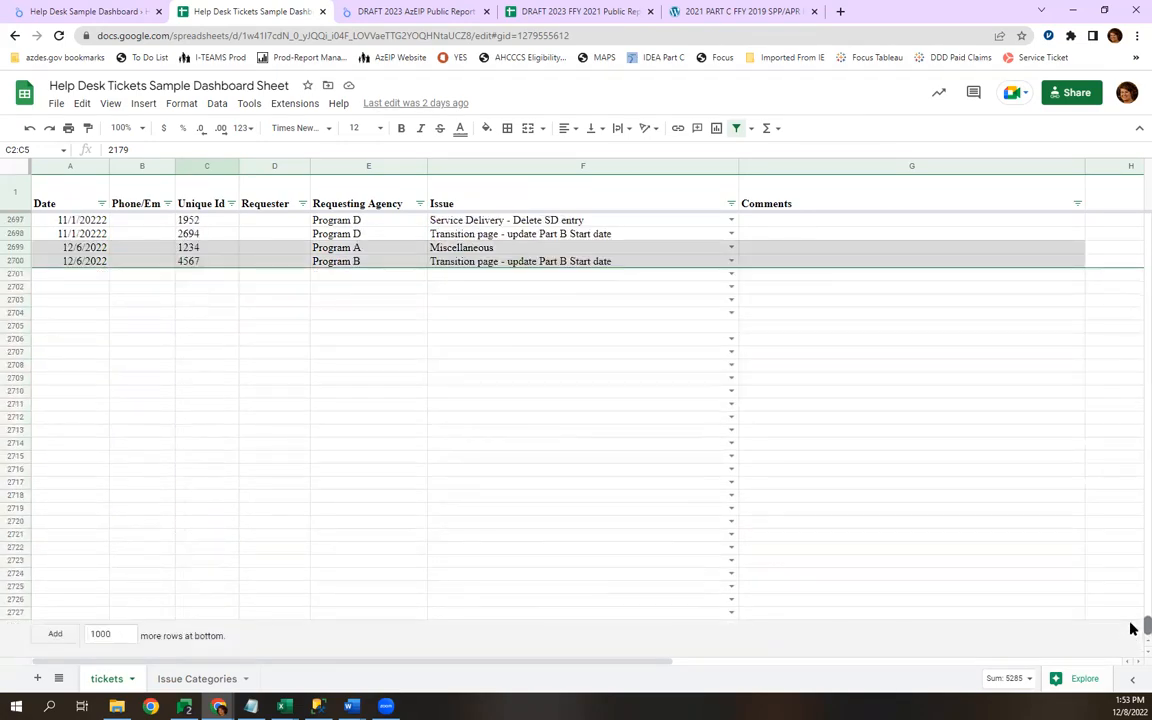
Start a new ticket in row 2701 with the date 12/8/22 and the unique ID 1234.
{"action": "left_click", "coordinate": [62, 362]}
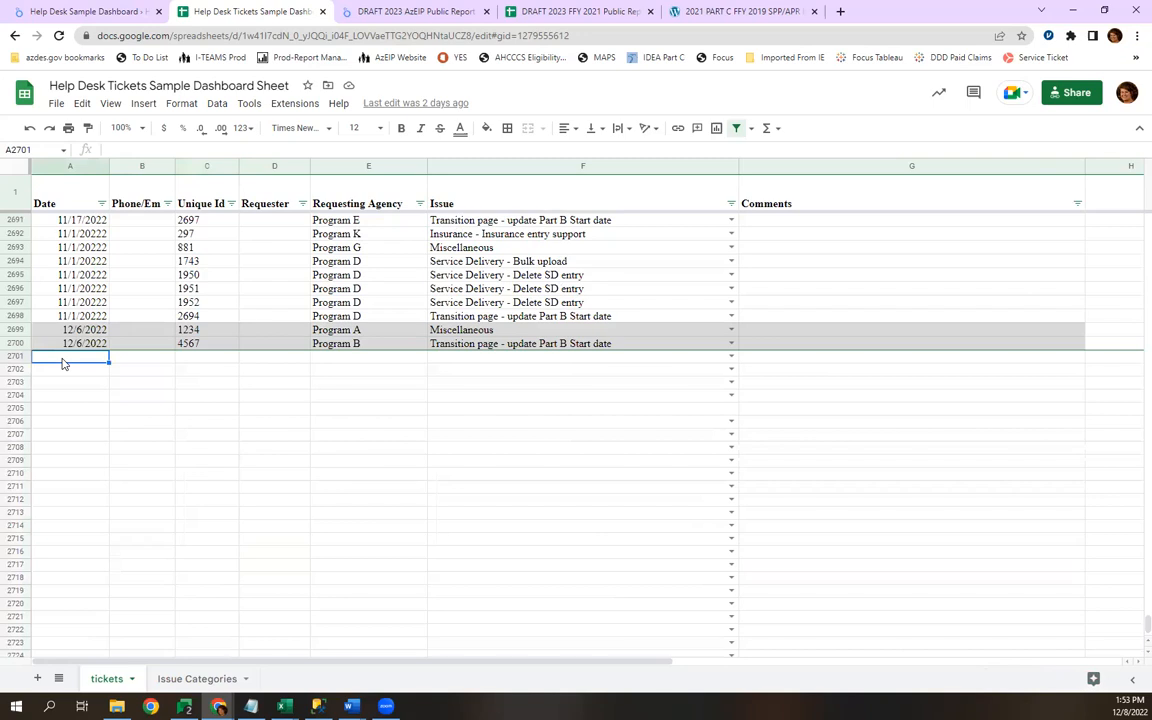
{"action": "type", "text": "12/8/22"}
{"action": "key", "text": "Tab"}
{"action": "key", "text": "Tab"}
{"action": "type", "text": "1234"}
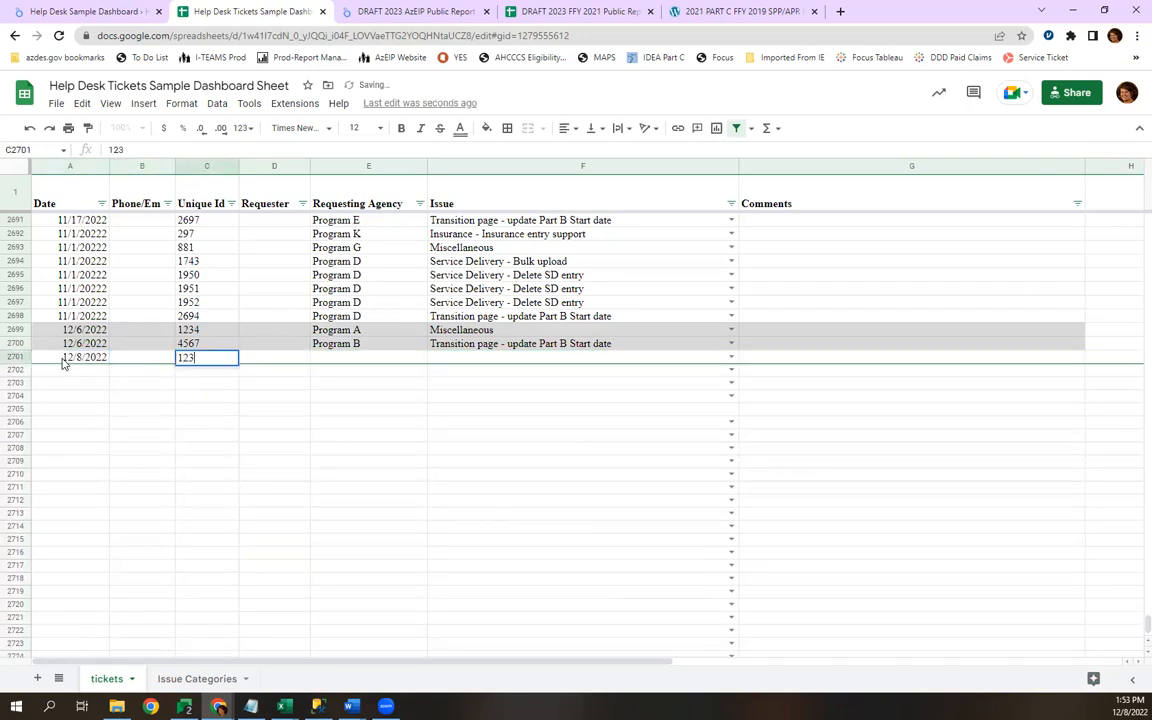
{"action": "key", "text": "Tab"}
{"action": "key", "text": "Tab"}
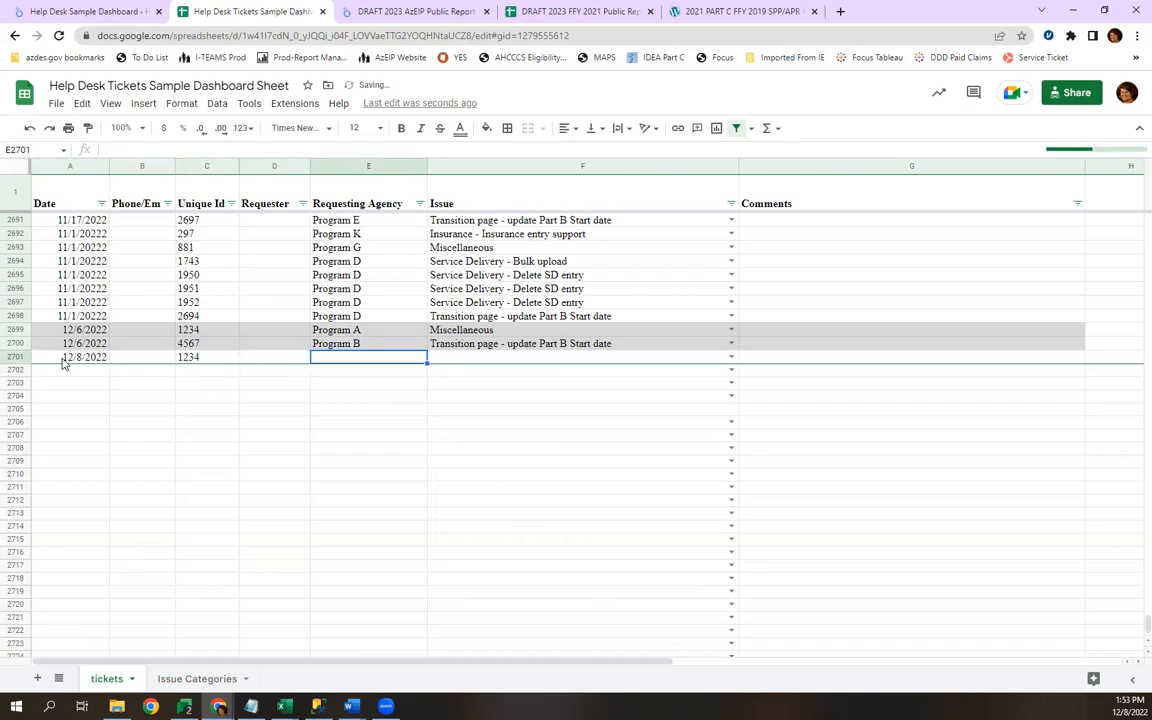
Set the new ticket's requesting agency to Program A and its issue to Employee - Account Lock out.
{"action": "type", "text": "Program A"}
{"action": "key", "text": "Tab"}
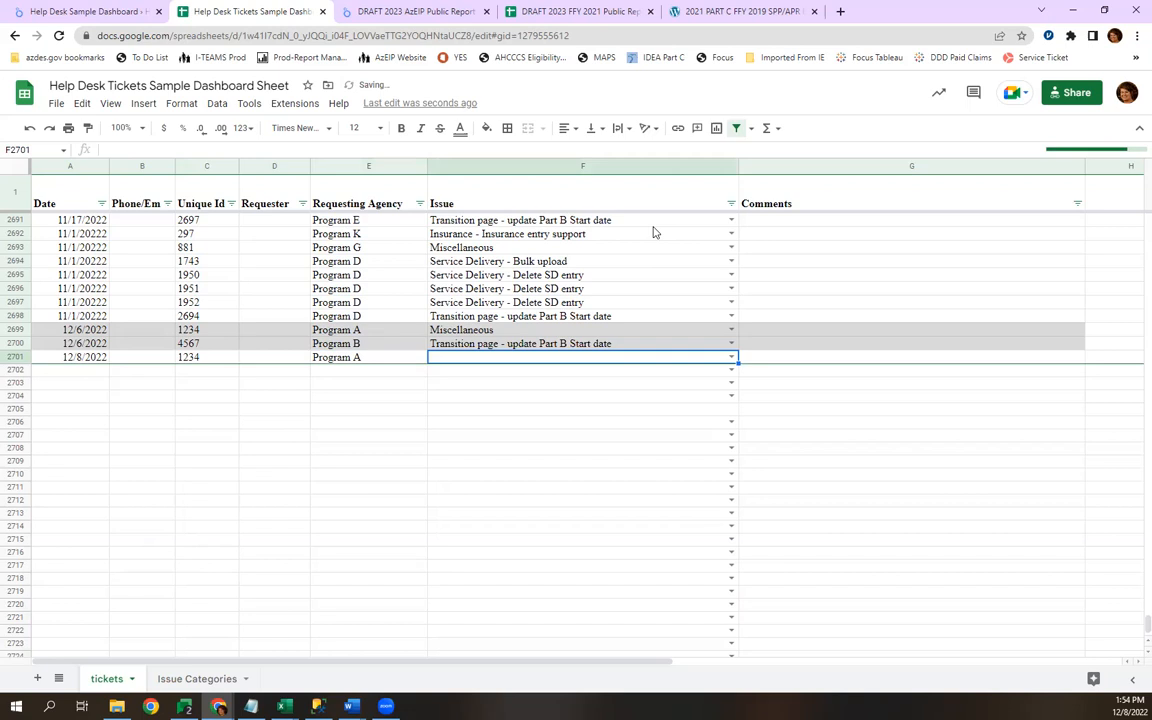
{"action": "left_click", "coordinate": [732, 358]}
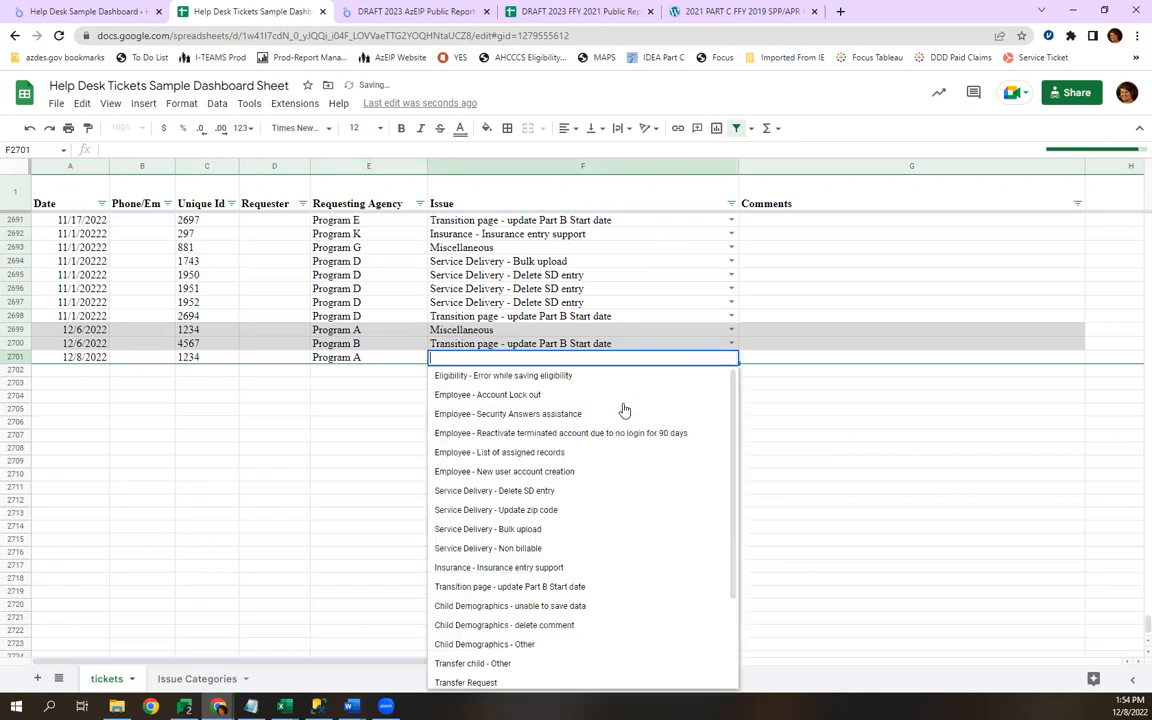
{"action": "left_click", "coordinate": [619, 405]}
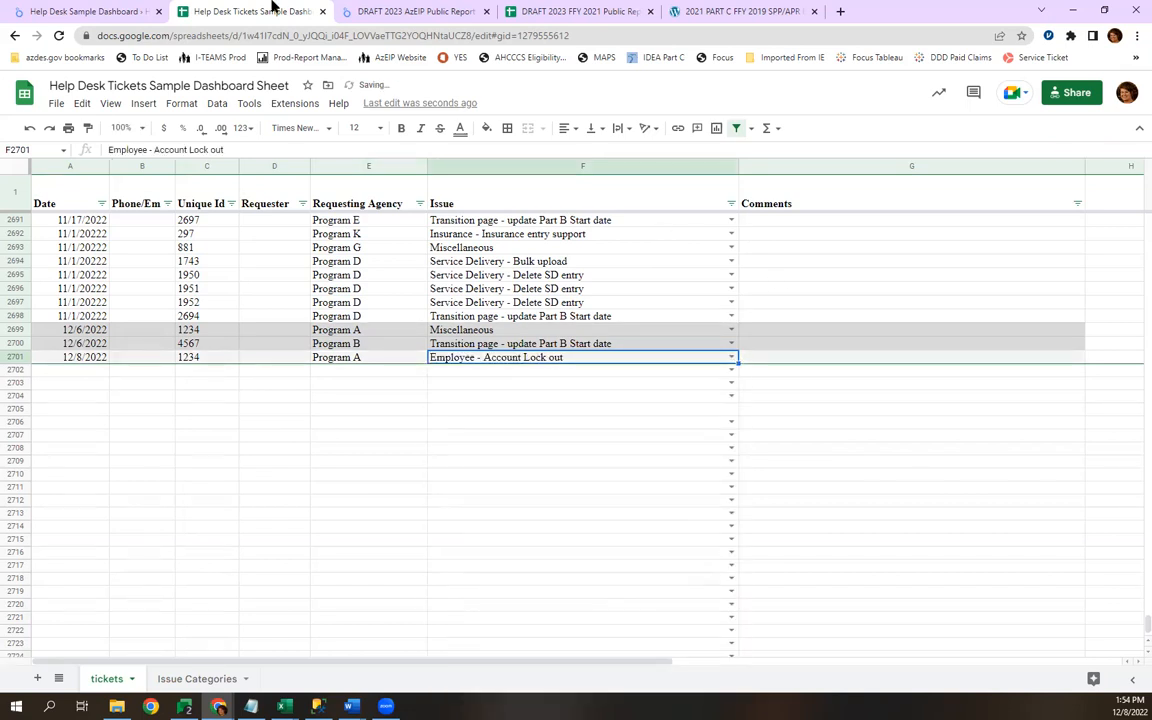
Switch to the Help Desk Sample Dashboard and refresh its data.
{"action": "left_click", "coordinate": [90, 14]}
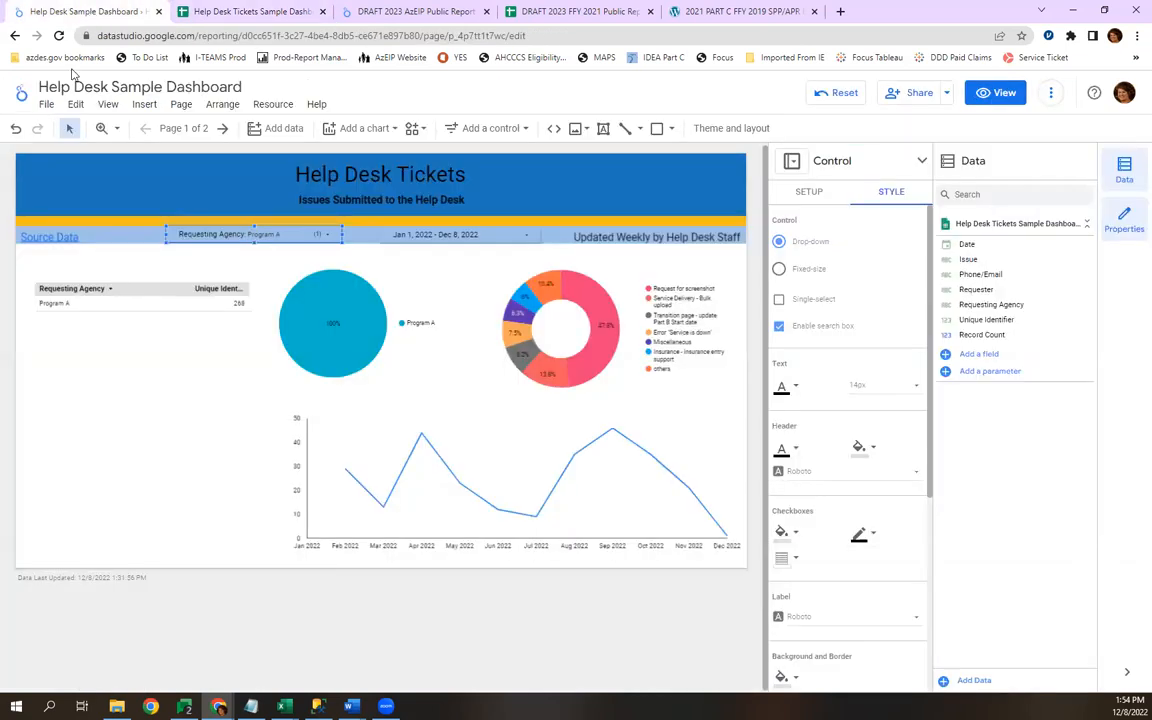
{"action": "mouse_move", "coordinate": [357, 336]}
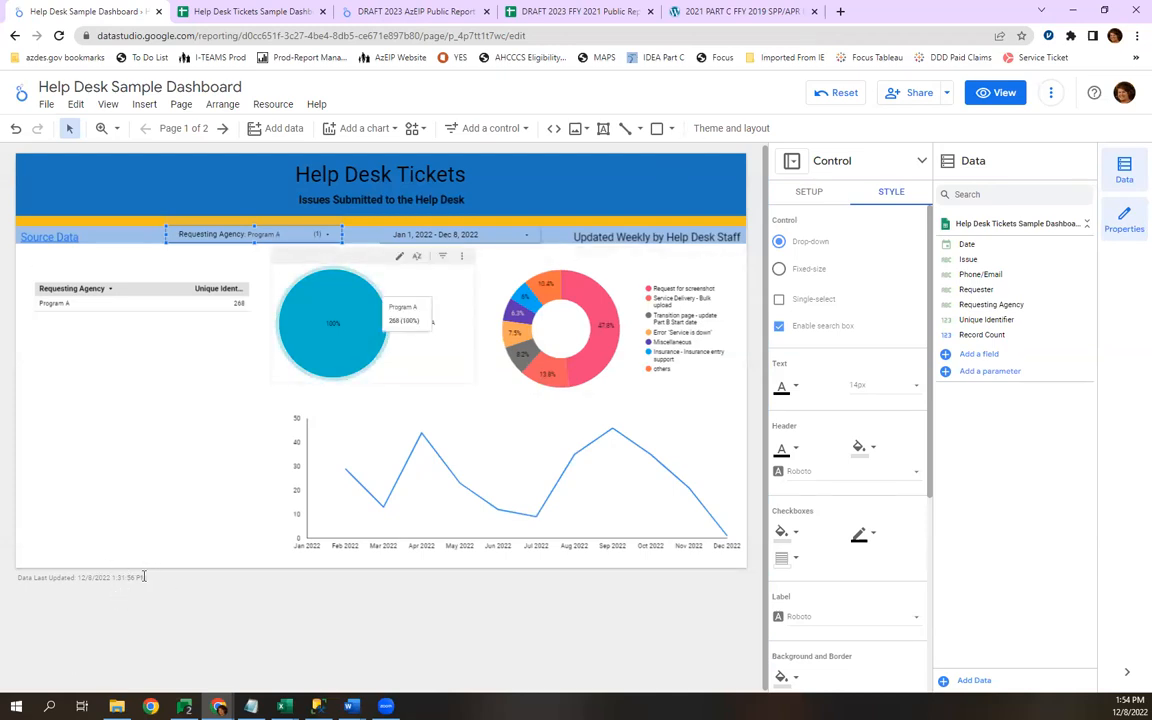
{"action": "left_click", "coordinate": [1051, 94]}
{"action": "left_click", "coordinate": [1066, 125]}
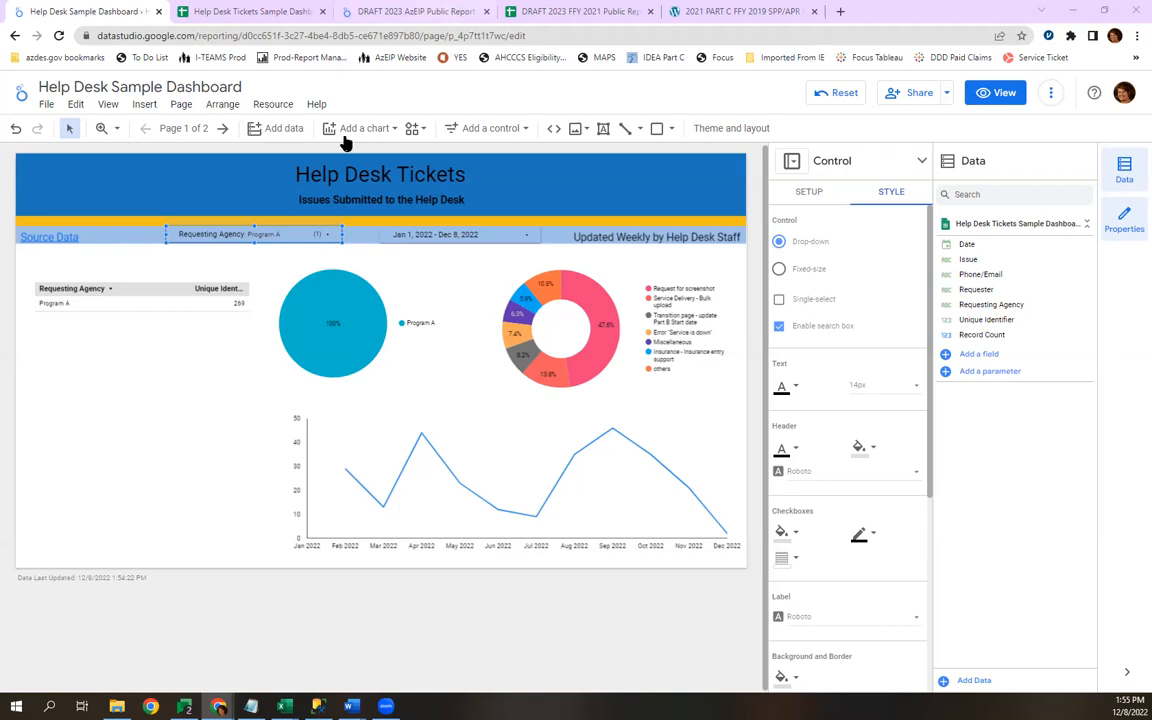
In the DRAFT 2023 AzEIP Public Report, set the type of the program bar chart's Program Indicator 8A metric to Numeric Percent.
{"action": "left_click", "coordinate": [374, 12]}
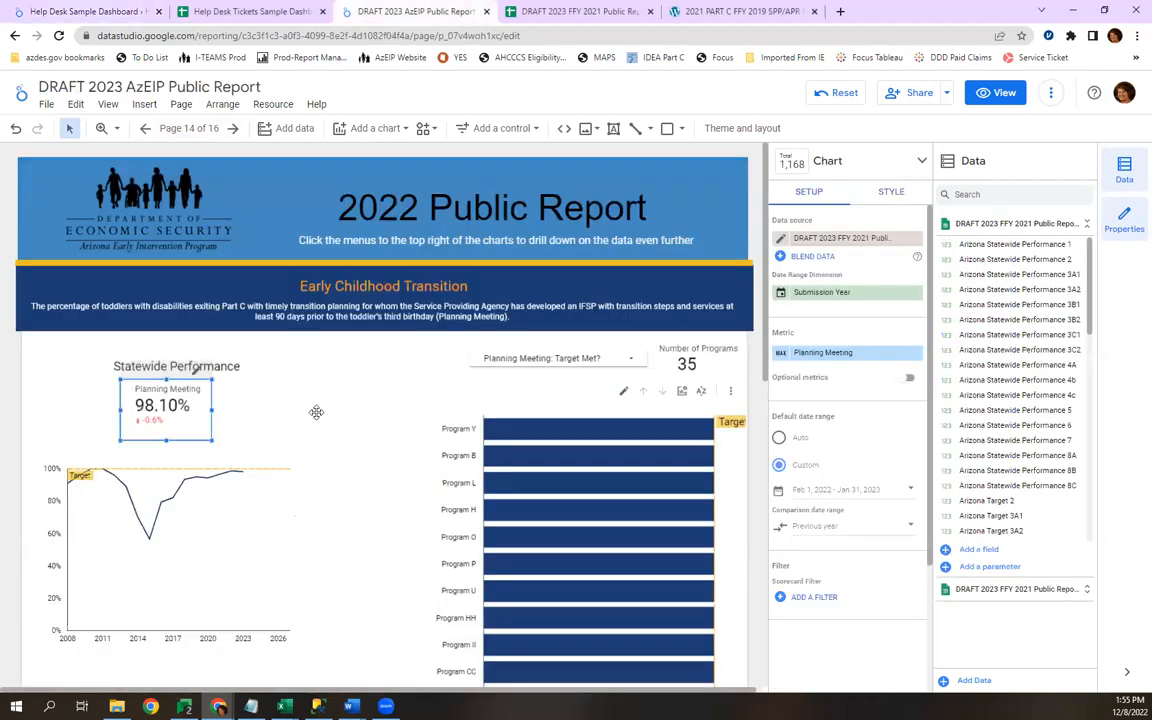
{"action": "scroll", "coordinate": [505, 540], "scroll_direction": "down", "scroll_amount": 10}
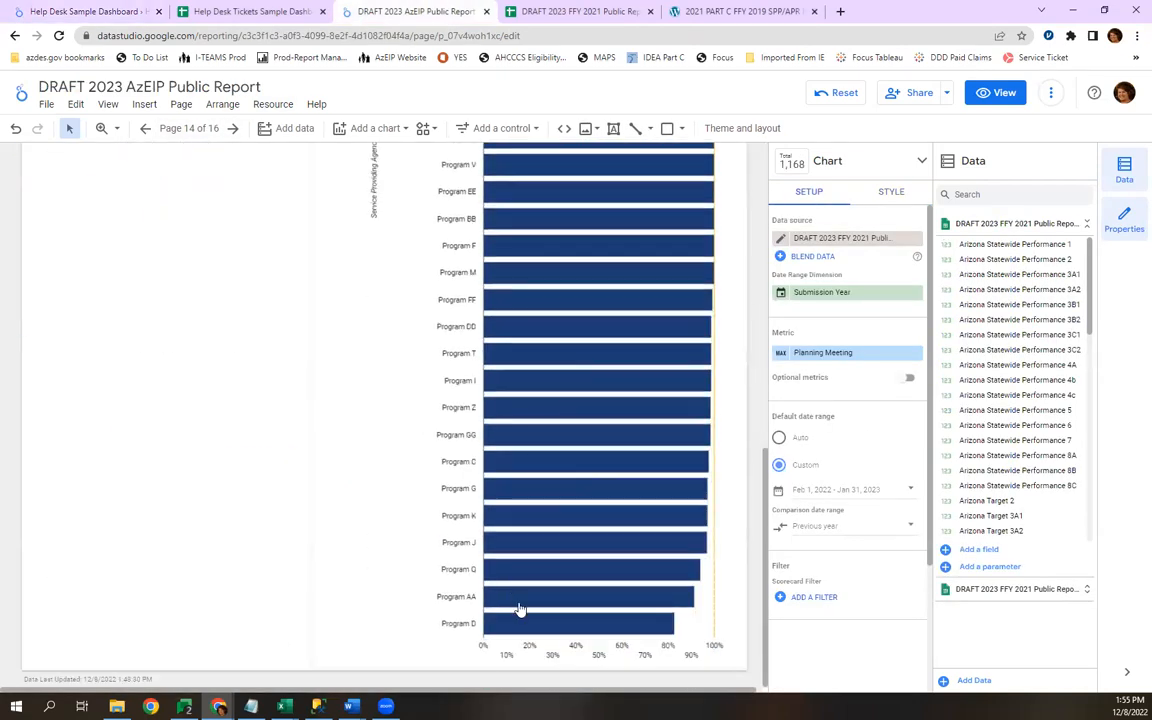
{"action": "left_click", "coordinate": [524, 643]}
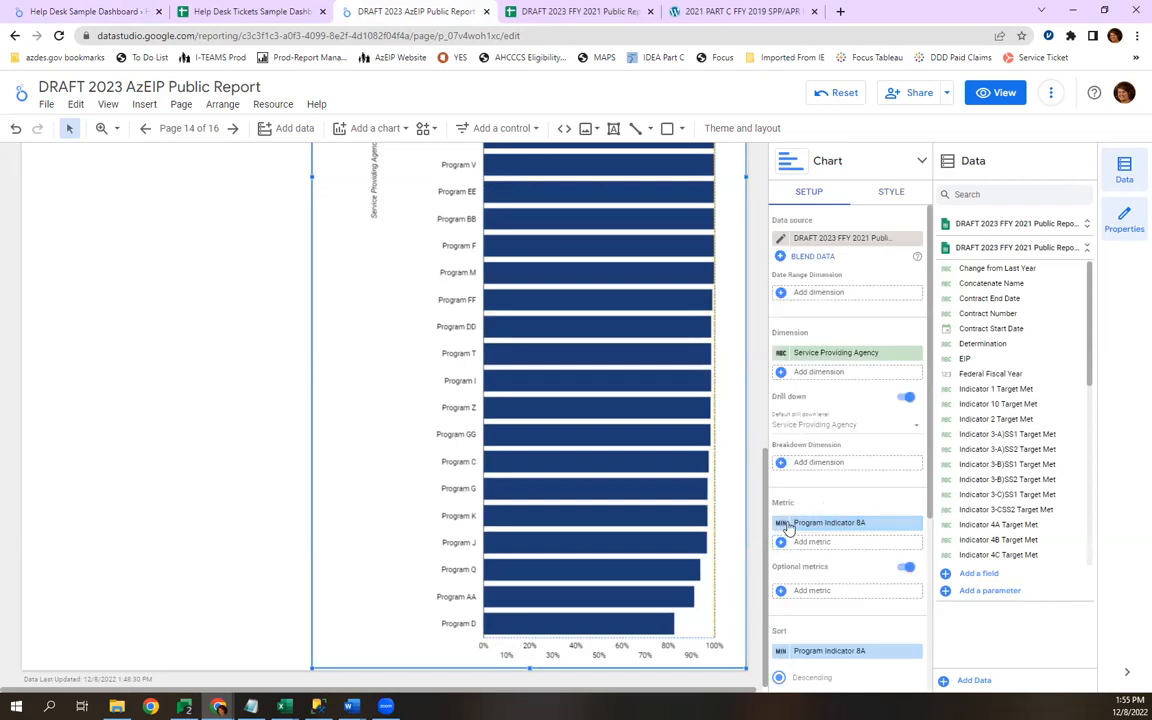
{"action": "left_click", "coordinate": [782, 524]}
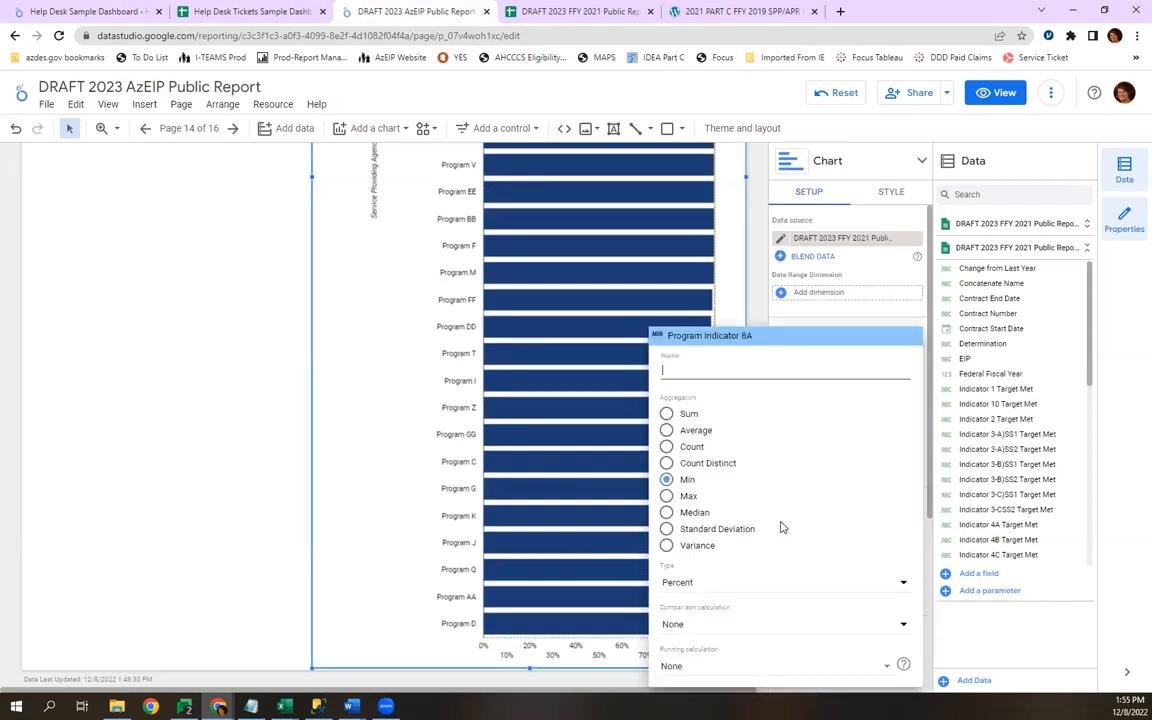
{"action": "left_click", "coordinate": [498, 209]}
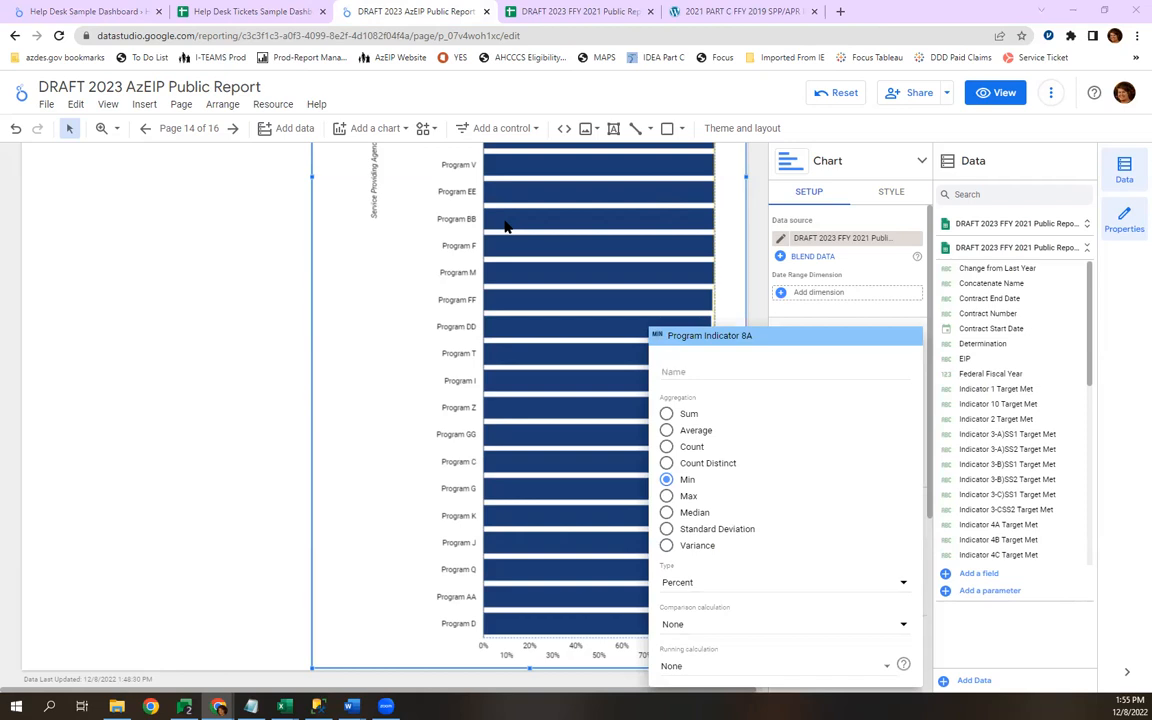
{"action": "left_click", "coordinate": [690, 588]}
{"action": "mouse_move", "coordinate": [697, 594]}
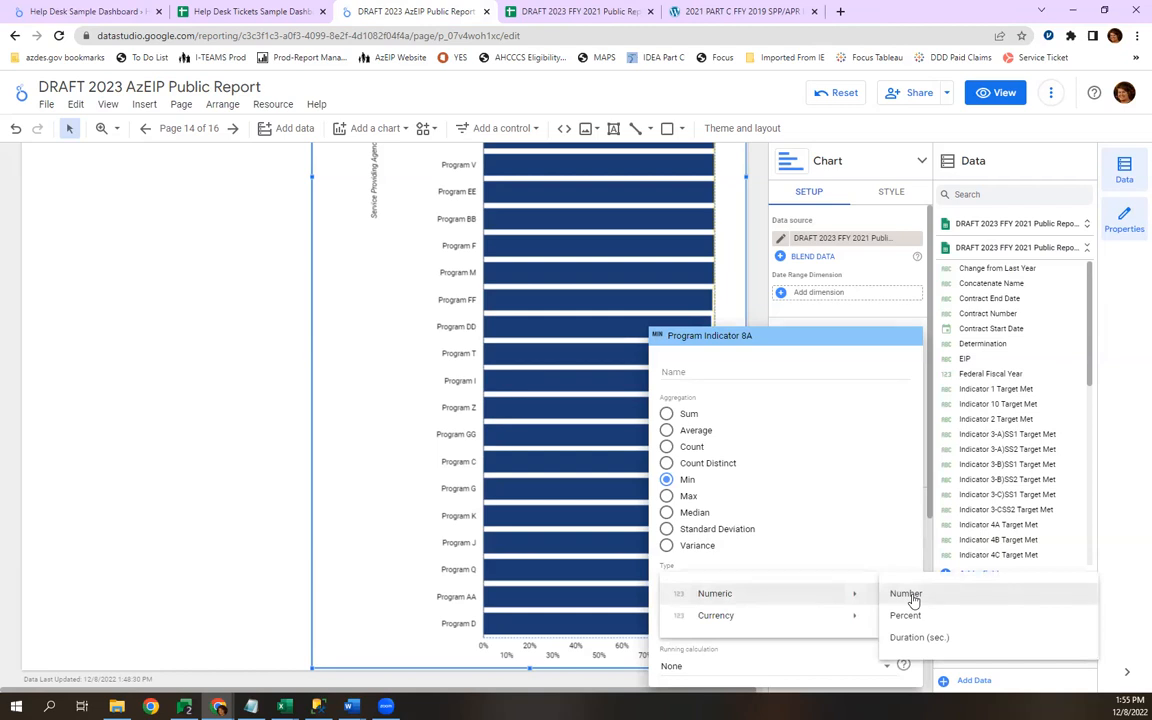
{"action": "left_click", "coordinate": [906, 618]}
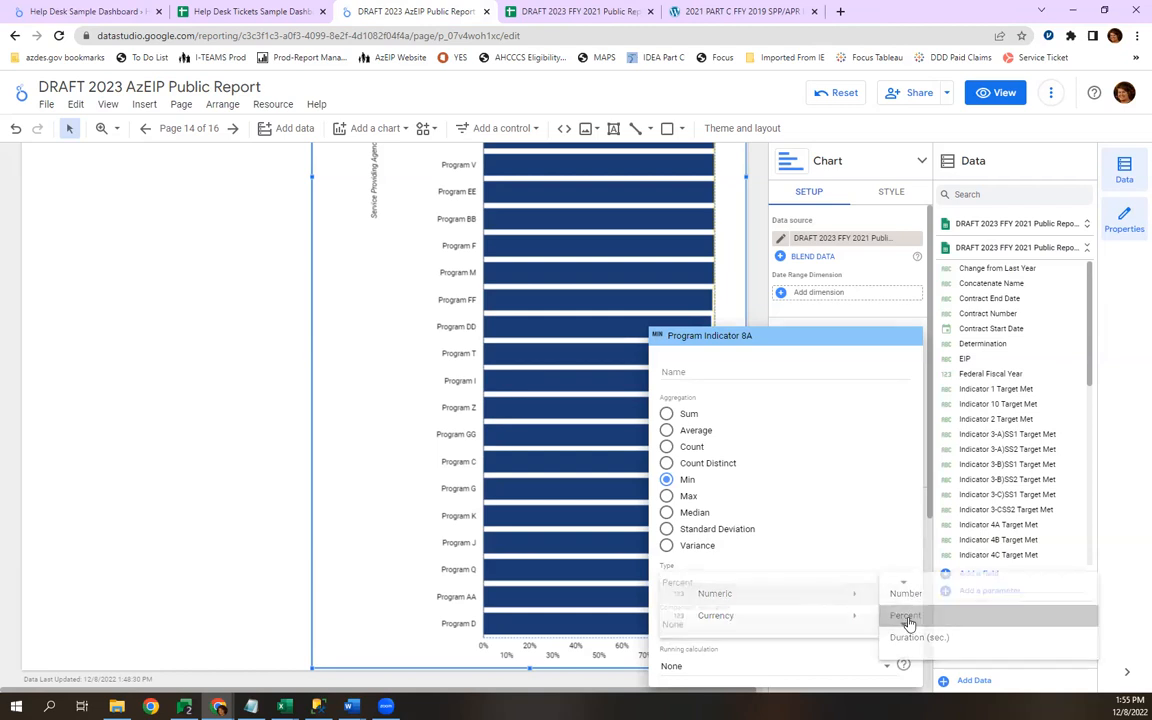
{"action": "left_click", "coordinate": [212, 604]}
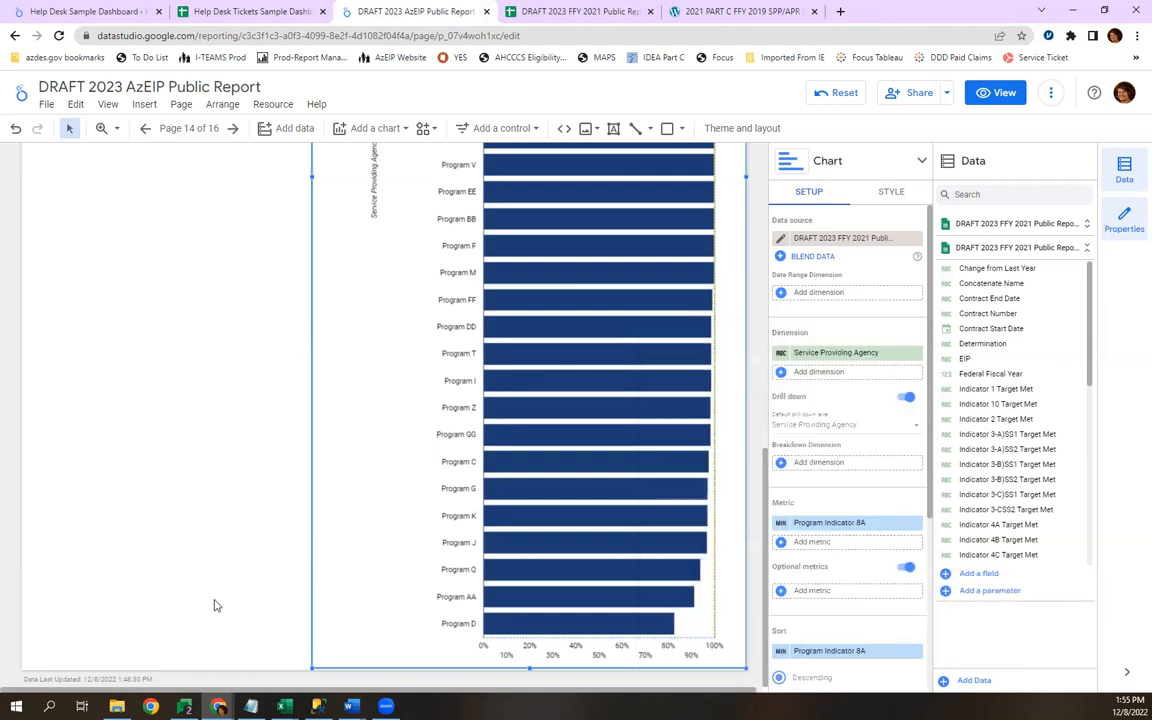